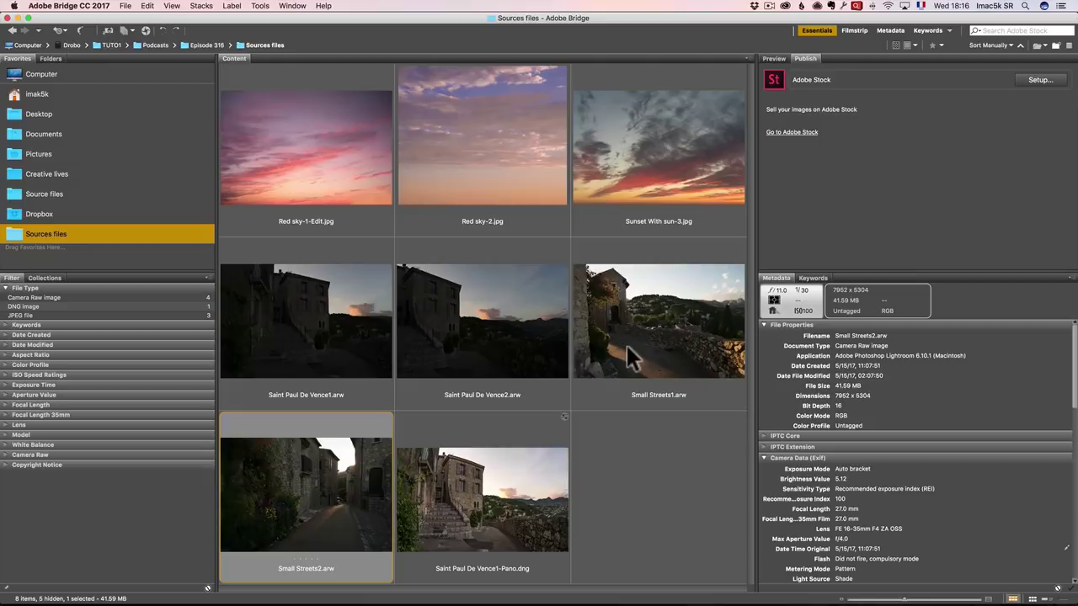
Select Saint Paul De Vence1.arw and Saint Paul De Vence2.arw, and visit Photoshop before returning to them with Browse in Bridge
left_click(274, 310)
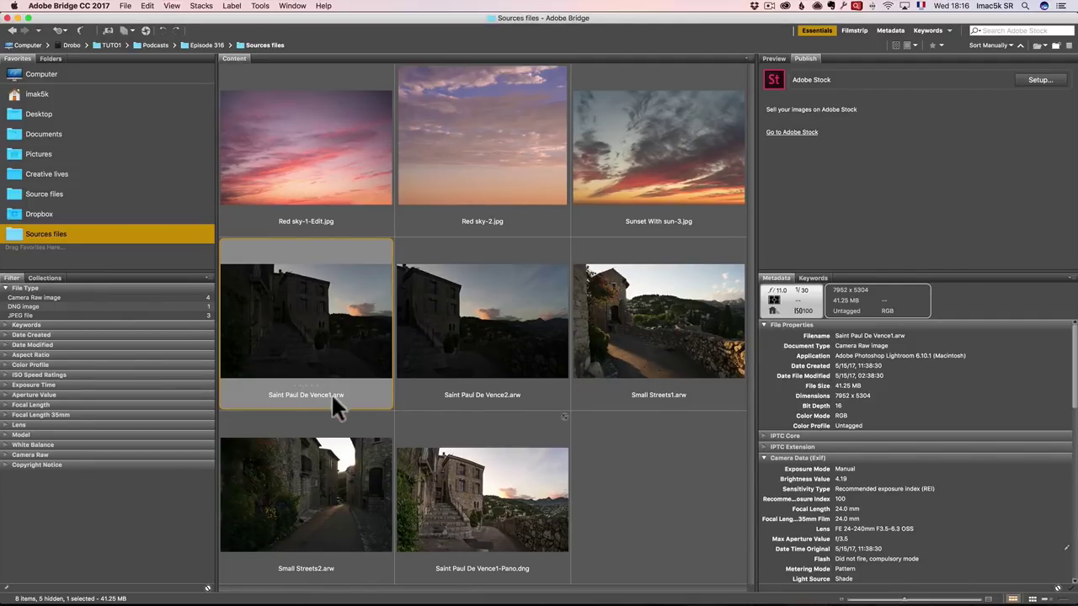
left_click(536, 330, "shift")
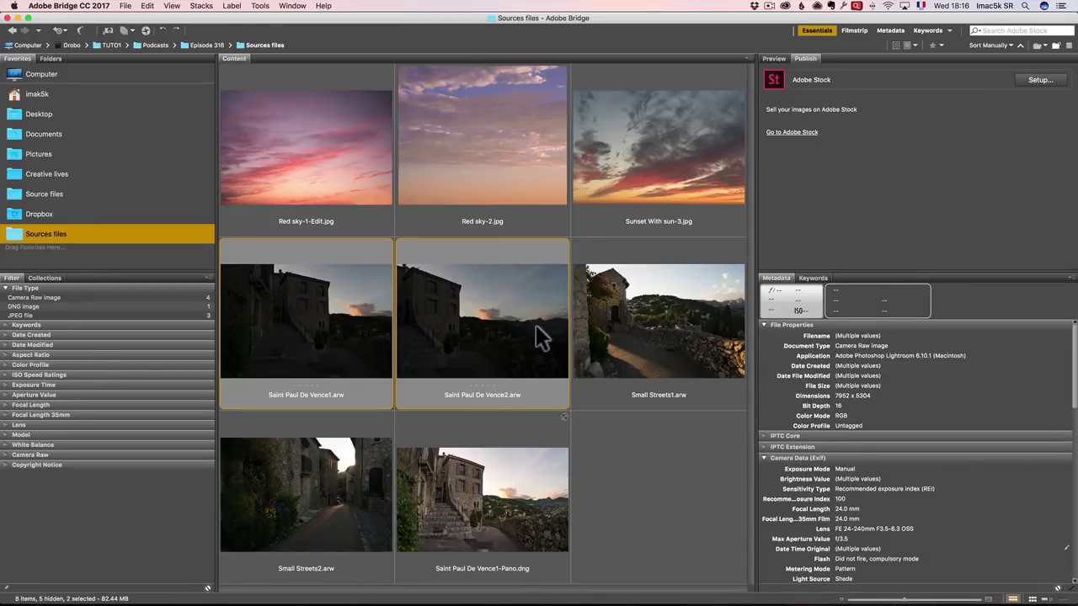
key("super+Tab")
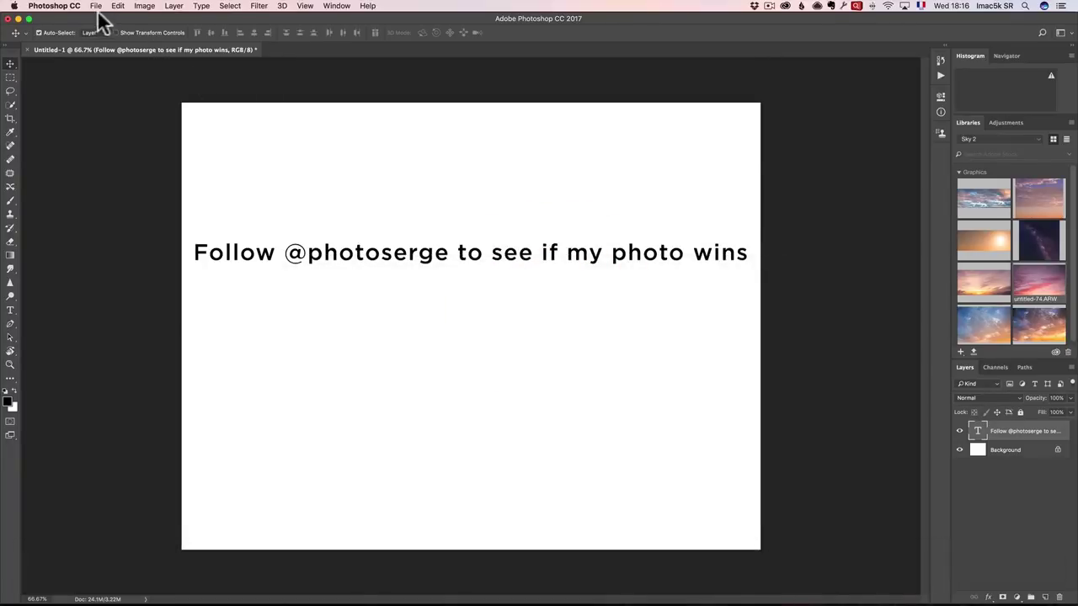
left_click(95, 7)
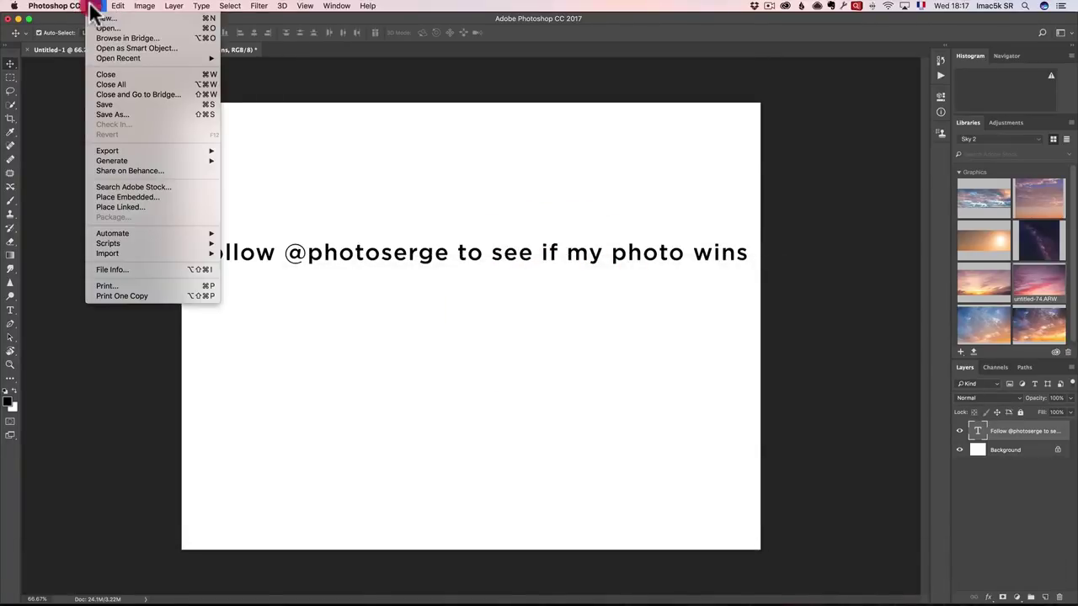
left_click(101, 38)
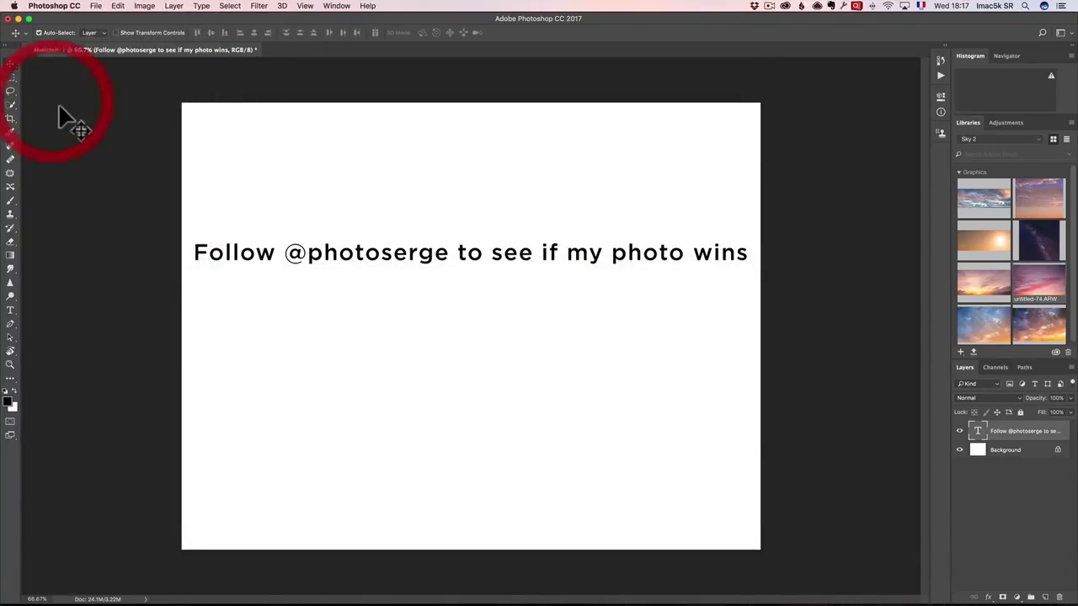
key("super+Tab")
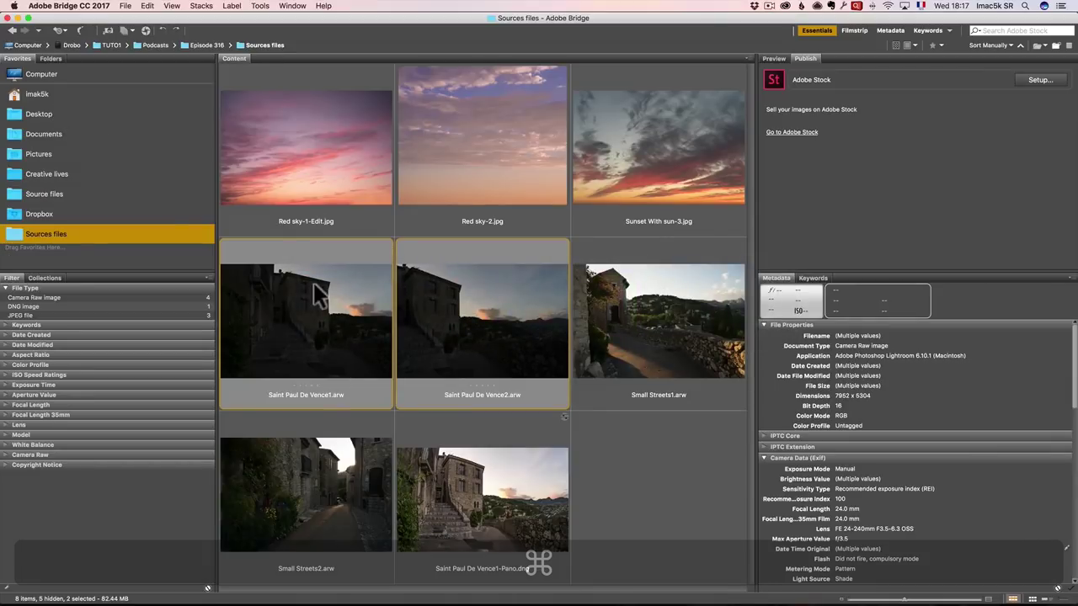
Open the two selected raw photos in Camera Raw and start a Merge to Panorama with both of them
right_click(314, 286)
left_click(362, 307)
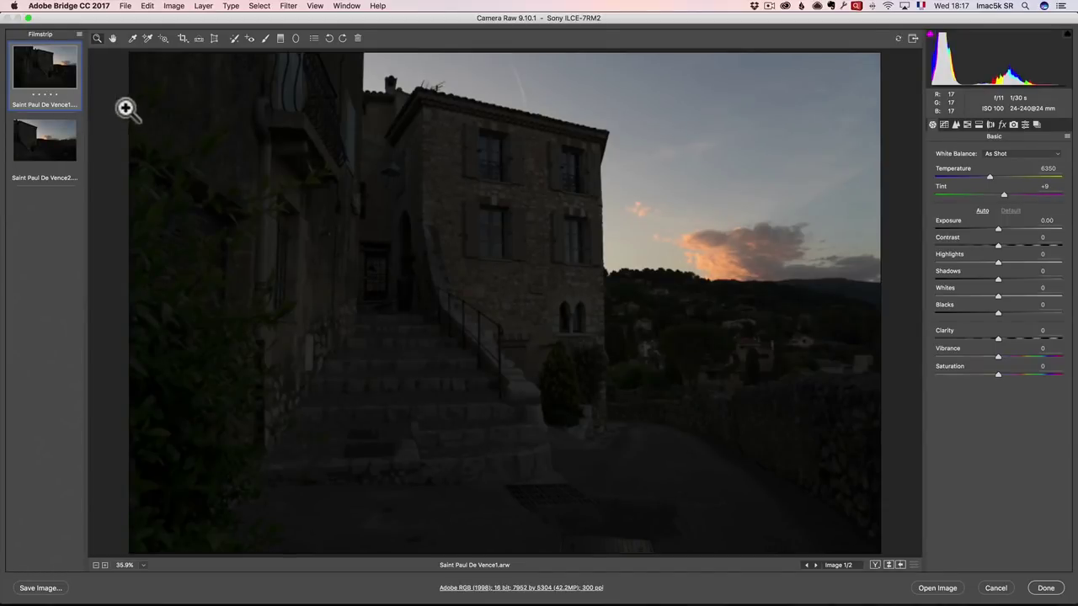
left_click(80, 35)
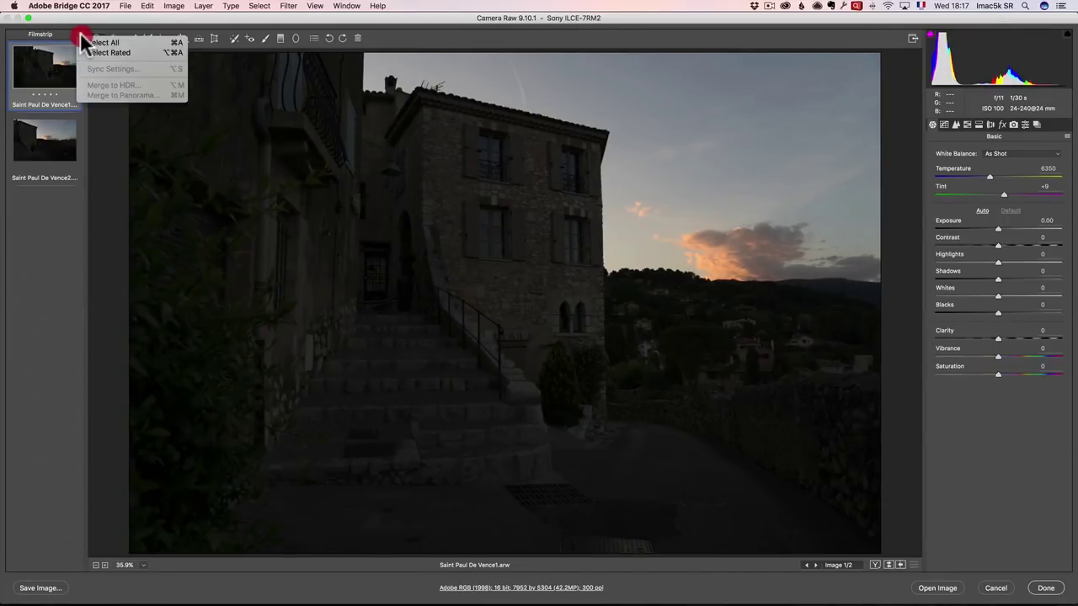
left_click(85, 43)
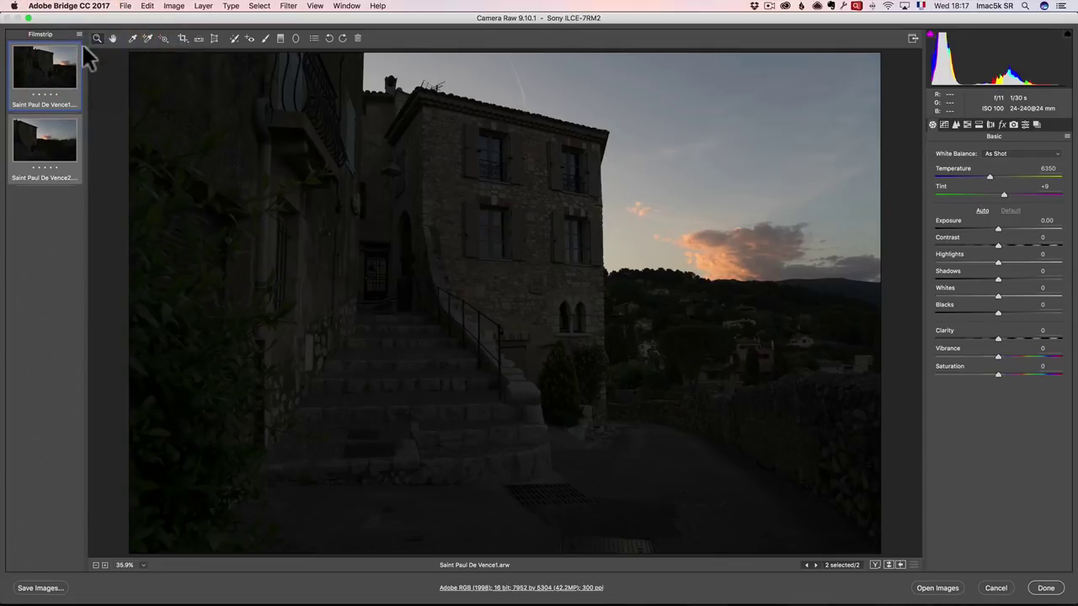
left_click(81, 37)
left_click(79, 37)
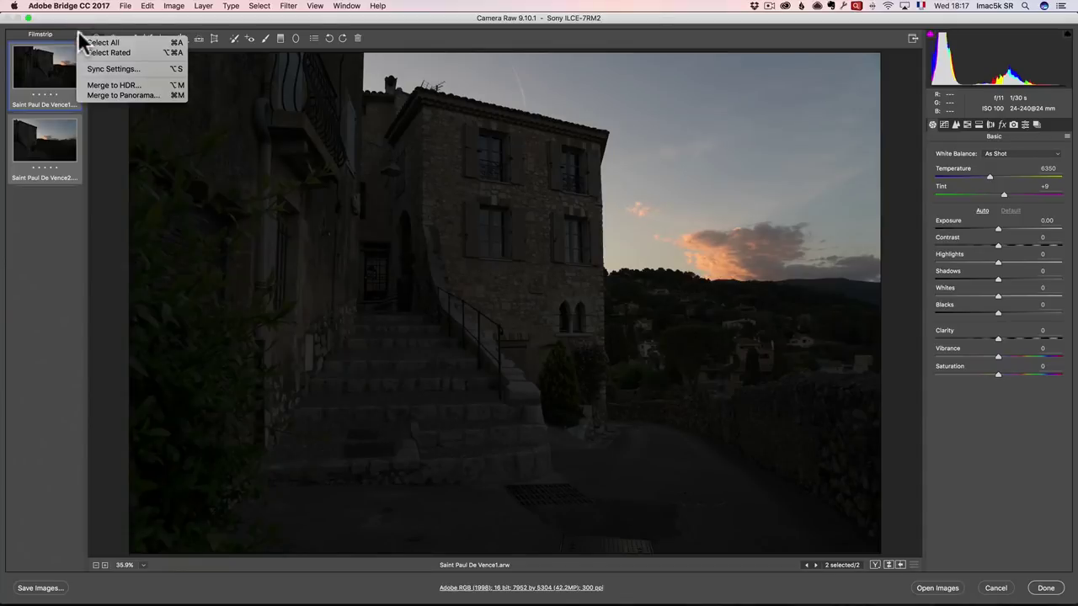
left_click(122, 99)
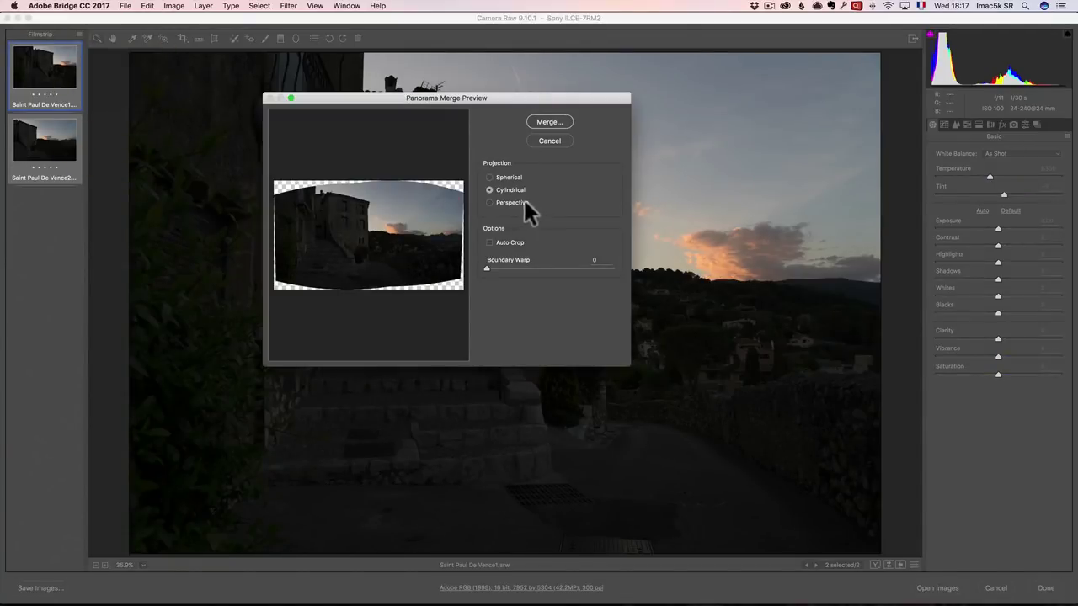
Preview the Spherical and Cylindrical projections, try a Boundary Warp of 100, and cancel both the merge and Camera Raw
left_click(510, 175)
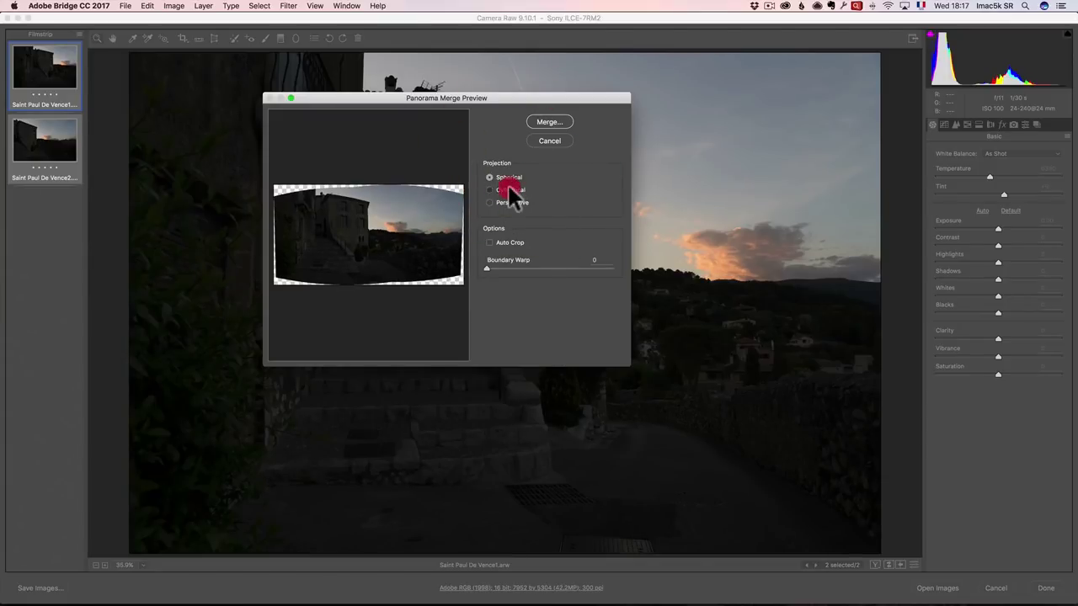
left_click(510, 190)
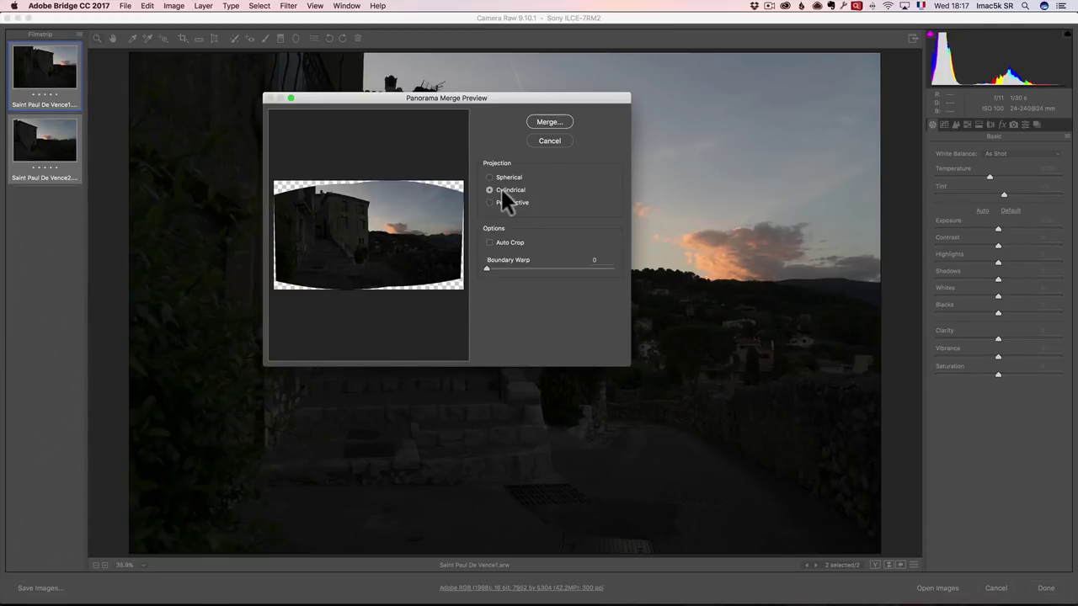
left_click_drag(488, 270, 630, 272)
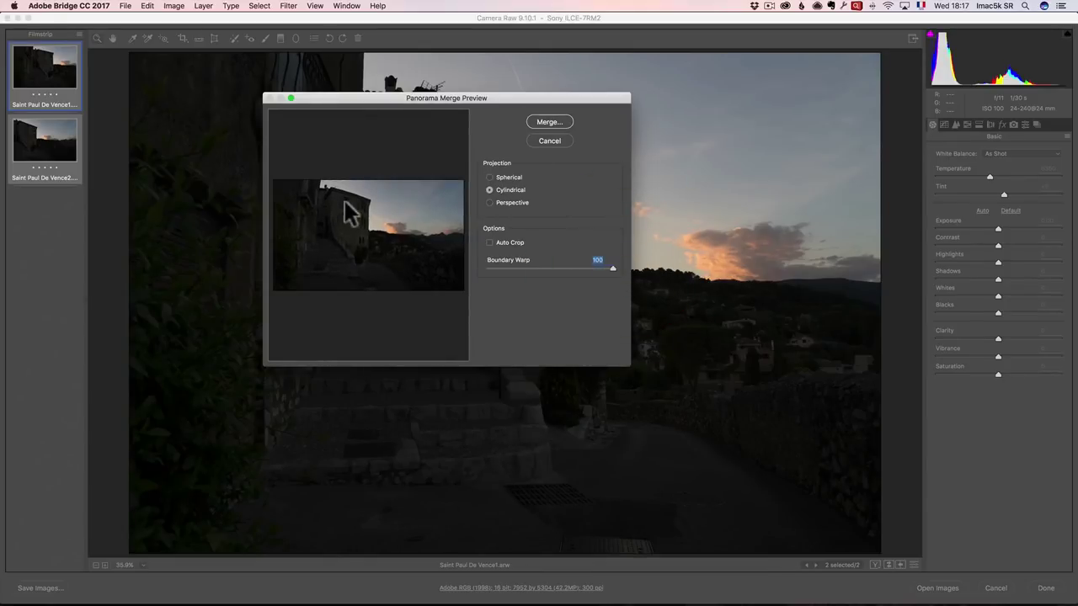
left_click(552, 142)
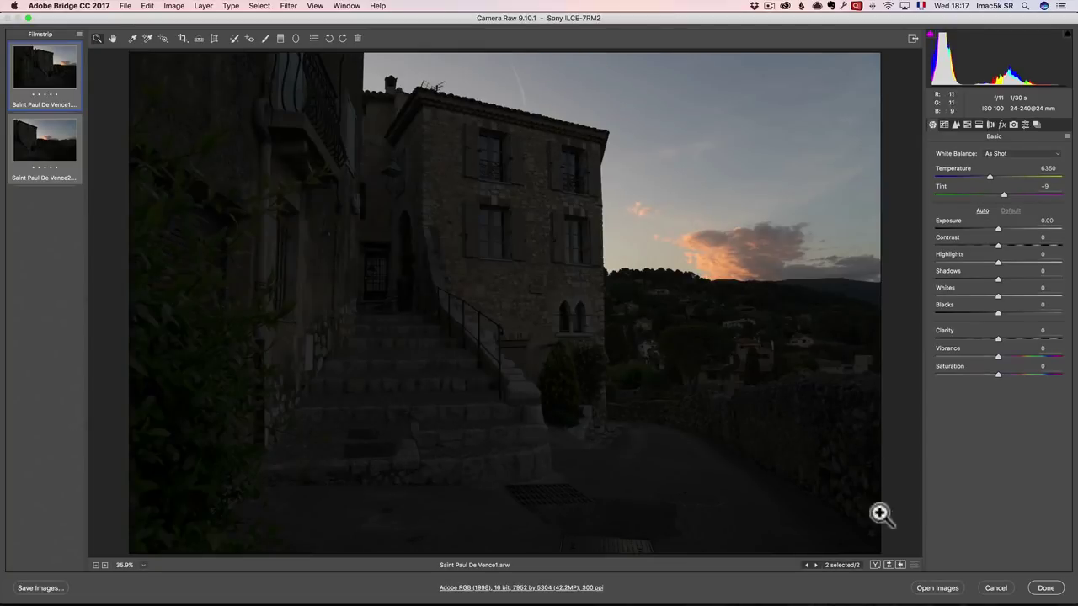
left_click(996, 588)
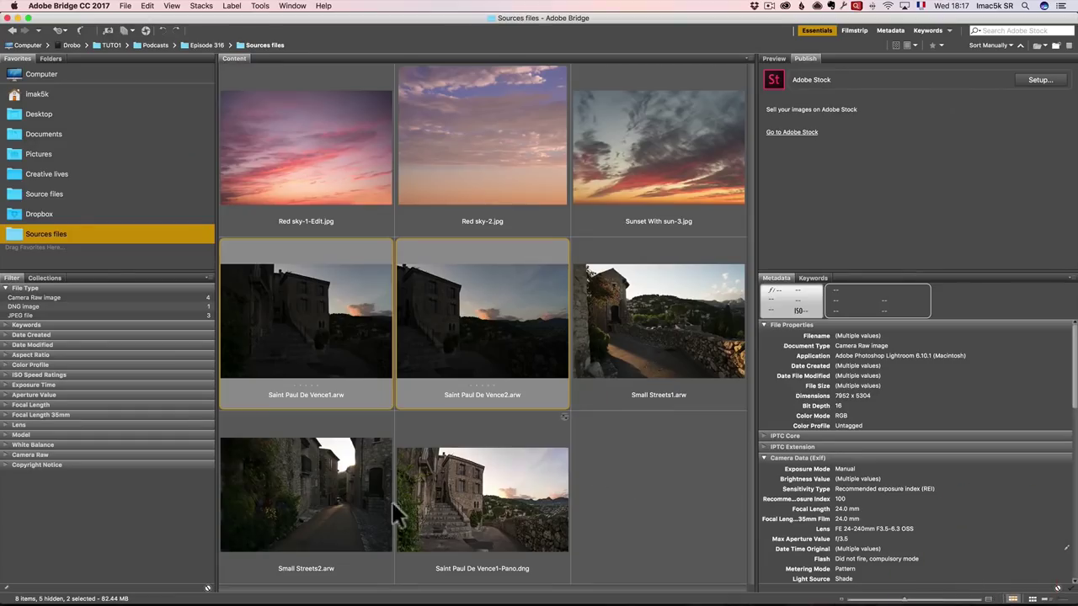
Clear the develop settings of Saint Paul De Vence1-Pano.dng
left_click(508, 461)
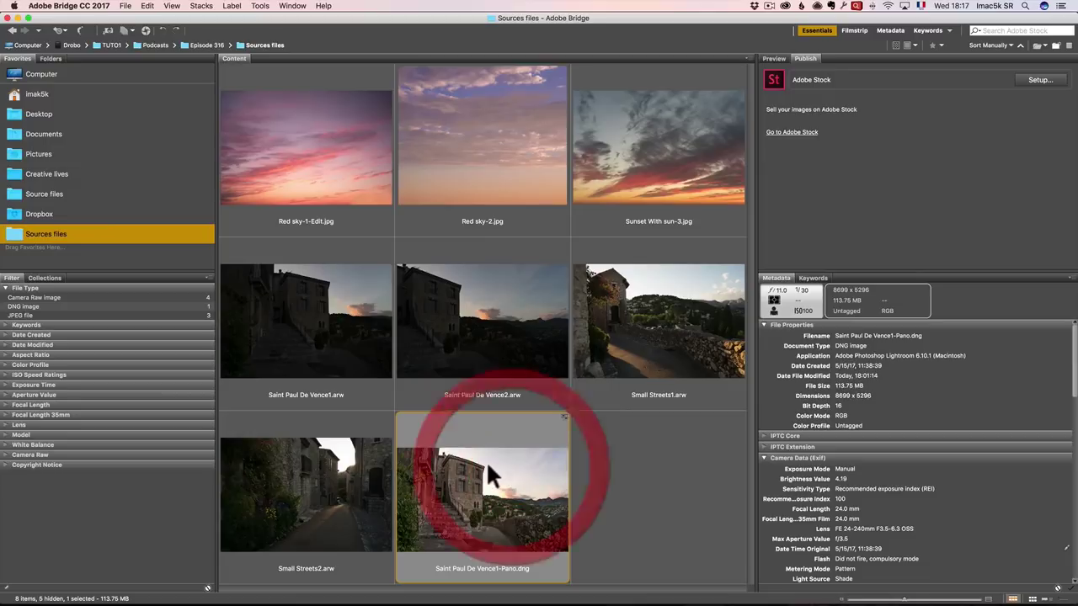
right_click(470, 466)
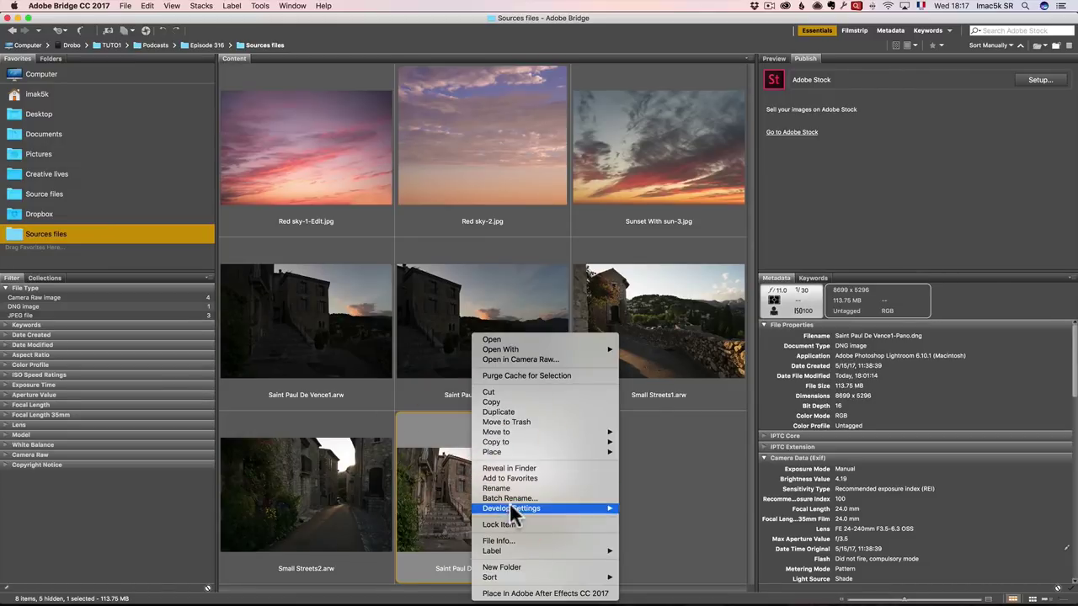
mouse_move(540, 508)
left_click(446, 497)
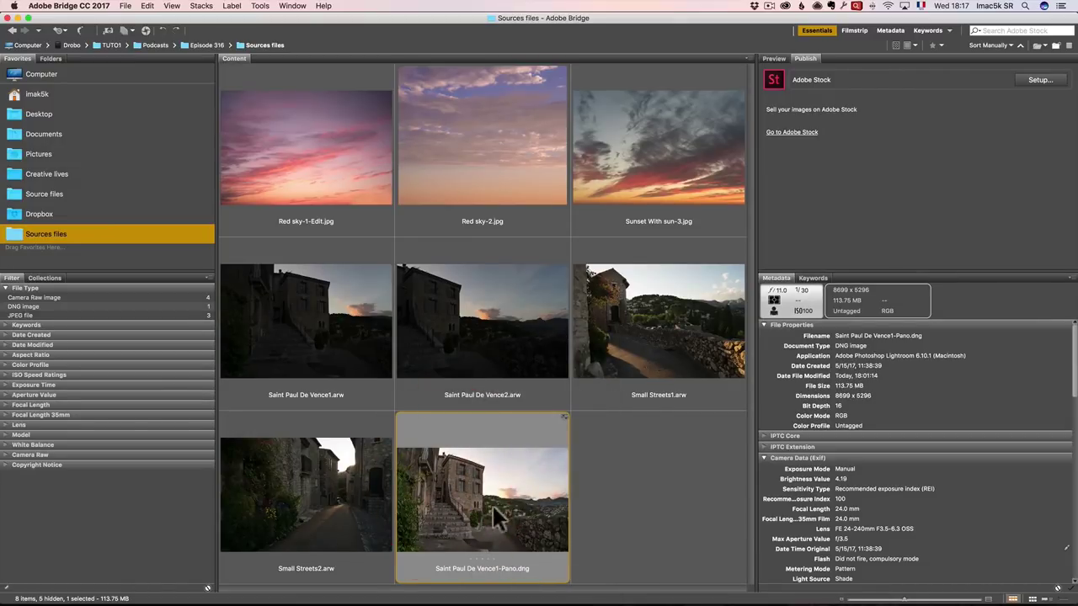
right_click(493, 502)
mouse_move(507, 502)
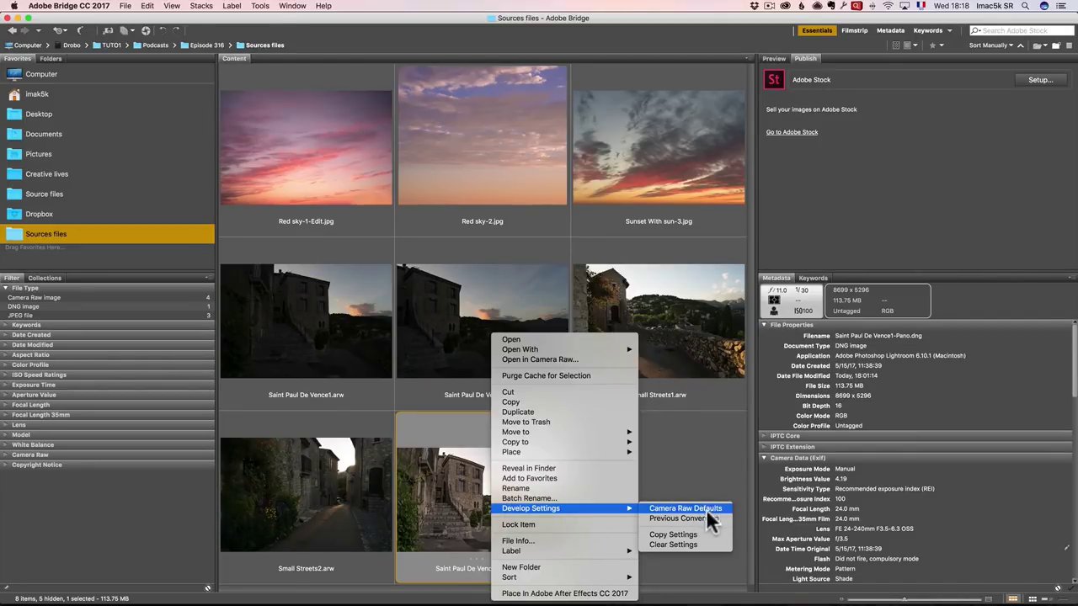
left_click(694, 546)
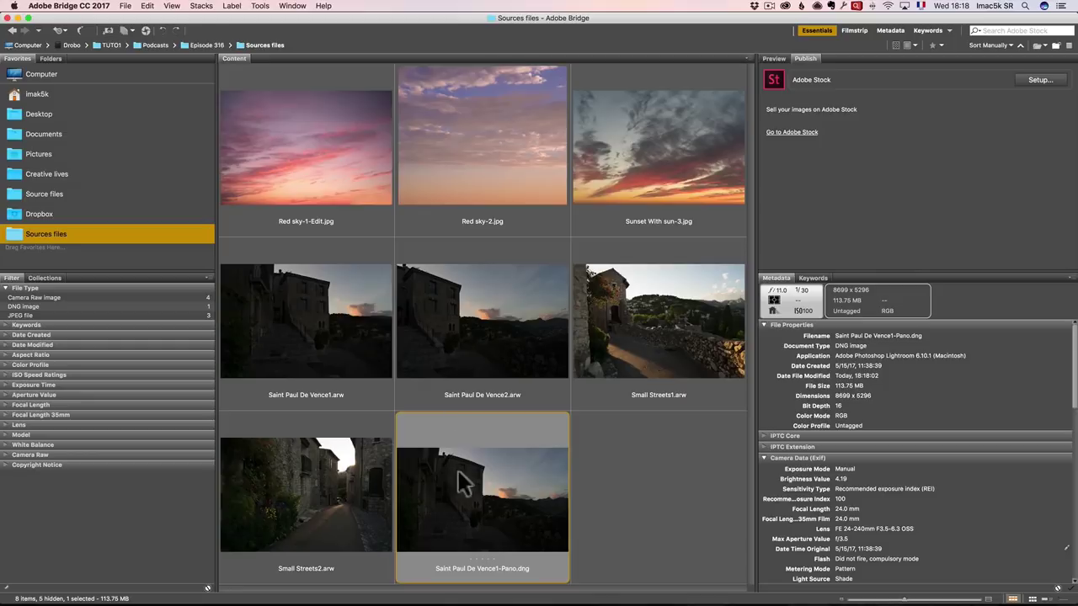
Open the panorama DNG in Camera Raw and set Shadows to +100, Whites to +39 and Blacks to -6
left_click(466, 464)
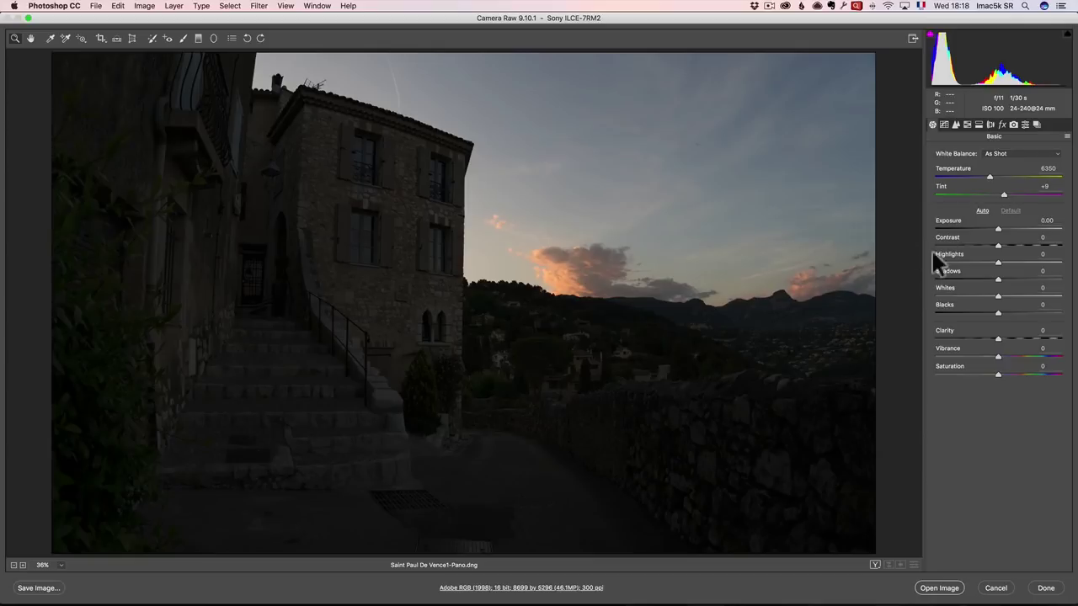
left_click_drag(998, 278, 1072, 285)
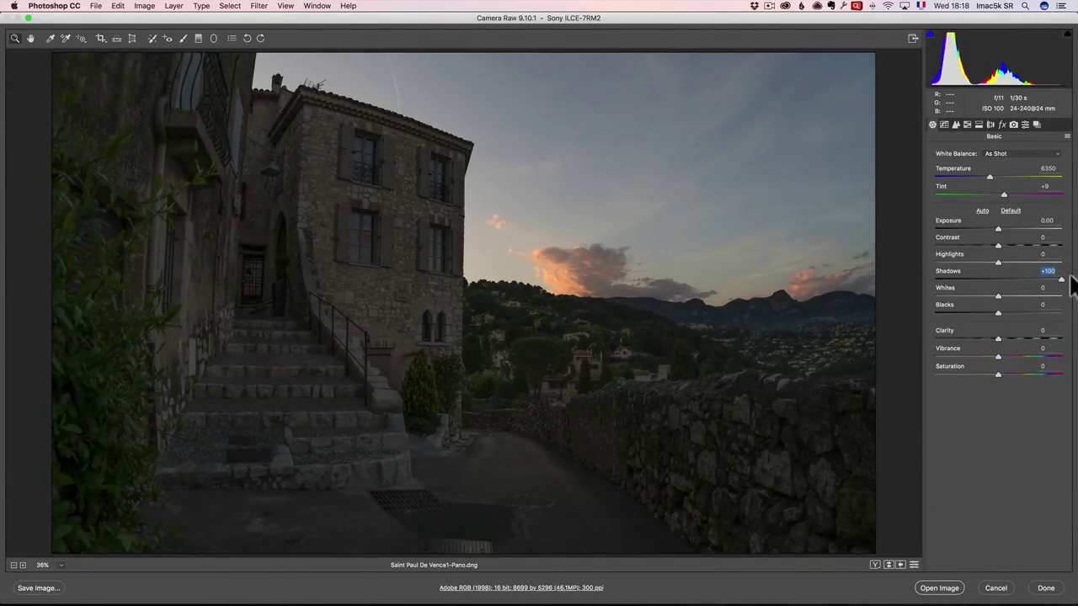
mouse_move(1000, 297)
left_mouse_down()
mouse_move(1025, 299)
mouse_move(994, 313)
left_mouse_up()
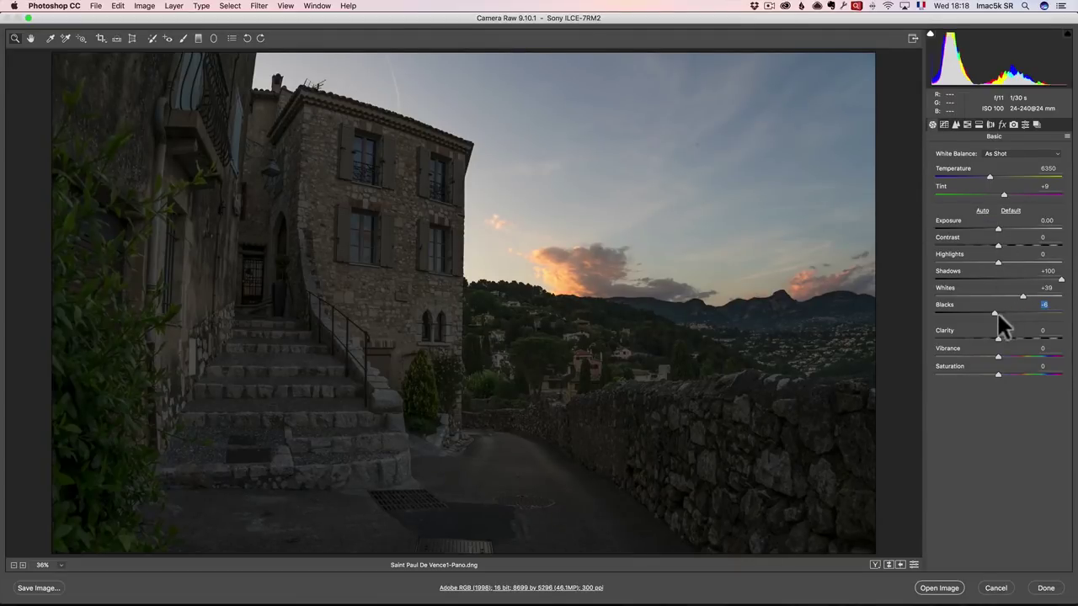
Set the panorama's Clarity to +12 and its Exposure to +0.10
left_click(1006, 340)
left_click(1006, 340)
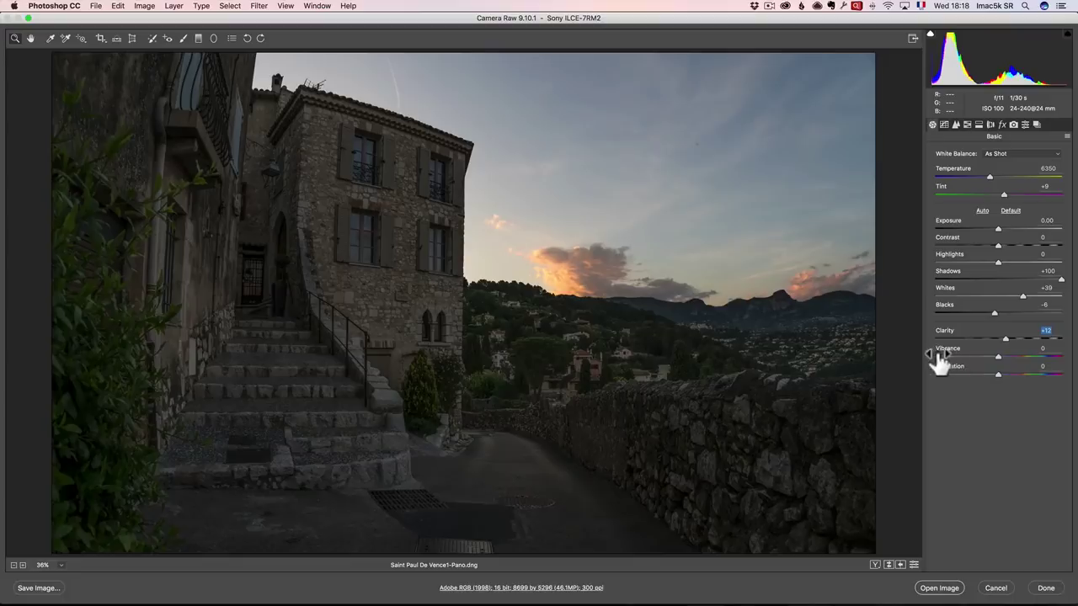
left_click(999, 230)
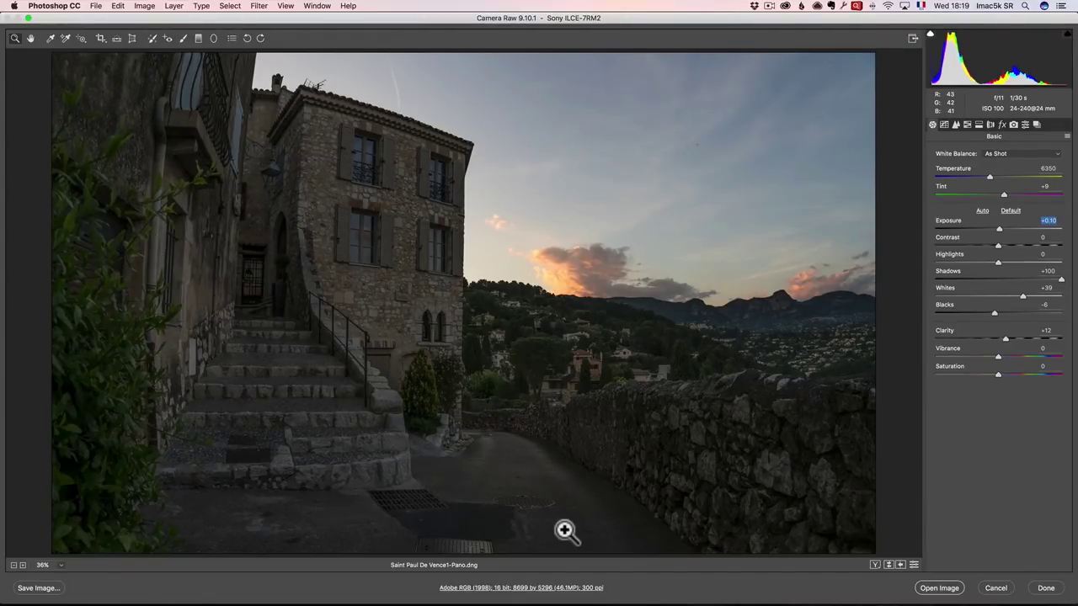
Turn on Open in Photoshop as Smart Objects in the workflow options and open the panorama as an object
left_click(482, 589)
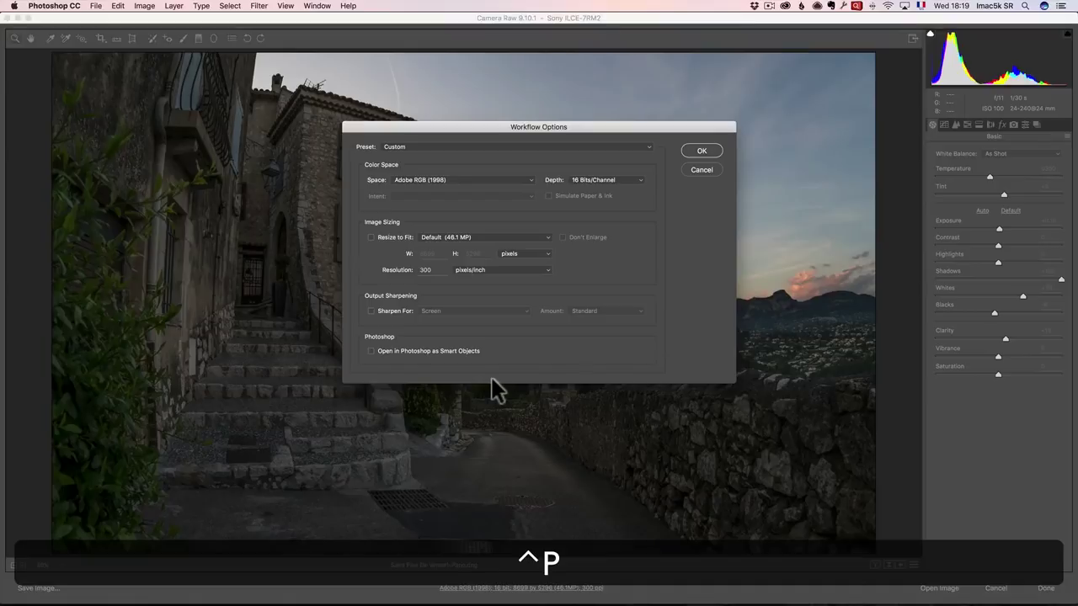
left_click(371, 351)
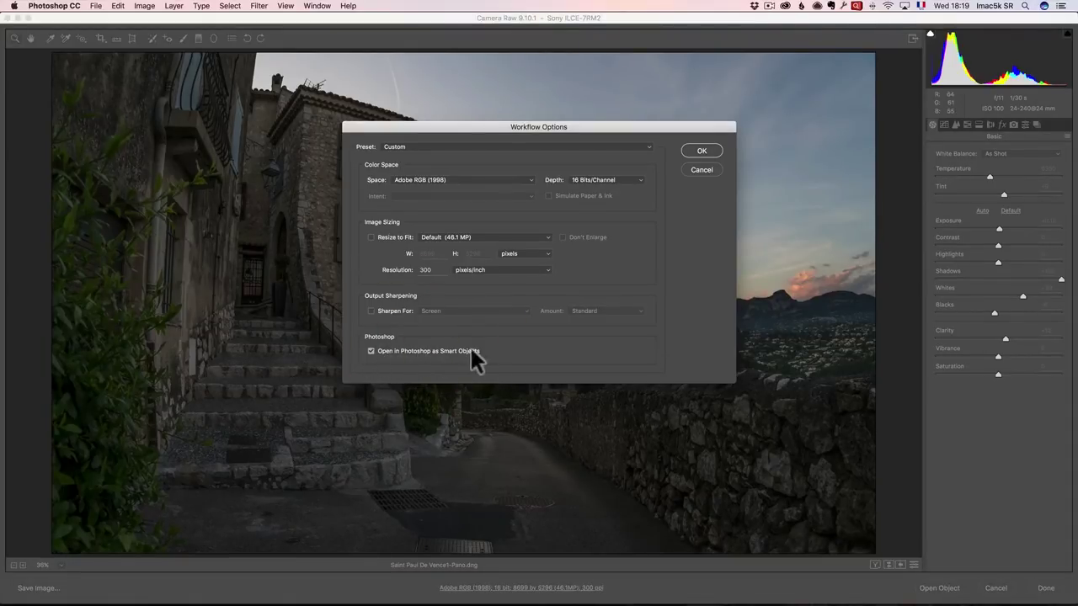
left_click(702, 152)
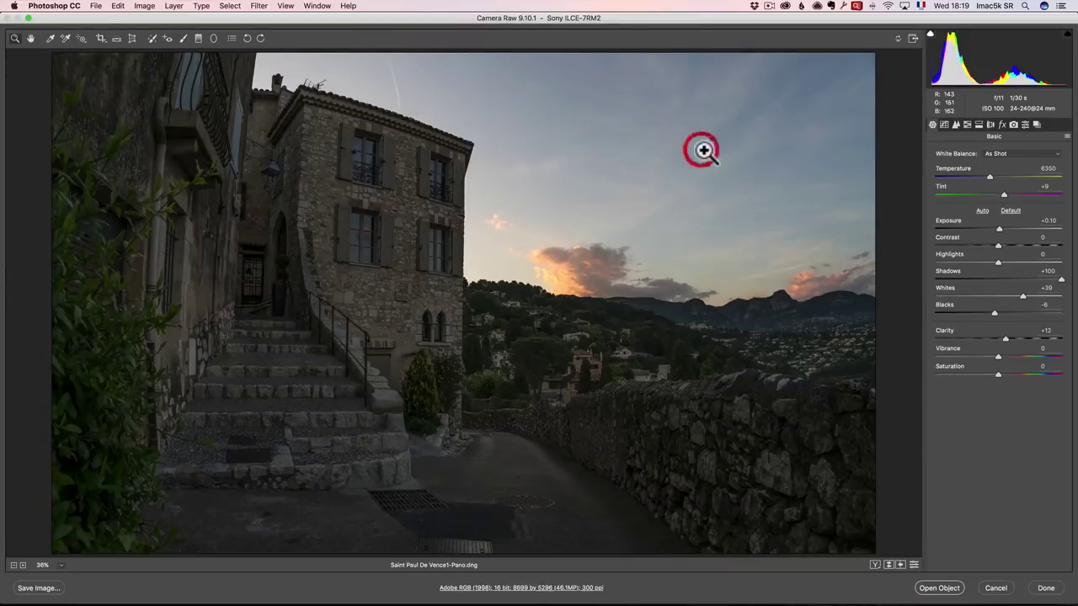
left_click(940, 589)
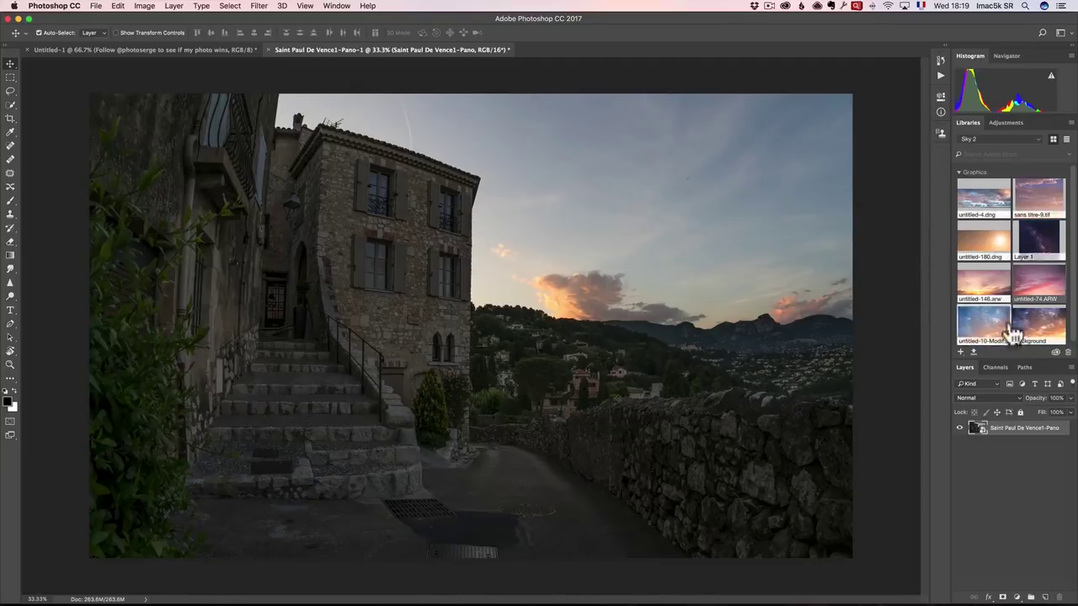
Try to place the untitled-74.ARW sky graphic from the Sky 2 library onto the street panorama
left_click(1043, 284)
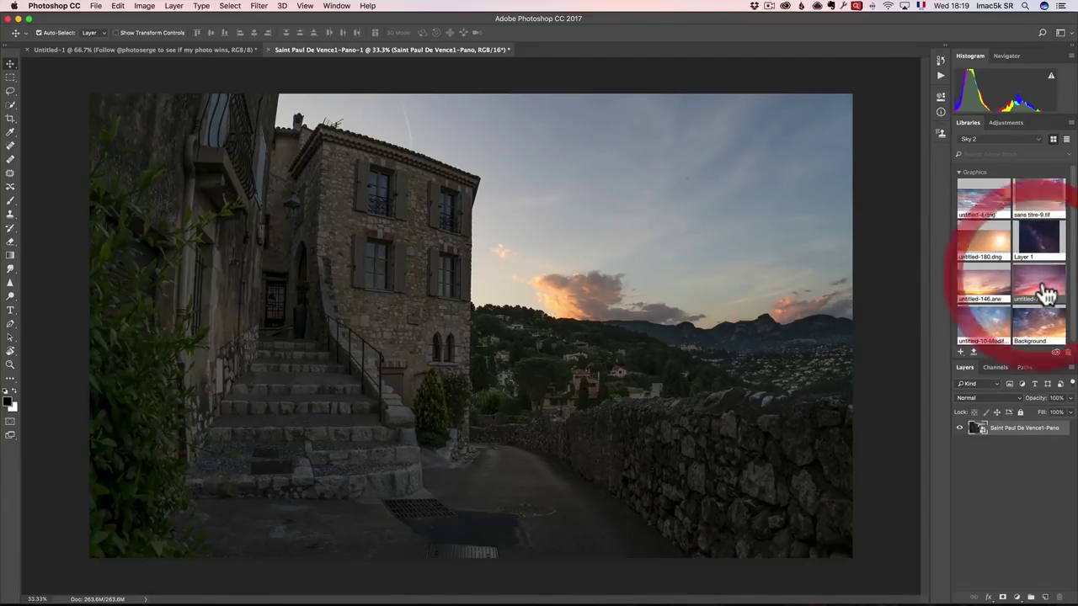
left_click_drag(1043, 285, 464, 285)
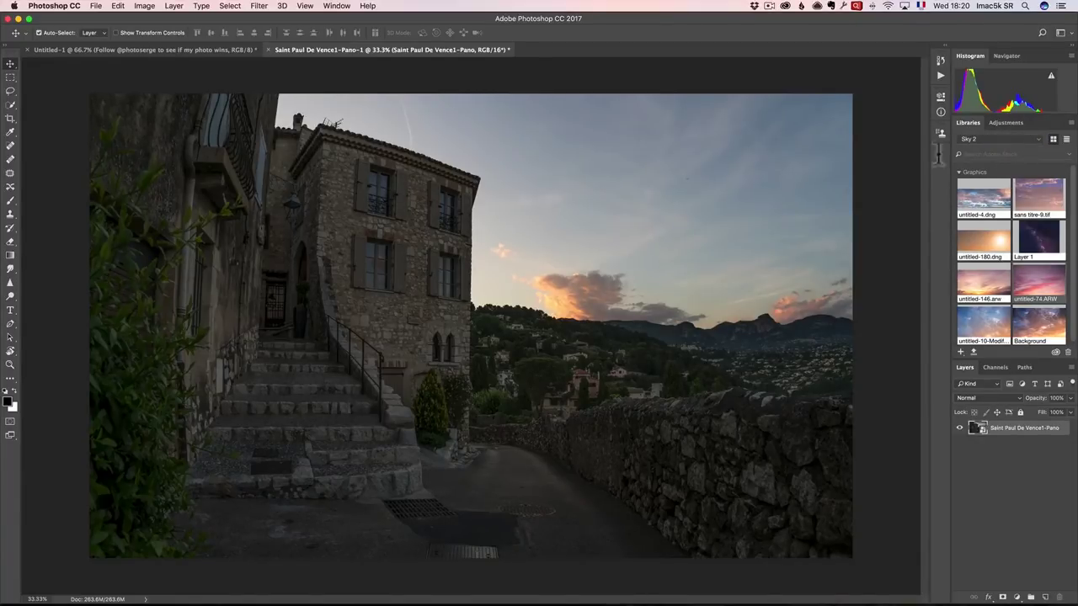
Display the creative library collections and create a new library named SKY Provence
left_click(336, 6)
left_click(367, 242)
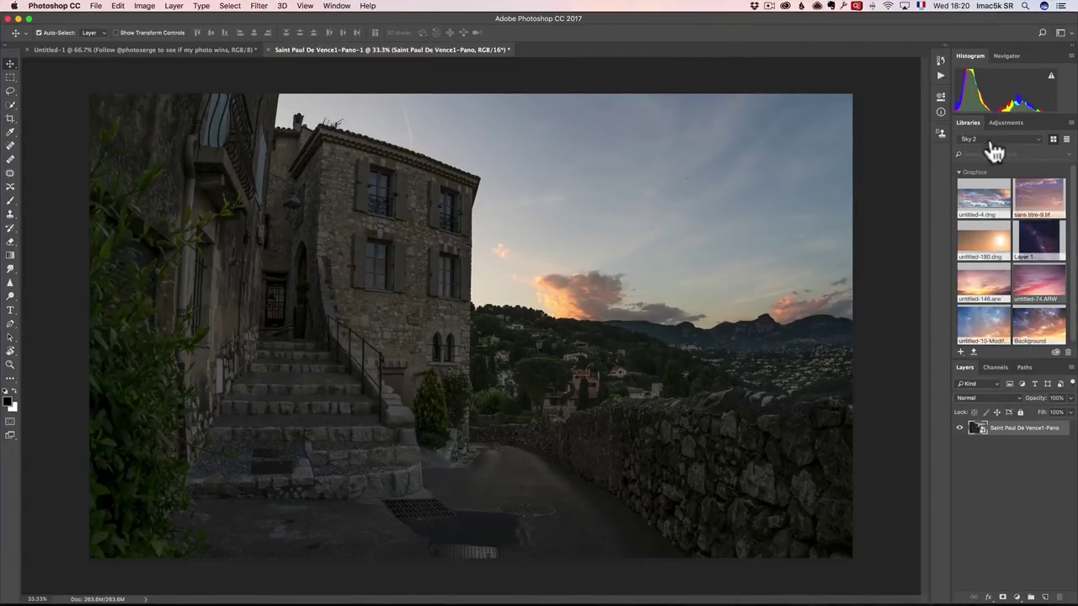
left_click(1039, 141)
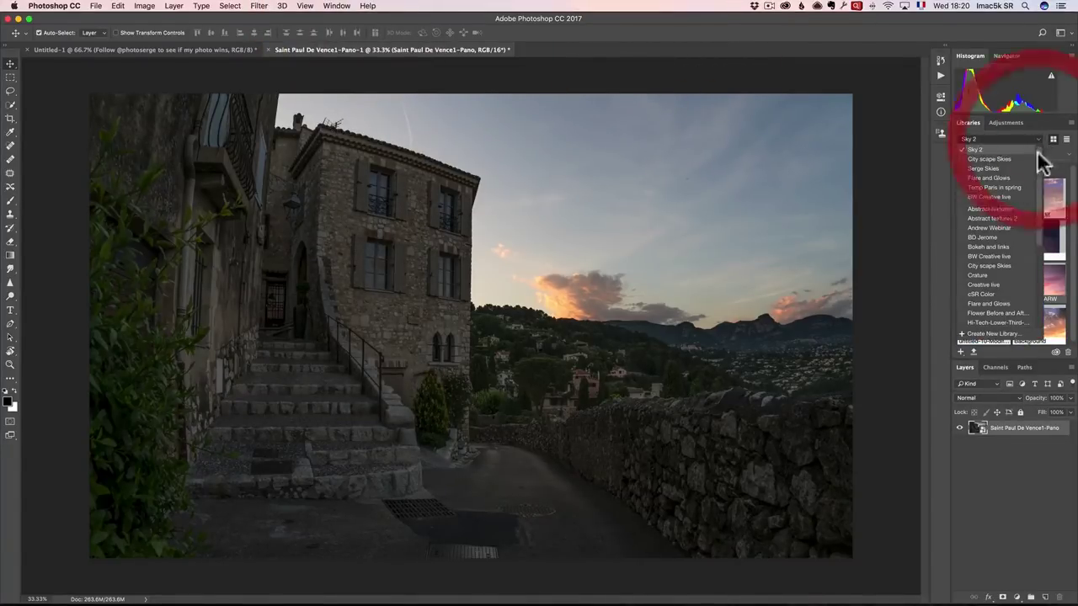
scroll(1039, 228, "up", 5)
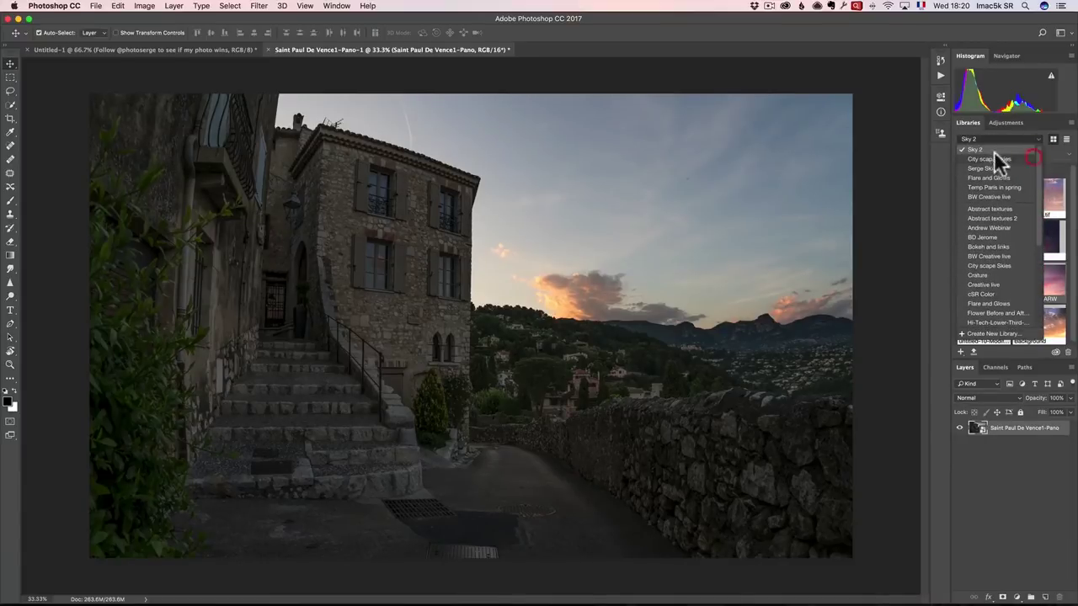
left_click(1042, 178)
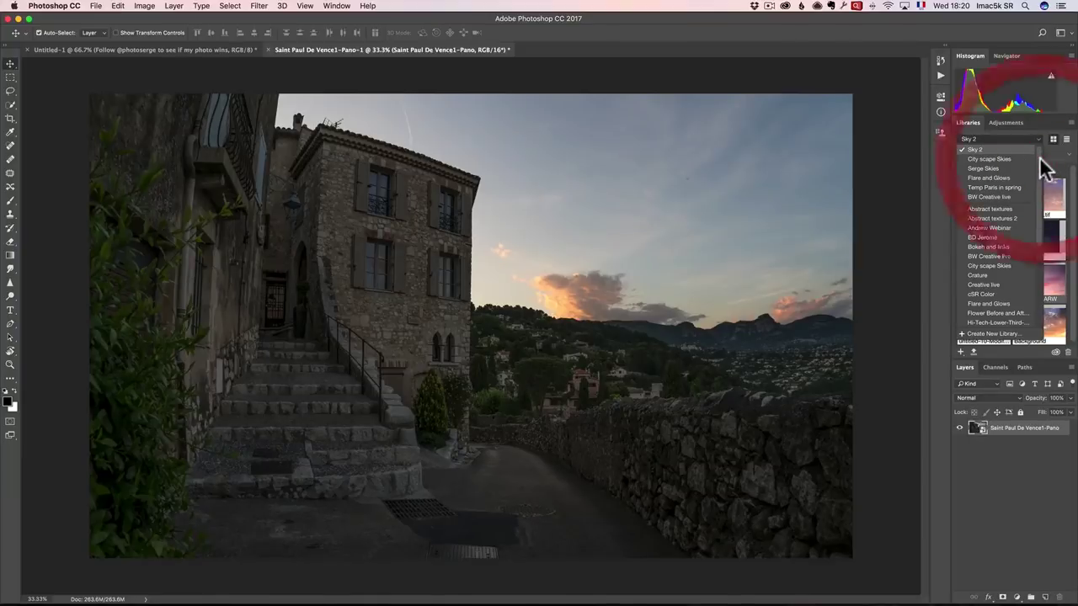
left_click(982, 332)
type("S")
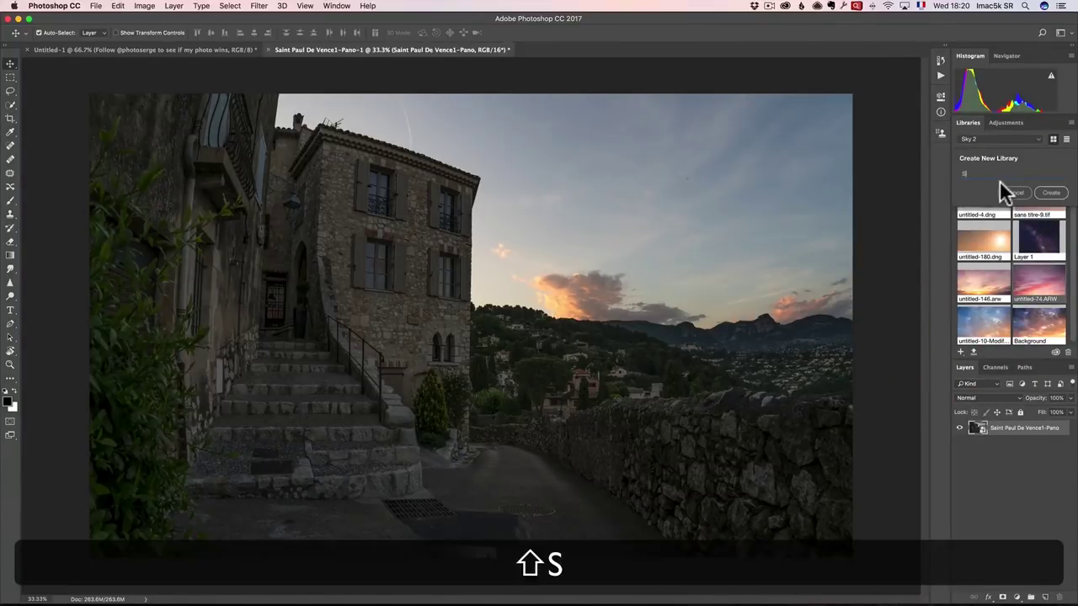
type("KY Provence")
left_click(1051, 193)
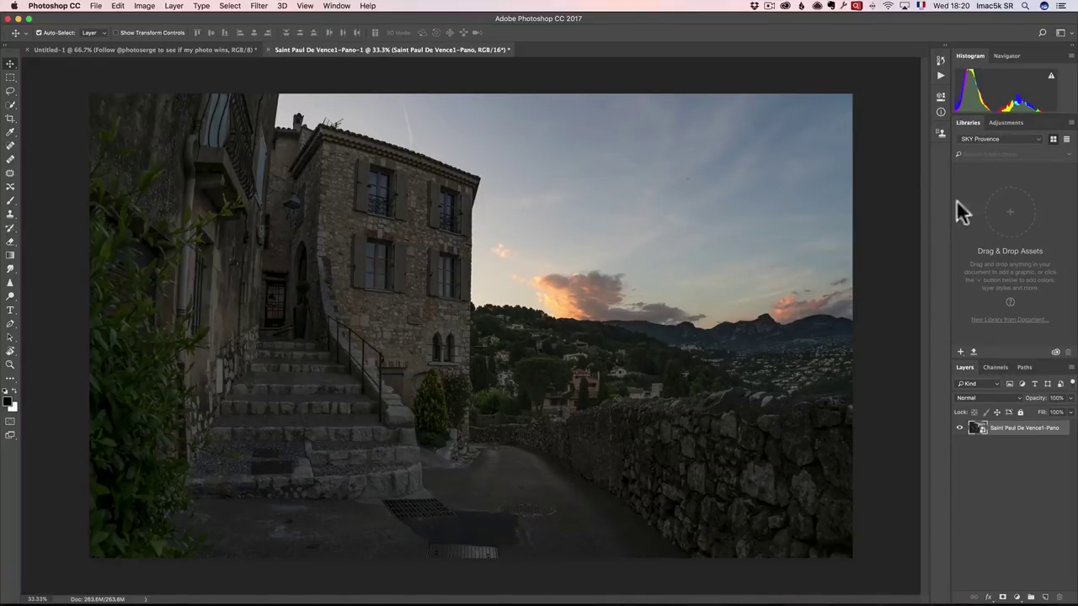
Switch to Bridge, select Red sky-1-Edit.jpg, Red sky-2.jpg and Sunset With sun-3.jpg, and load them into Photoshop as layers of one document
key("super+Tab")
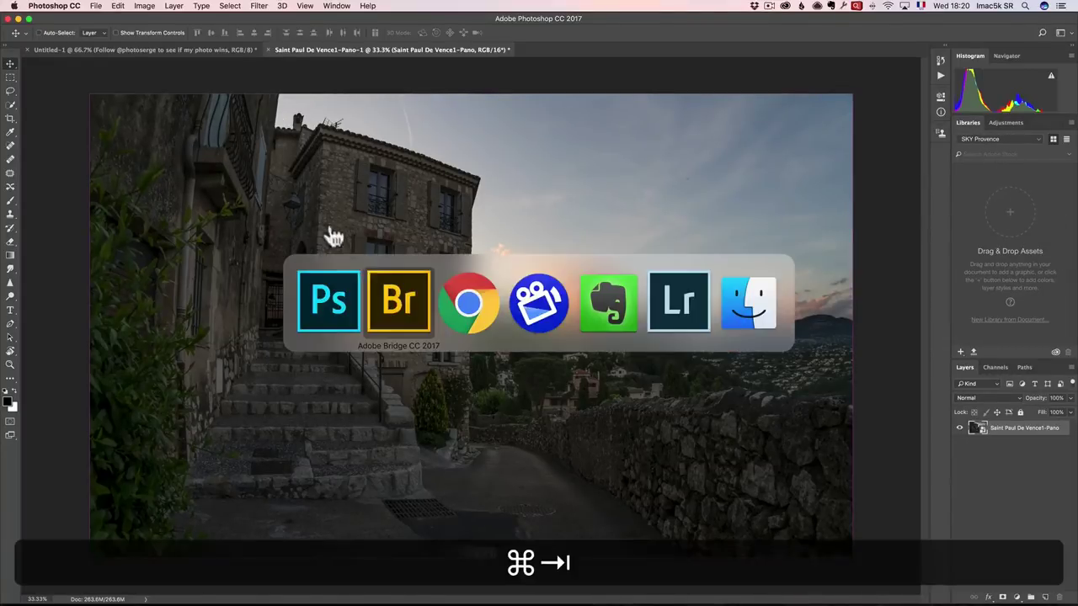
left_click(400, 303)
left_click(327, 160)
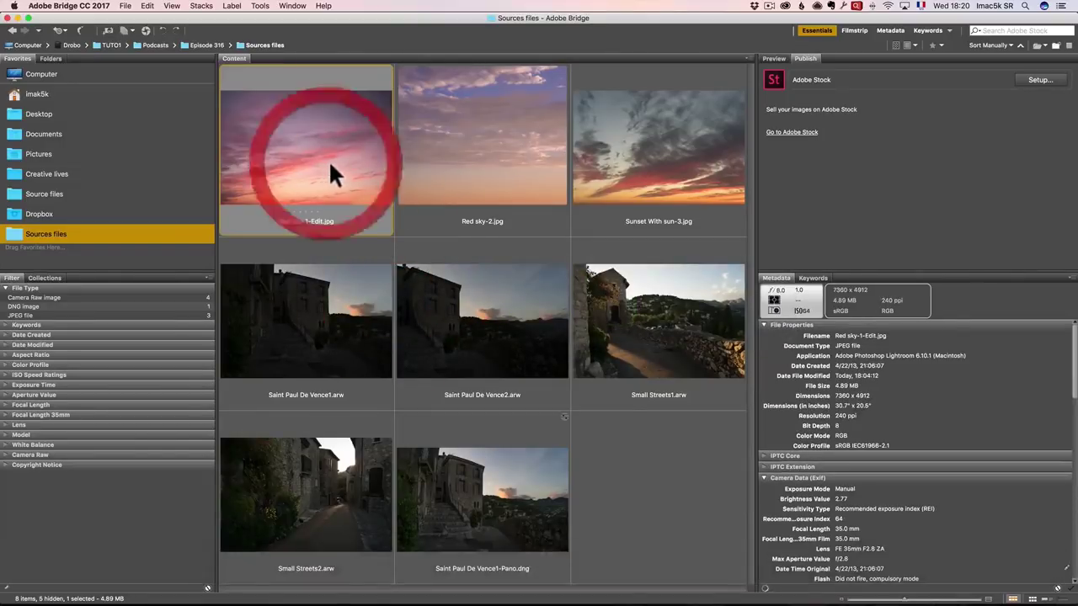
left_click(643, 157, "shift")
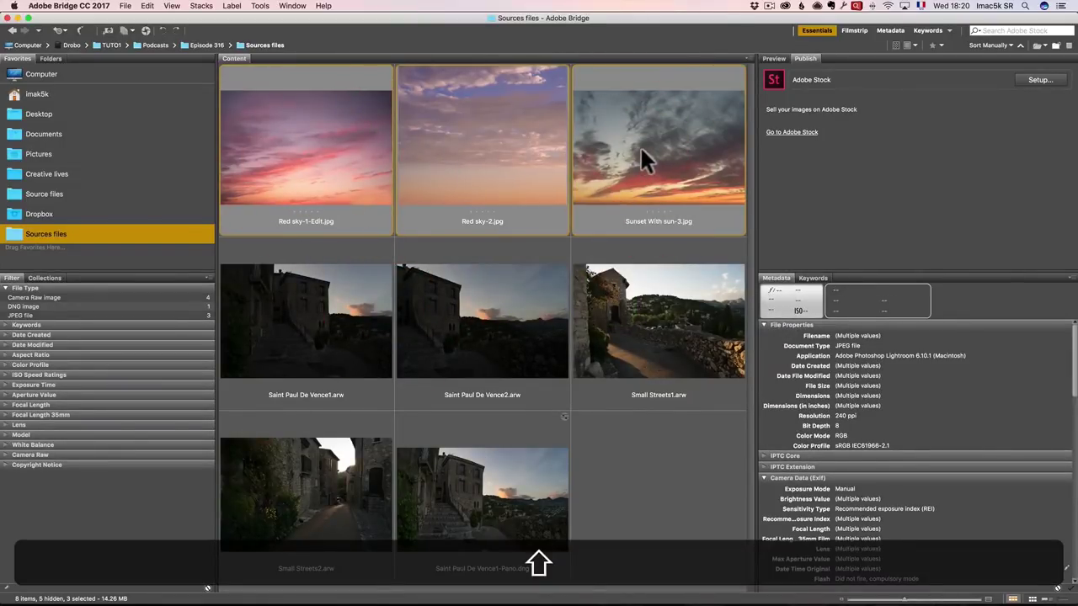
left_click(259, 6)
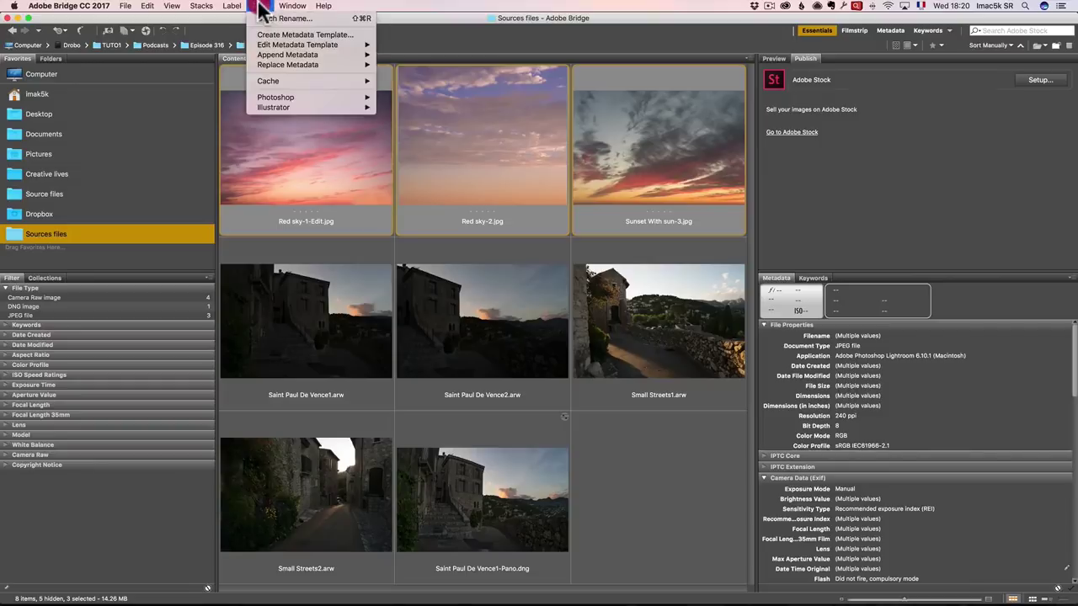
left_click(294, 97)
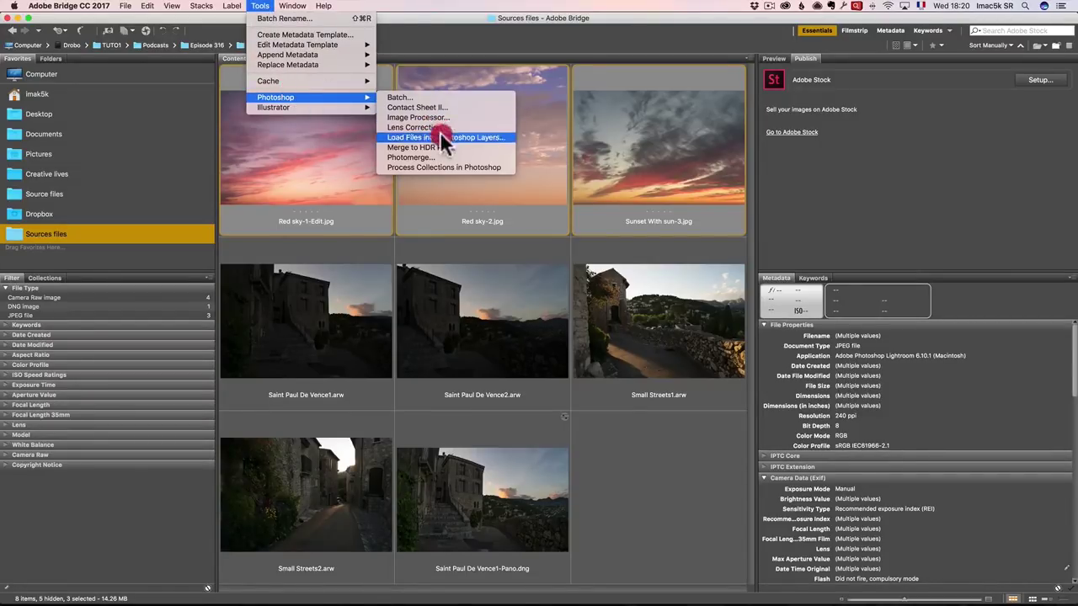
left_click(442, 147)
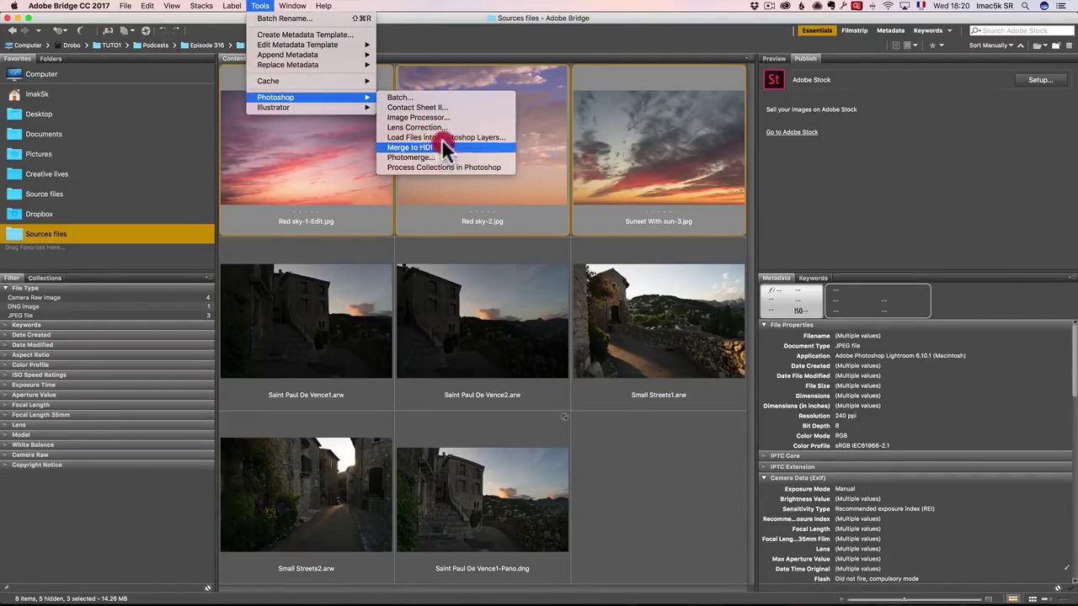
left_click(489, 136)
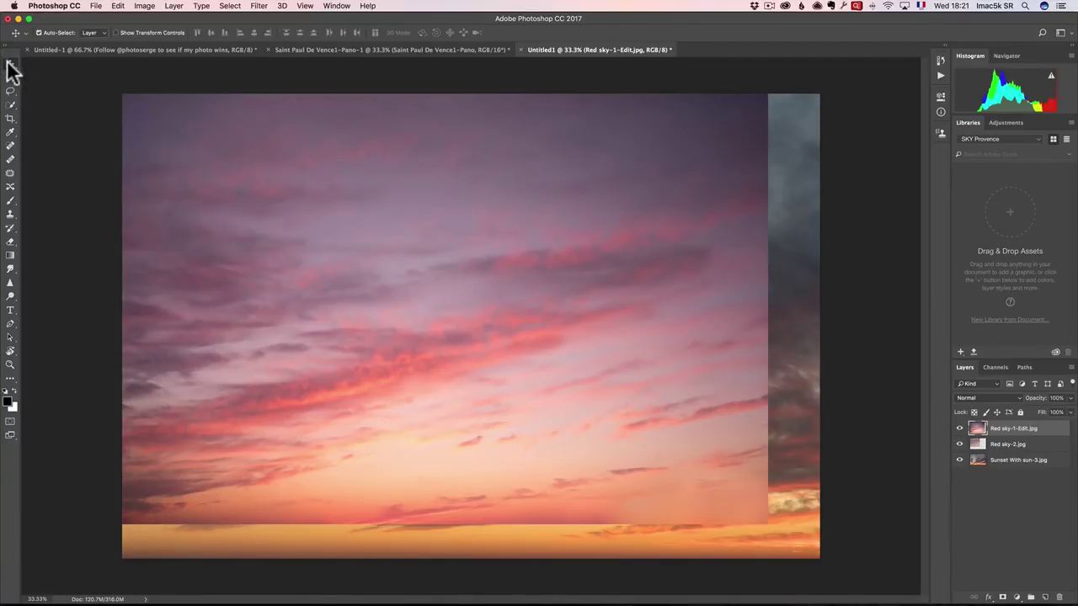
Add the Red sky-1-Edit.jpg and Red sky-2.jpg layers to the SKY Provence library, deleting each from the document once added
left_click_drag(459, 246, 1014, 248)
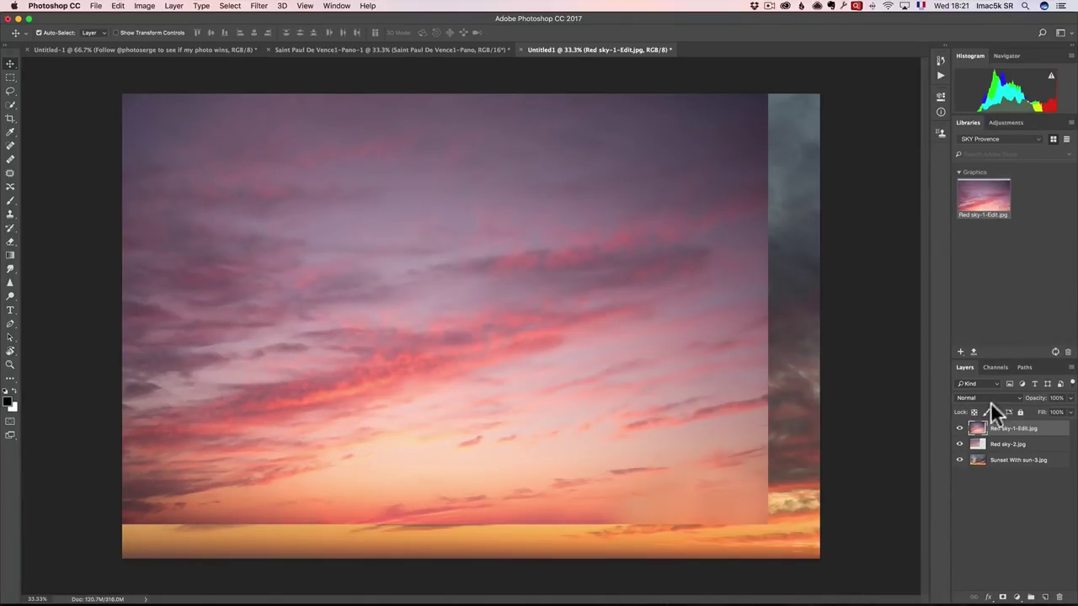
left_click_drag(1011, 438, 1059, 597)
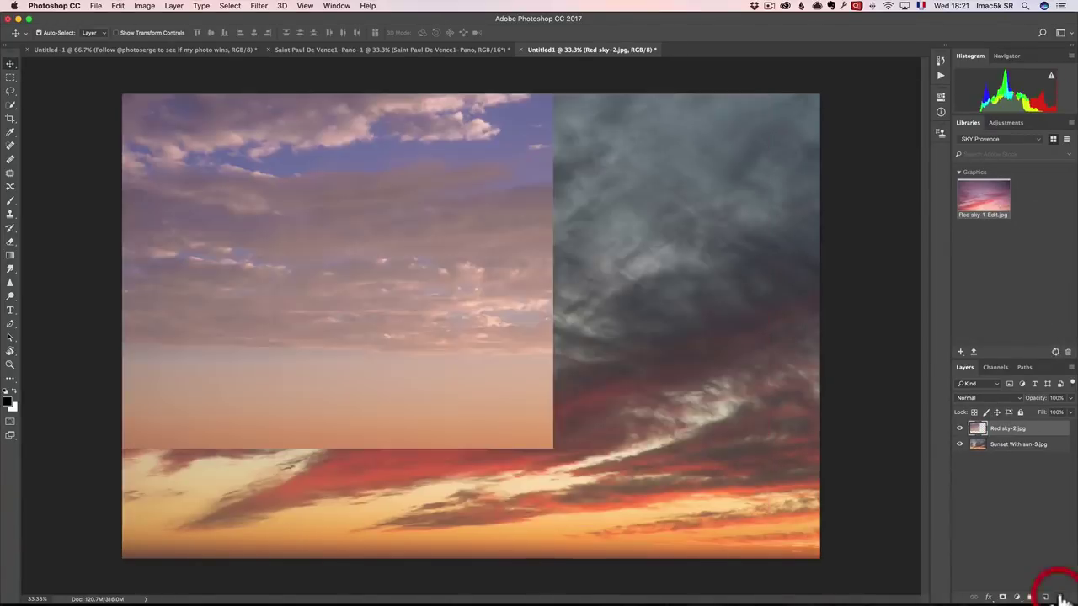
left_click_drag(371, 280, 1013, 247)
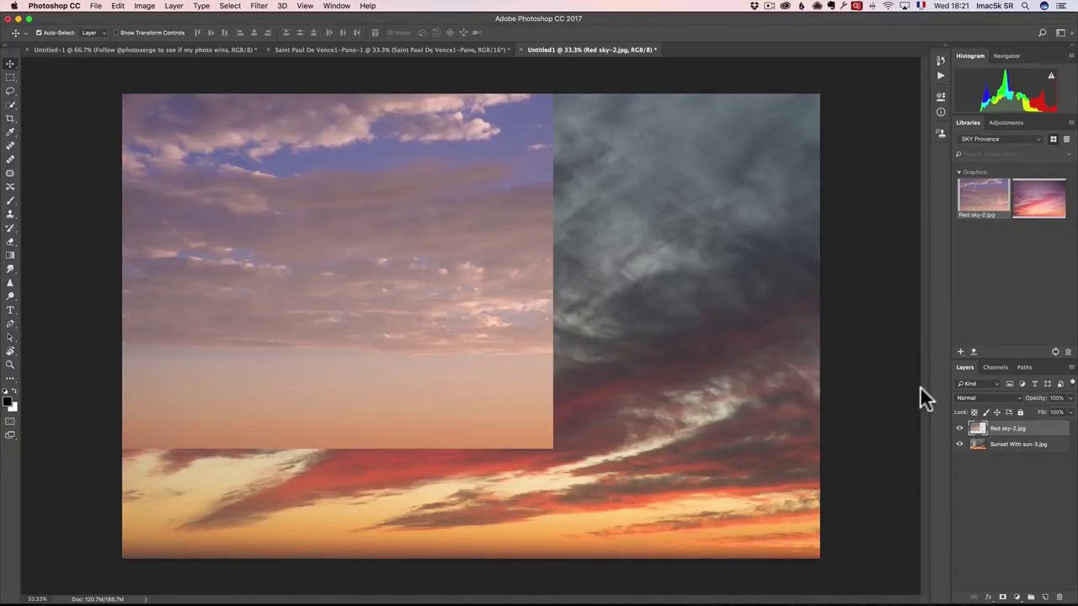
left_click_drag(1035, 433, 1060, 597)
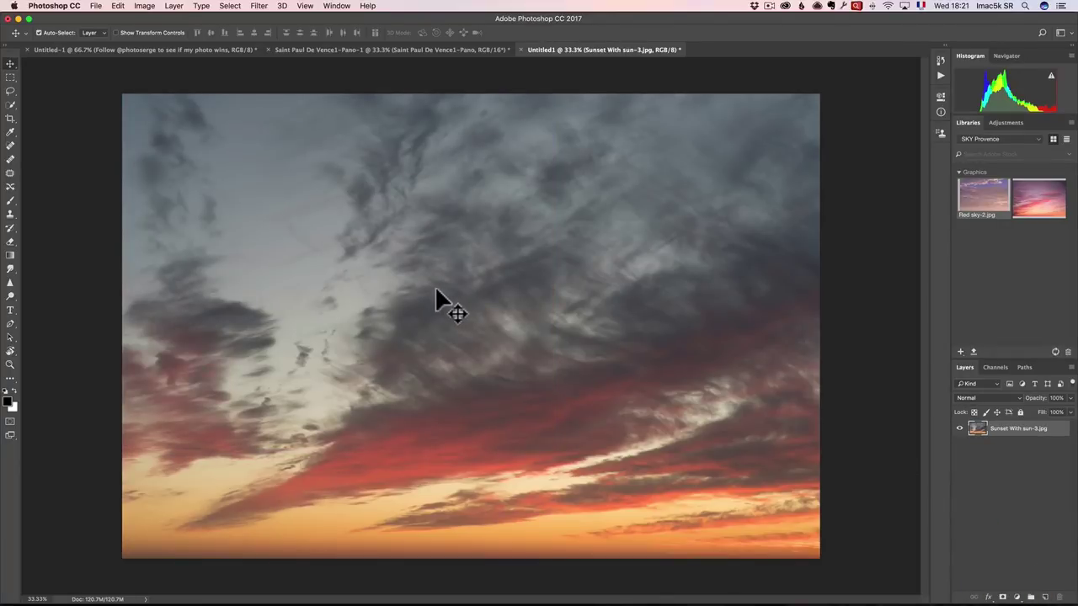
Add the Sunset With sun-3.jpg layer to the SKY Provence library and close the layered sky document without saving
left_click_drag(424, 290, 969, 286)
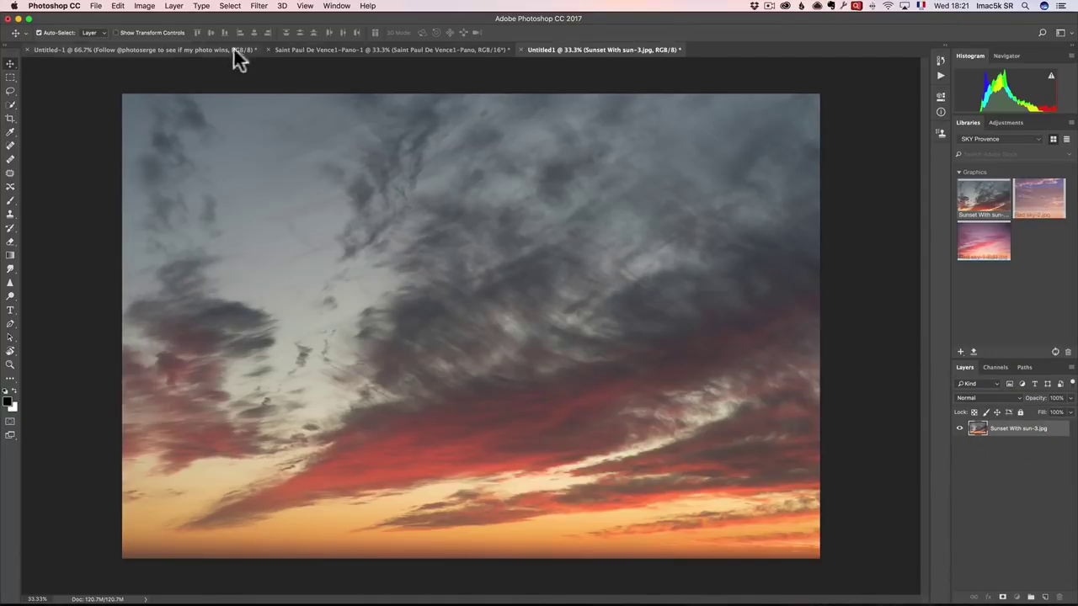
key("super+w")
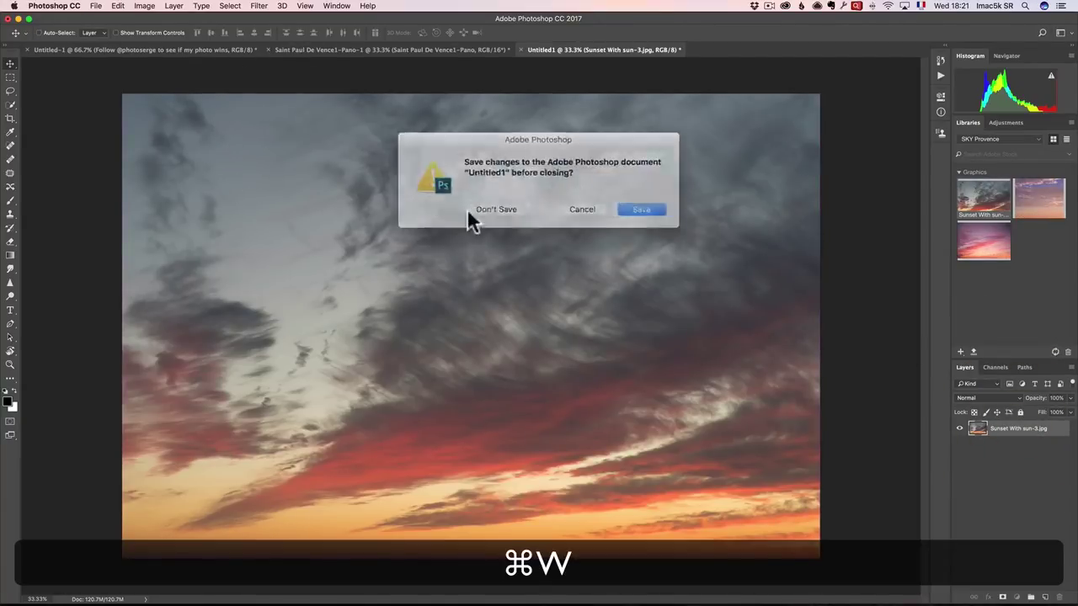
left_click(519, 209)
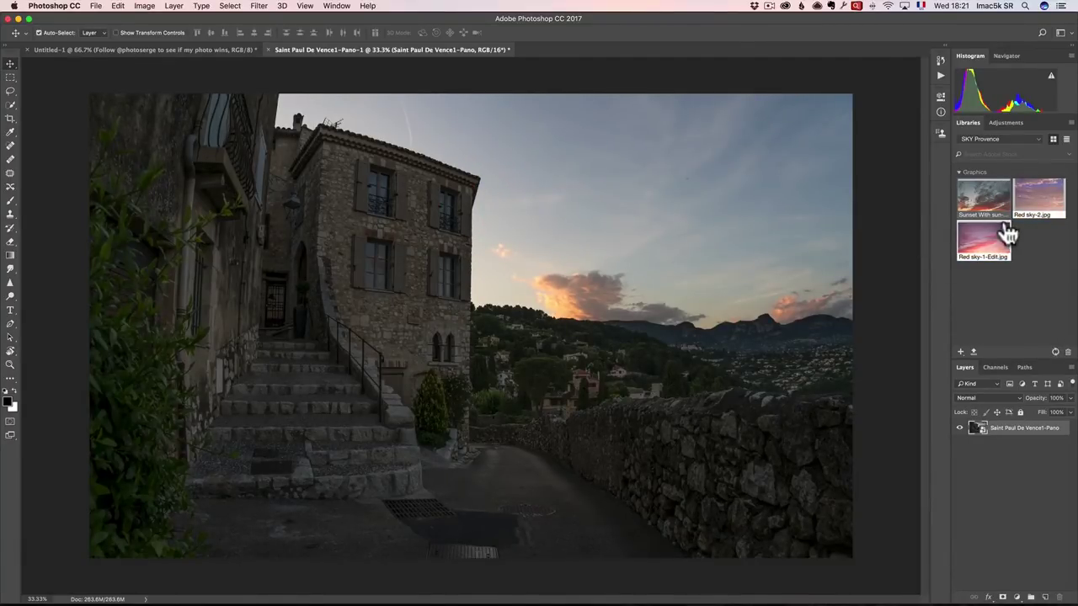
Switch to Bridge and open the three sky JPEGs as separate documents in Photoshop
left_click_drag(979, 253, 457, 312)
key("super+Tab")
key("super+Tab")
key("super+Tab")
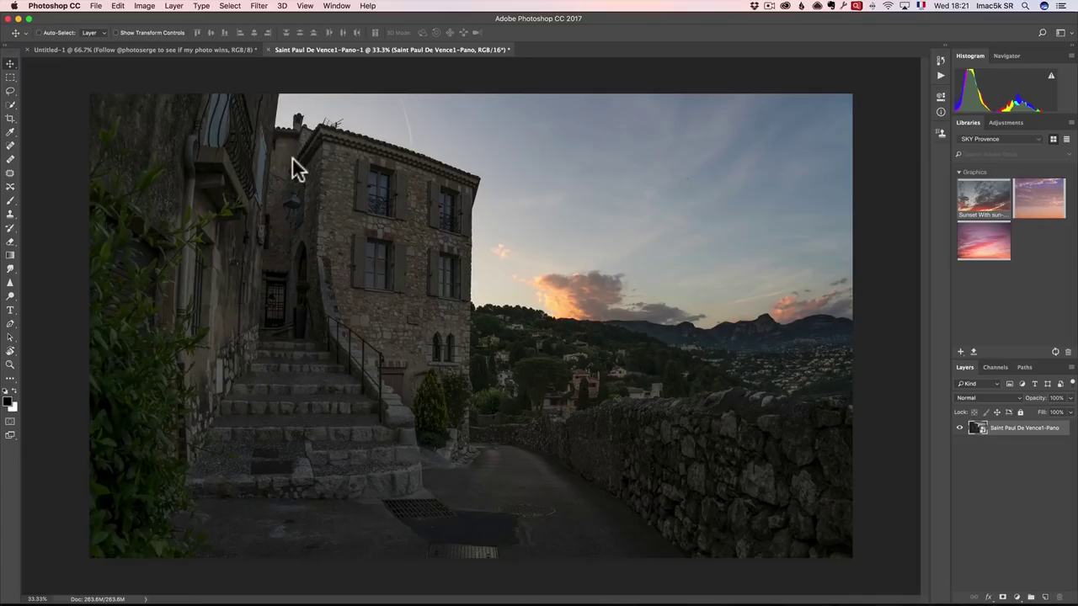
left_click_drag(292, 156, 292, 156)
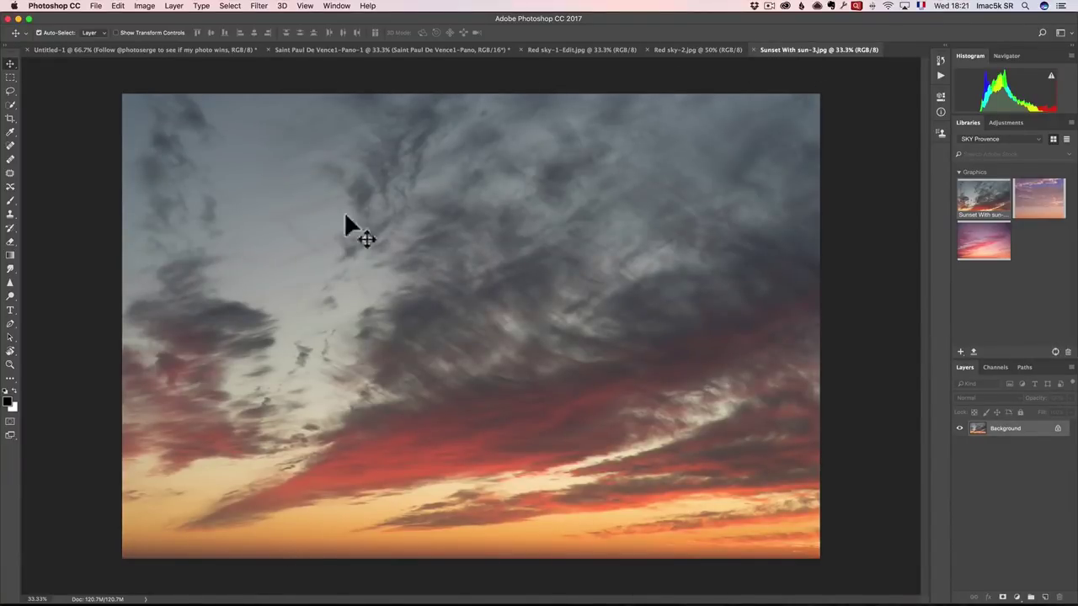
Bring the Red sky-1-Edit.jpg document forward and consolidate all open documents to tabs
left_click(590, 50)
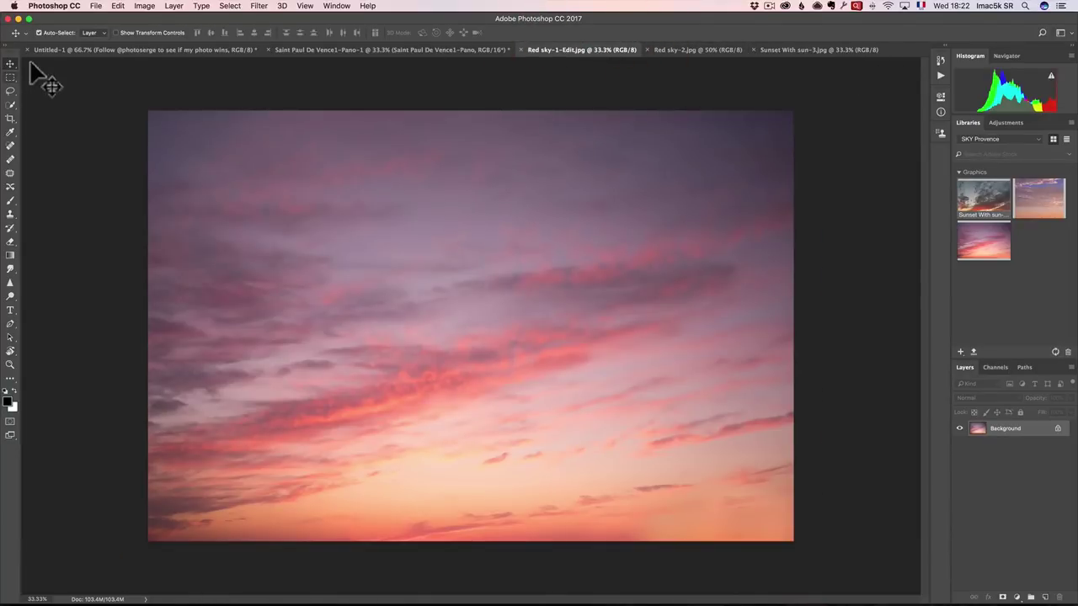
left_click(341, 7)
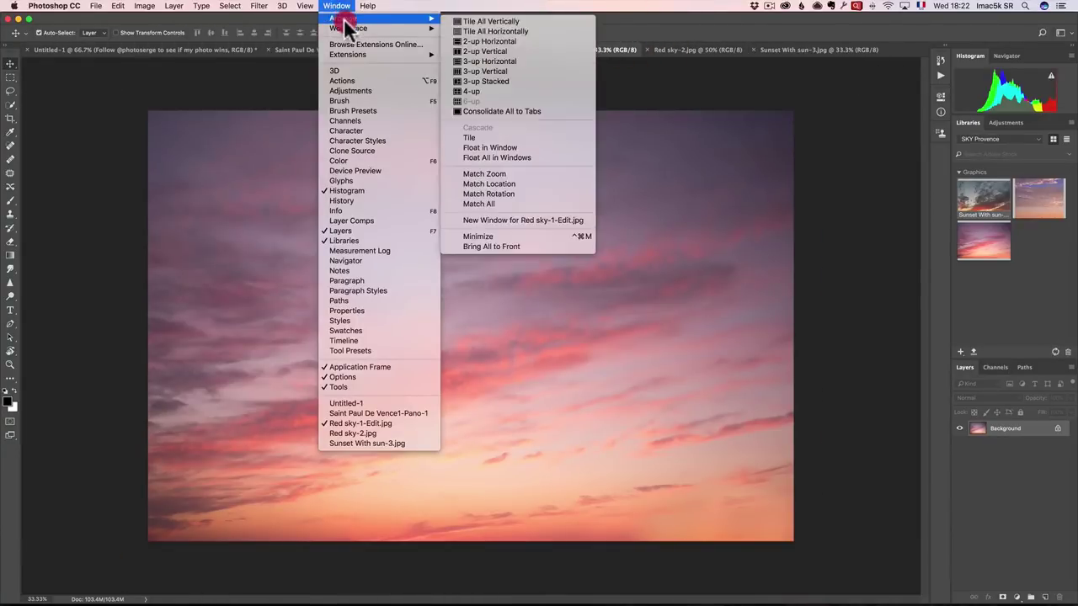
mouse_move(345, 25)
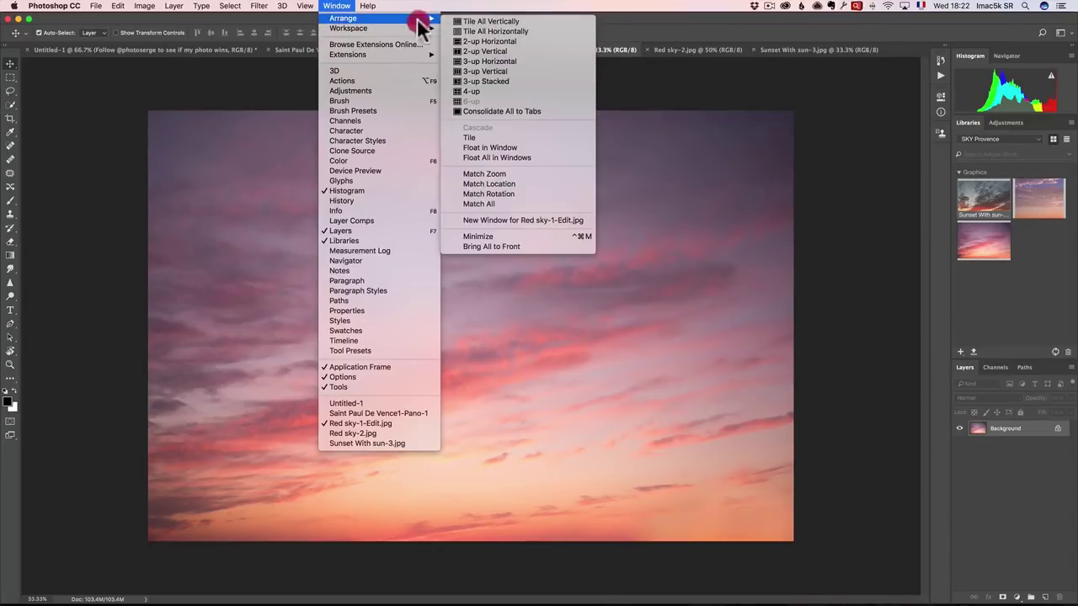
left_click(559, 111)
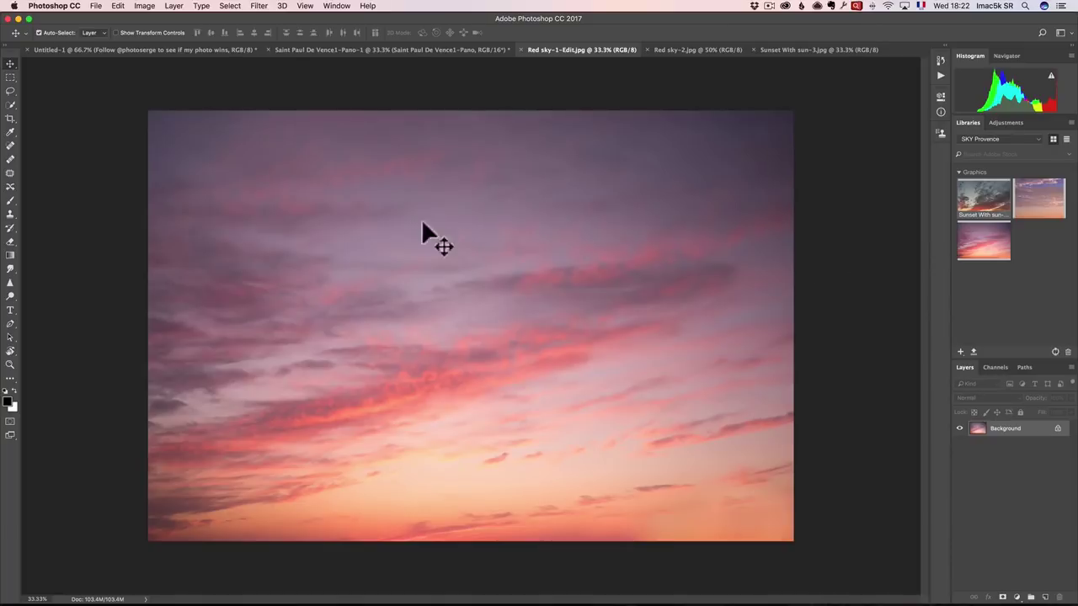
Try copying the Red sky-1-Edit.jpg image onto the panorama as an ordinary layer, reposition it, and delete that layer
left_click(329, 49)
left_click_drag(330, 52, 357, 187)
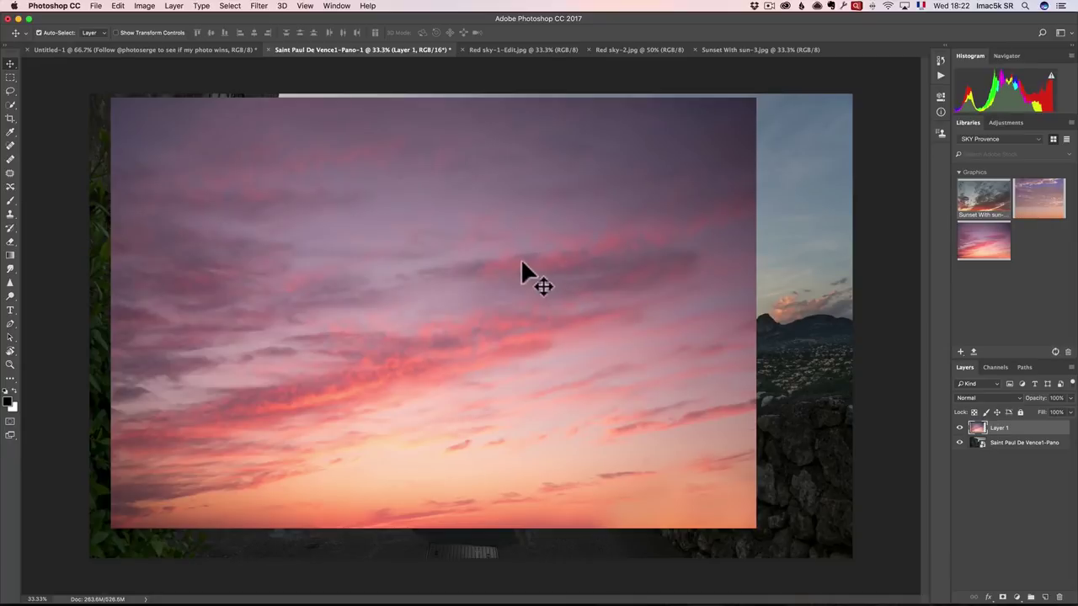
left_click_drag(495, 301, 473, 207)
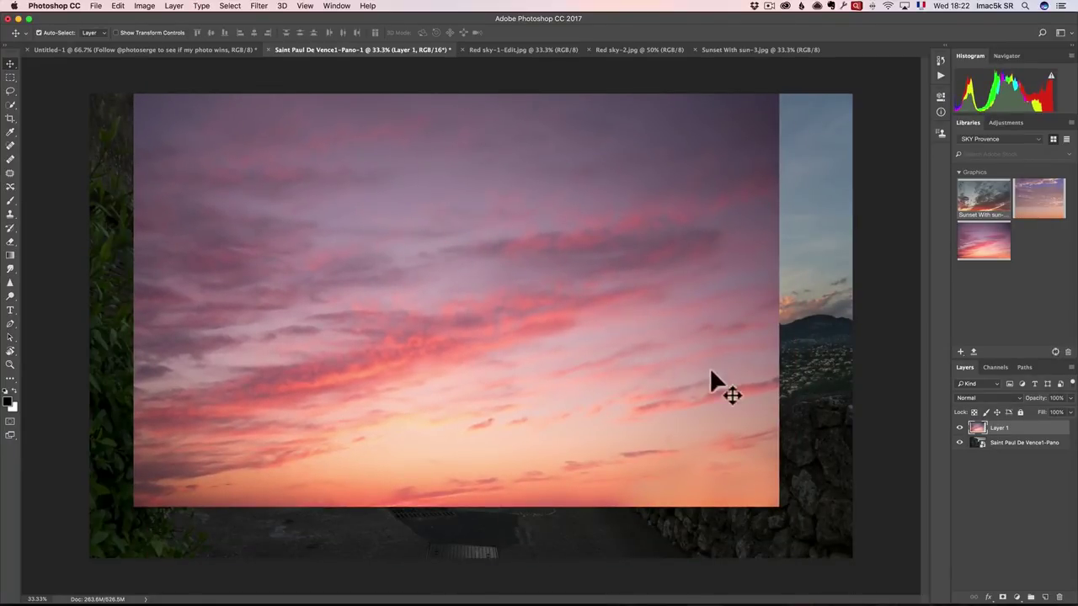
left_click_drag(1002, 430, 1059, 597)
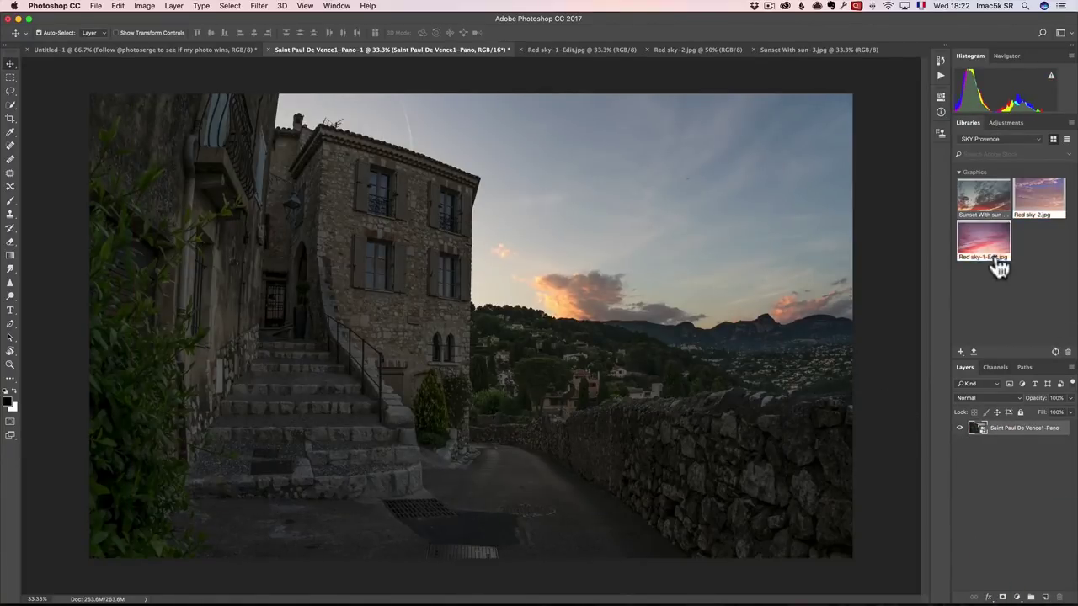
Place the Red sky-1-Edit.jpg graphic from the SKY Provence library onto the panorama, aligned with its upper and right edges
mouse_move(985, 248)
left_mouse_down()
mouse_move(506, 252)
mouse_move(514, 272)
mouse_move(614, 284)
mouse_move(595, 241)
mouse_move(629, 246)
left_mouse_up()
key("Return")
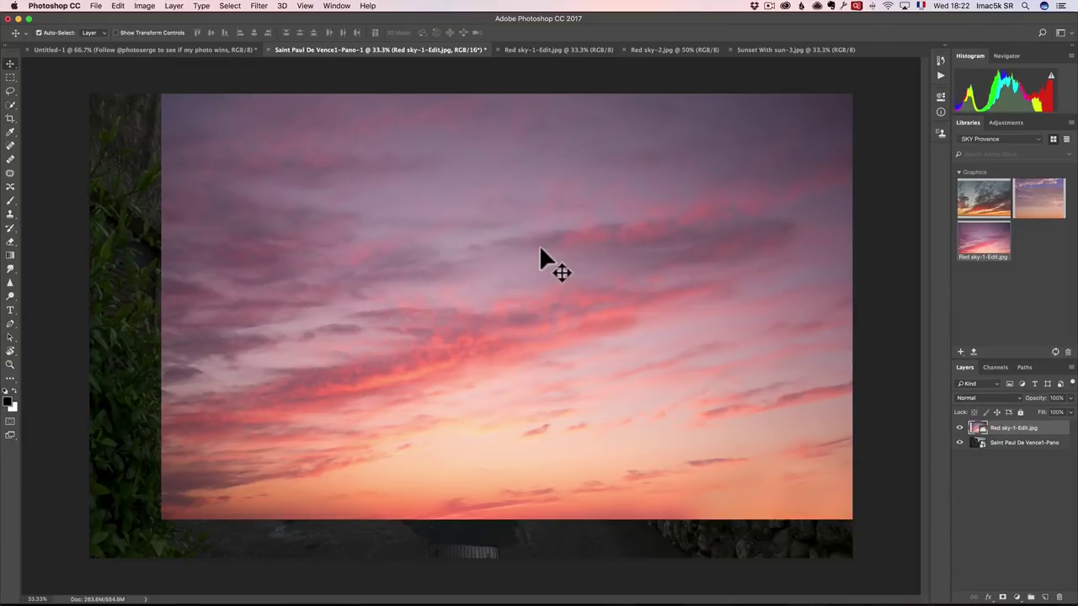
Free-transform the placed red sky and move it straight up until its lower edge meets the panorama's middle
key("z")
key("alt")
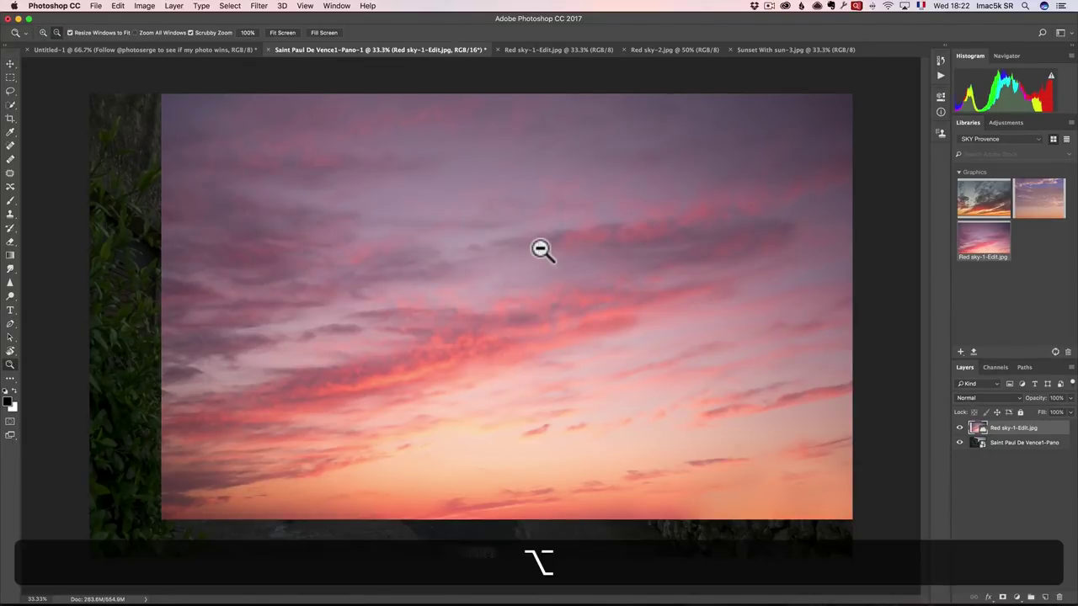
left_click(542, 264, "alt")
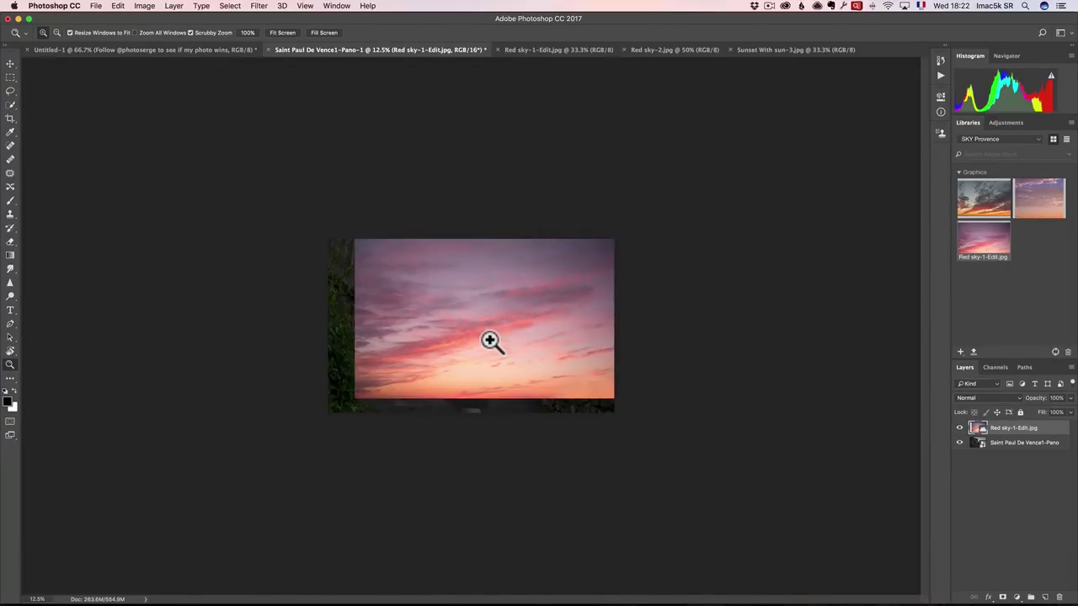
left_click(116, 6)
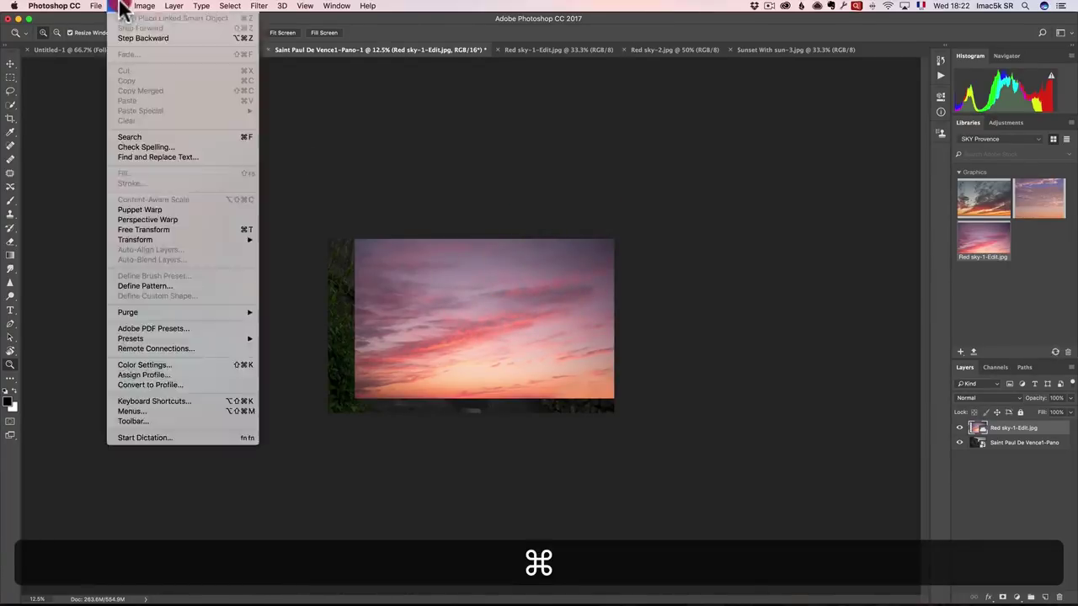
left_click(180, 229)
left_click_drag(547, 337, 531, 250)
mouse_move(487, 306)
left_mouse_down()
mouse_move(516, 268)
mouse_move(543, 305)
mouse_move(613, 276)
mouse_move(473, 286)
mouse_move(484, 287)
left_mouse_up()
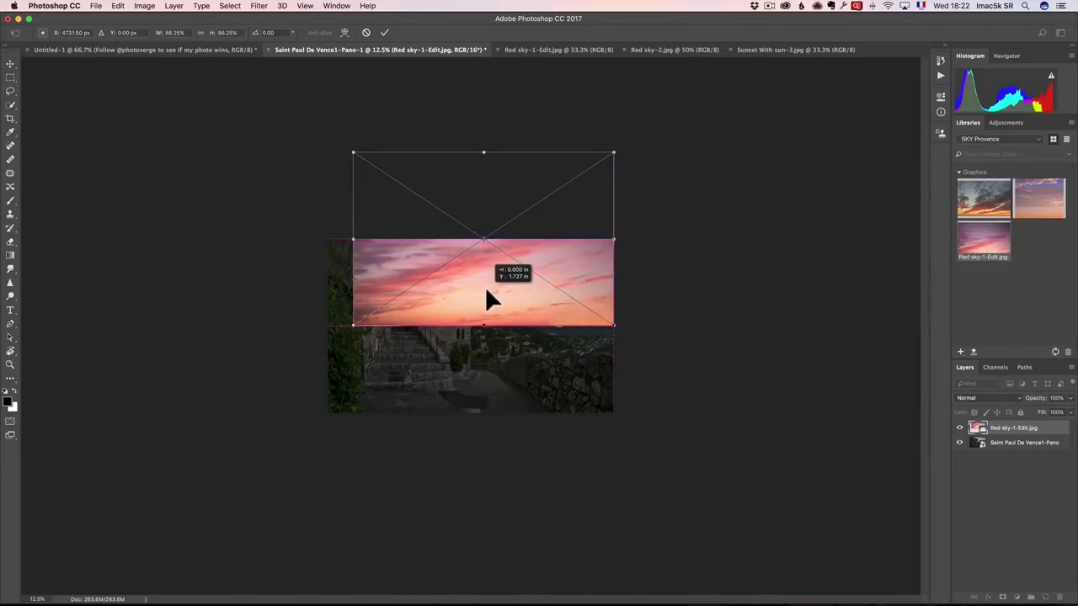
Flip the sky horizontally and stretch it across the panorama's full width, to about 95% width and 90% height
right_click(495, 291)
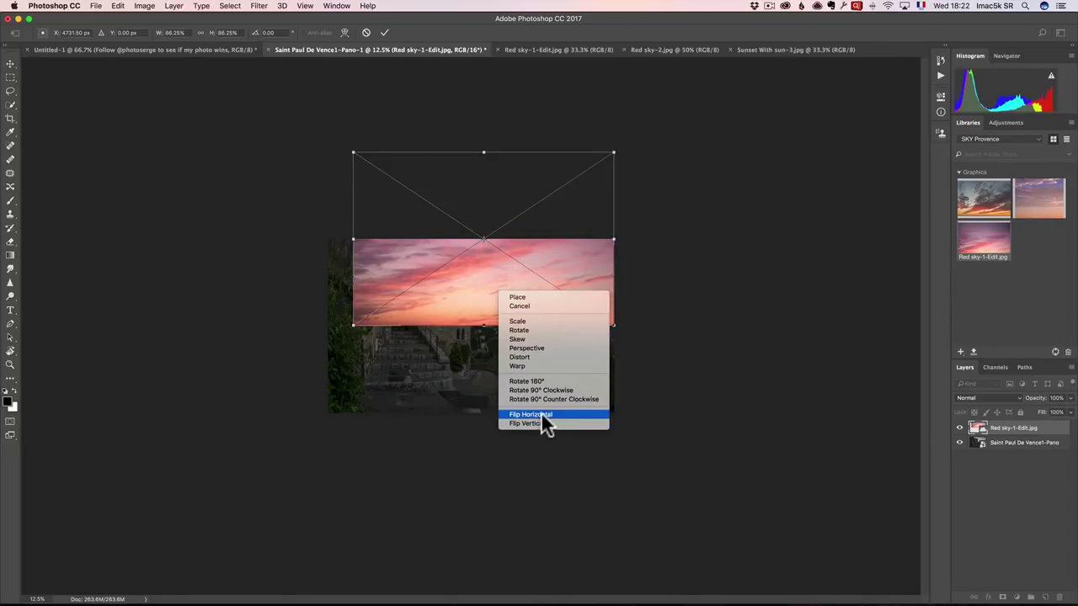
left_click(542, 414)
mouse_move(512, 314)
left_mouse_down()
mouse_move(510, 282)
mouse_move(527, 286)
mouse_move(505, 253)
mouse_move(506, 295)
left_mouse_up()
left_click_drag(353, 326, 329, 333)
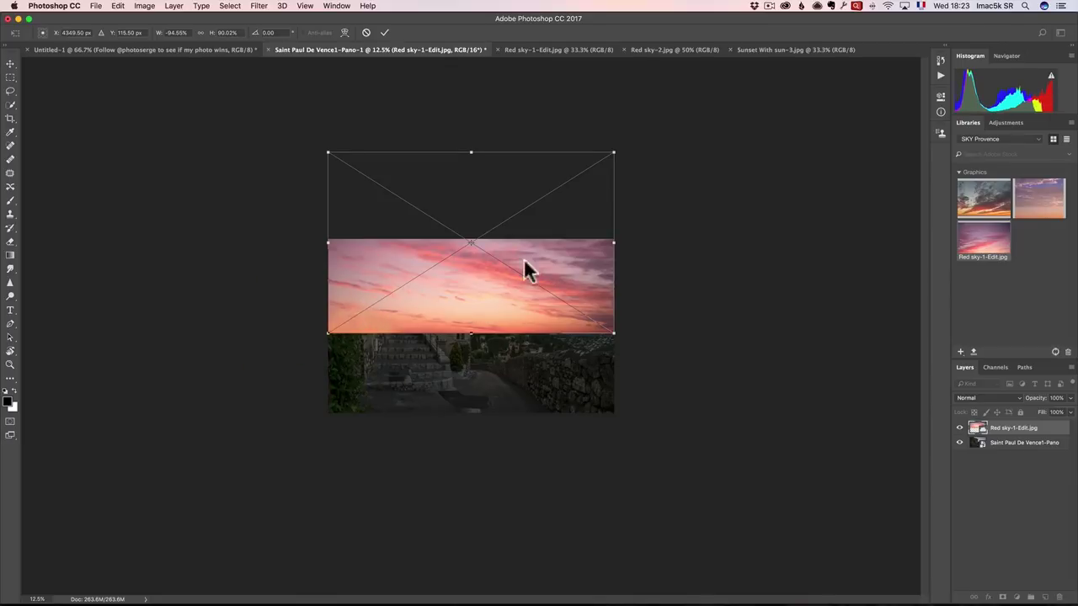
key("Return")
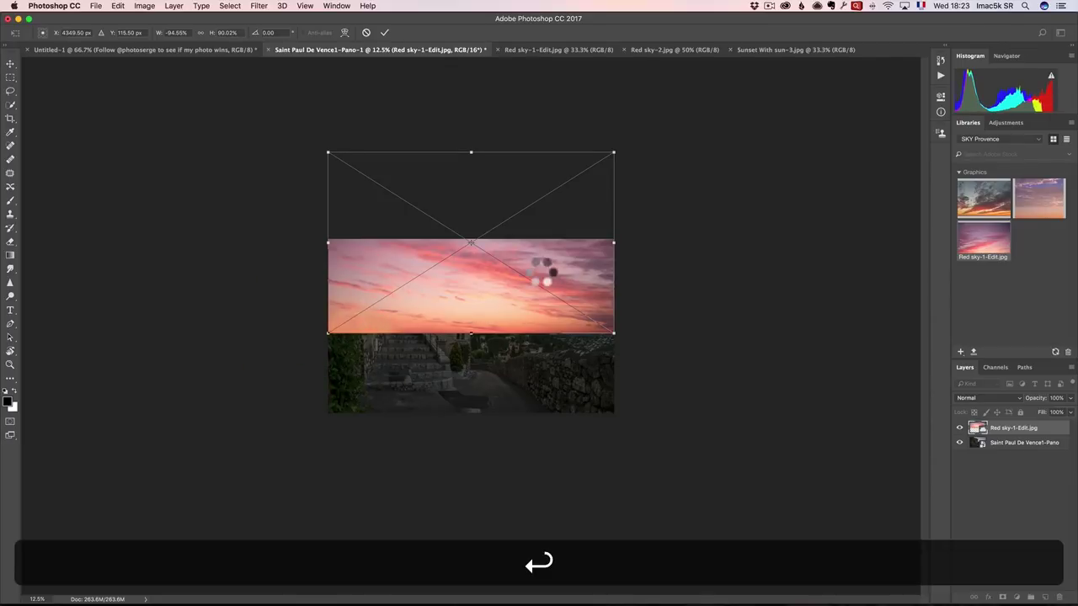
Duplicate the Red sky-1-Edit.jpg layer
key("z")
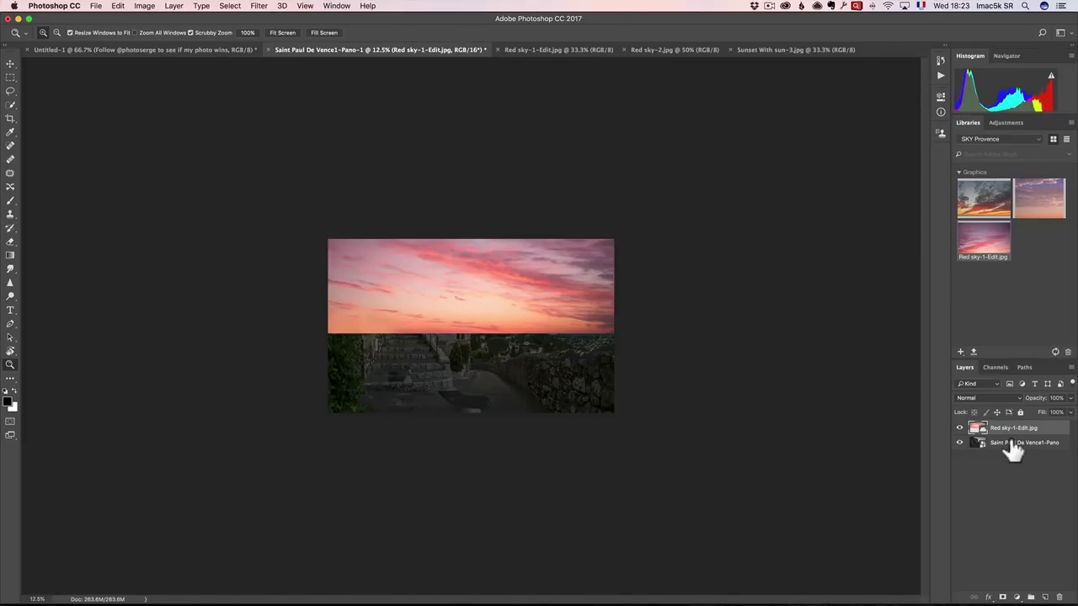
left_click_drag(1009, 434, 1043, 596)
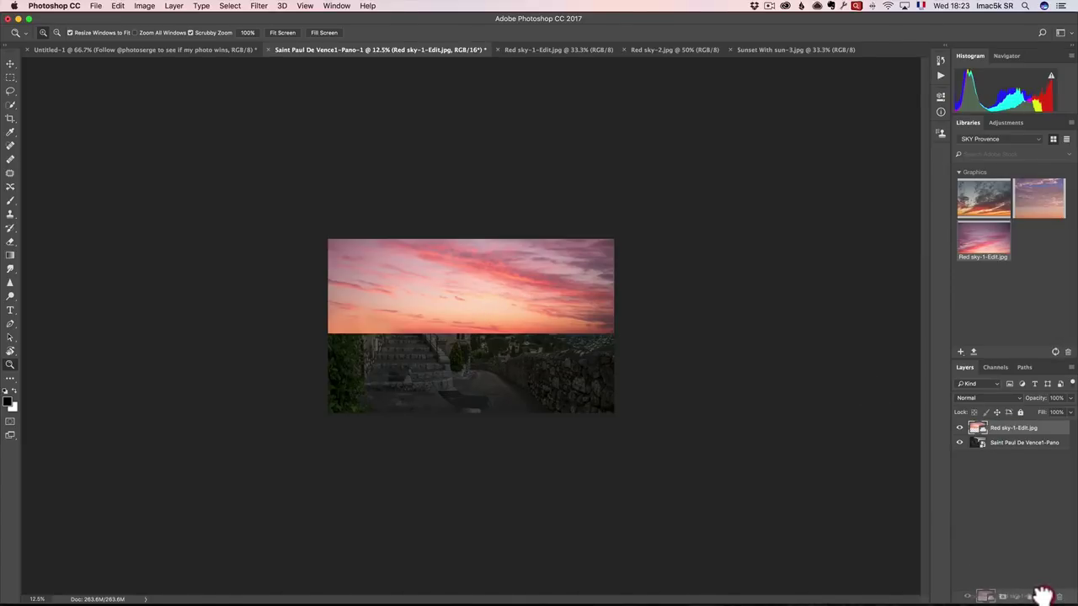
left_click_drag(1045, 596, 1045, 597)
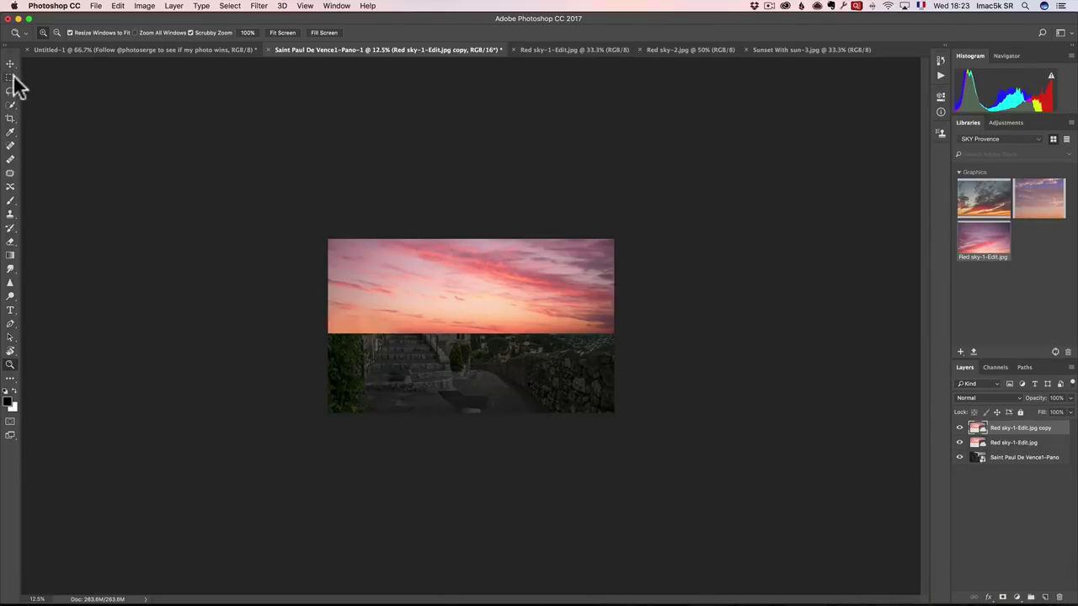
Flip the duplicated sky vertically and move it straight down so it mirrors the original from its lower edge
left_click(118, 6)
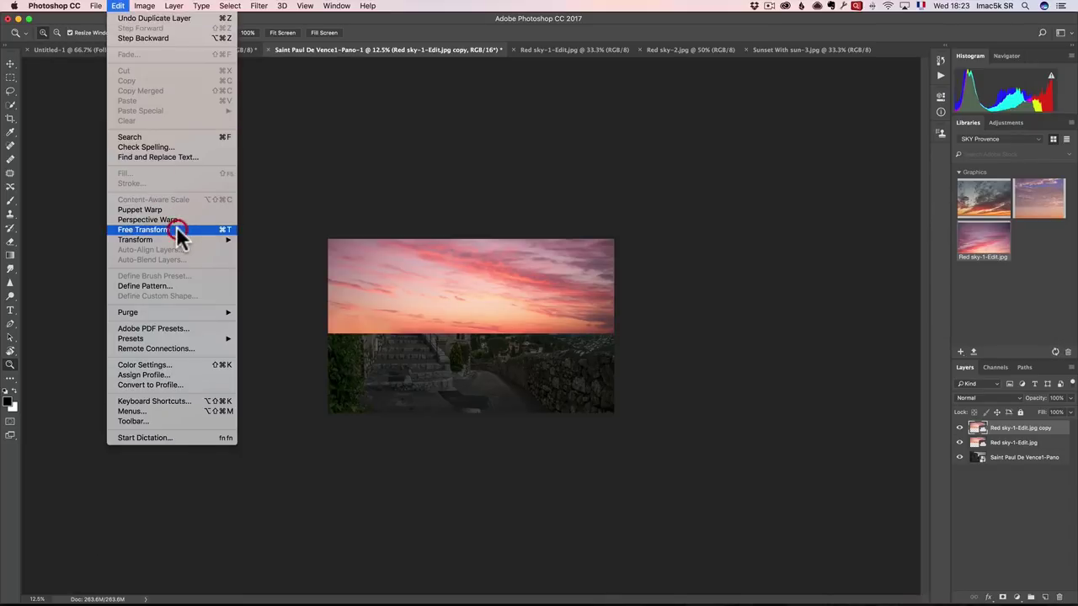
left_click(144, 230)
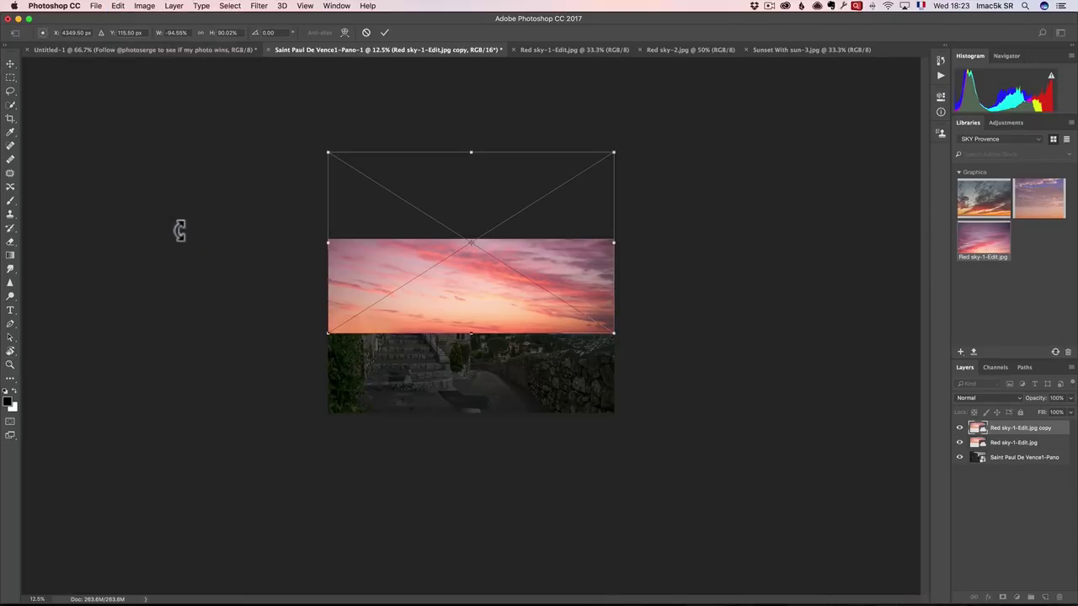
right_click(477, 285)
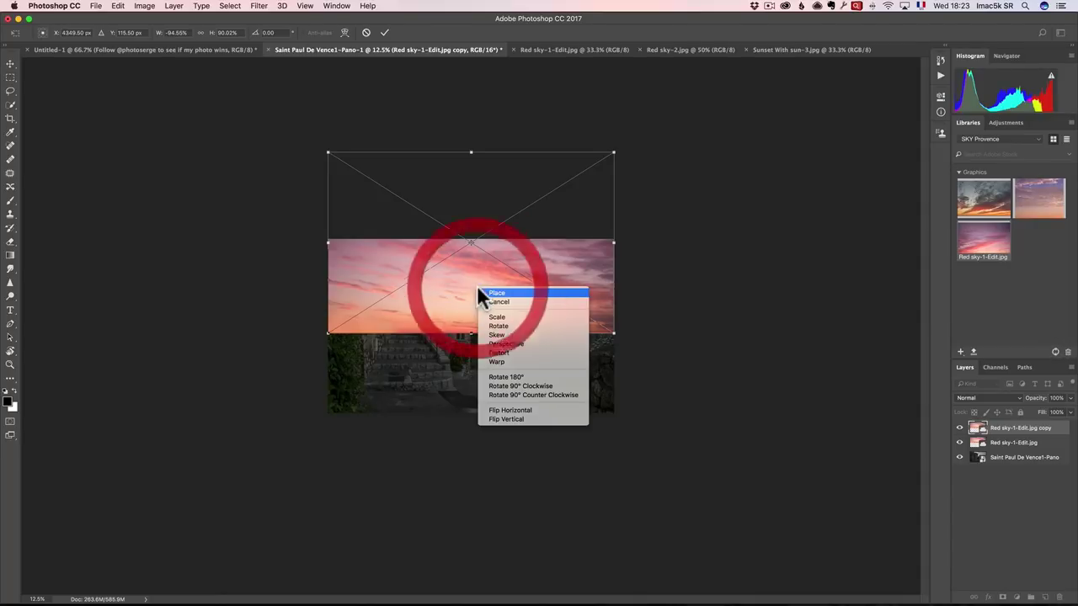
left_click(505, 419)
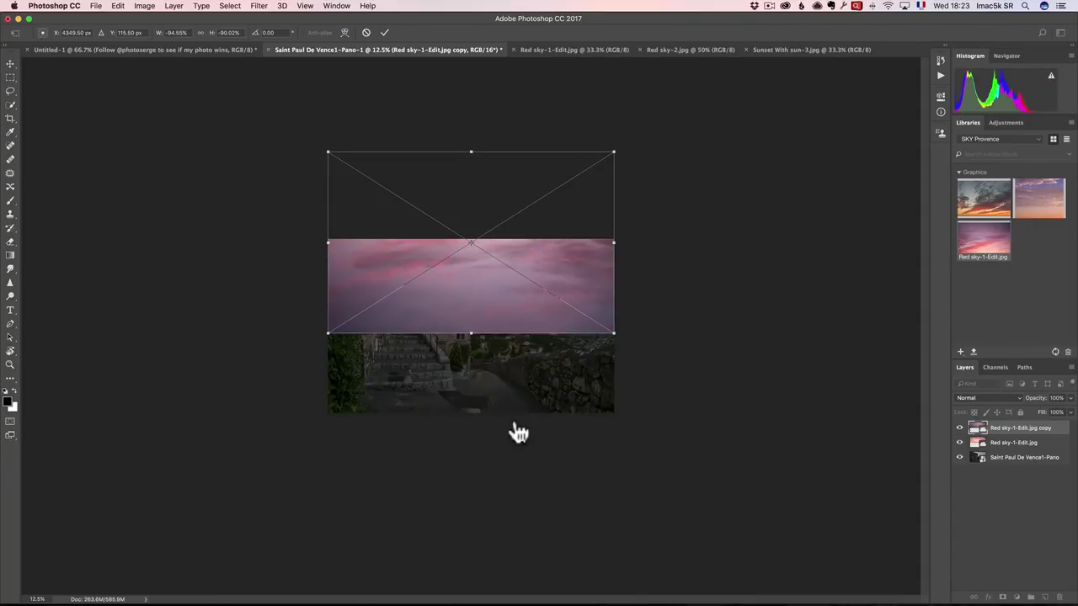
key("shift")
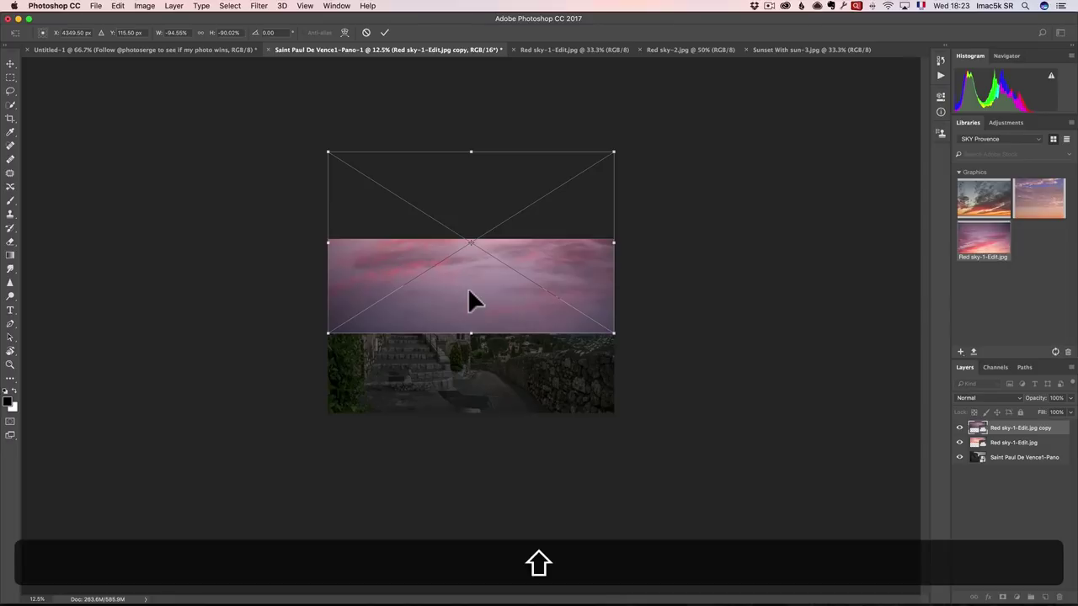
left_click_drag(468, 303, 470, 469)
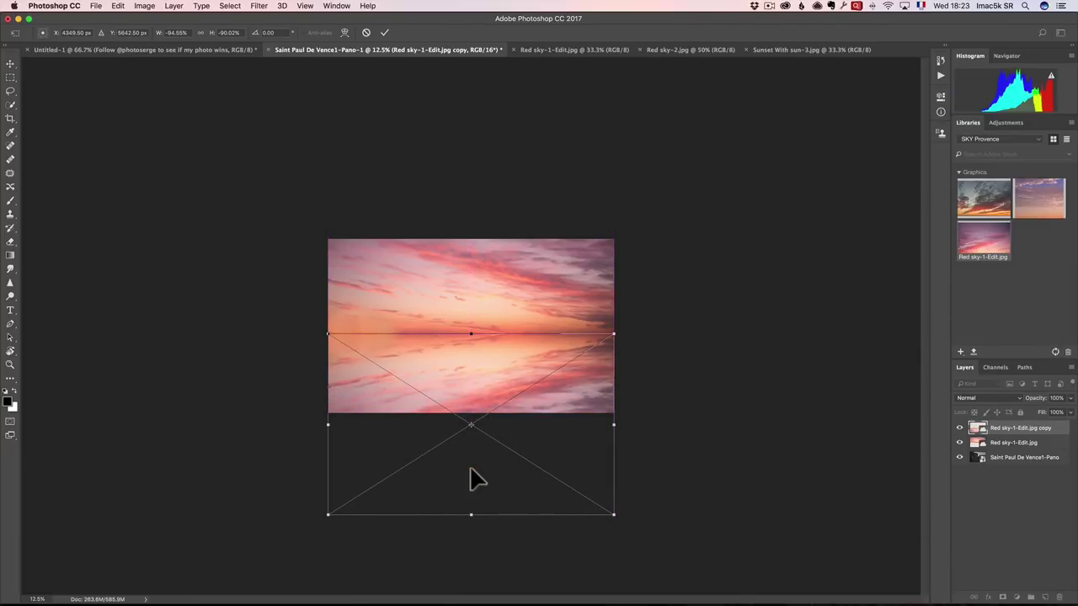
key("Return")
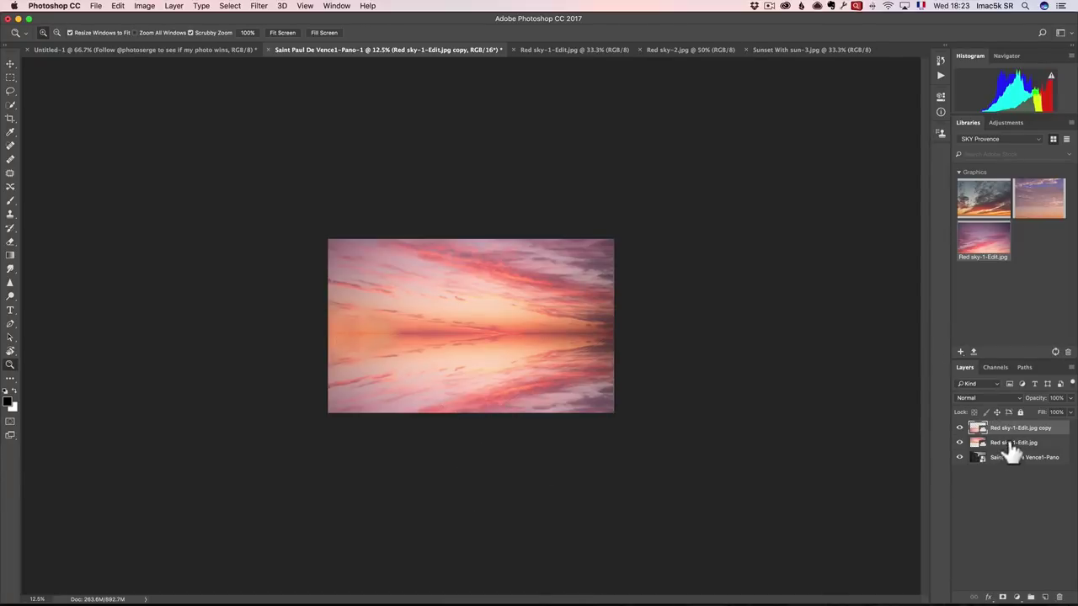
Merge the two red sky layers into one and set its blend mode to Multiply
left_click(1049, 444, "shift")
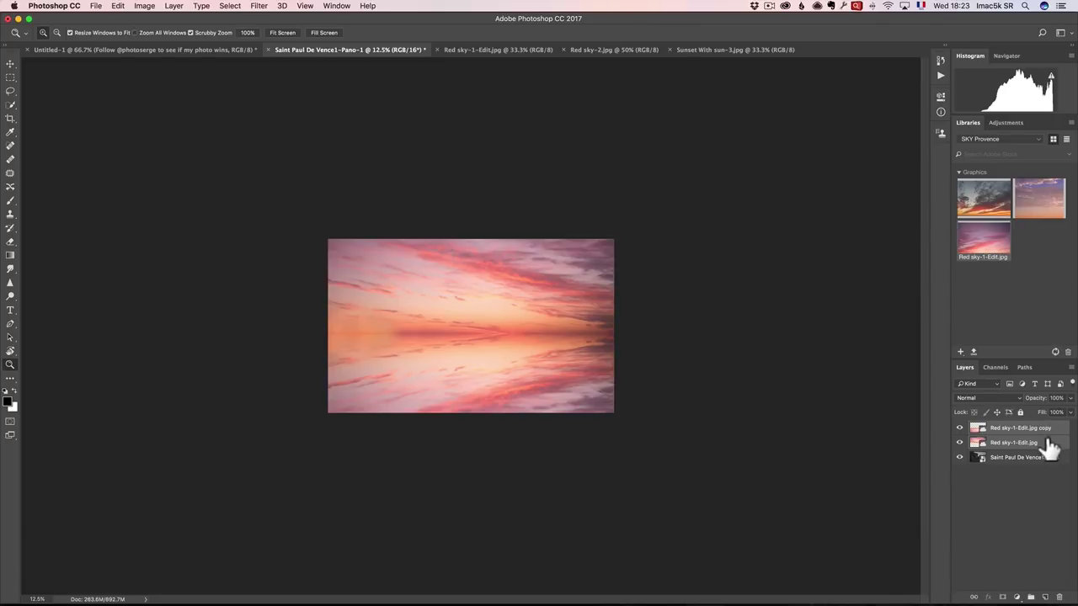
right_click(1048, 451)
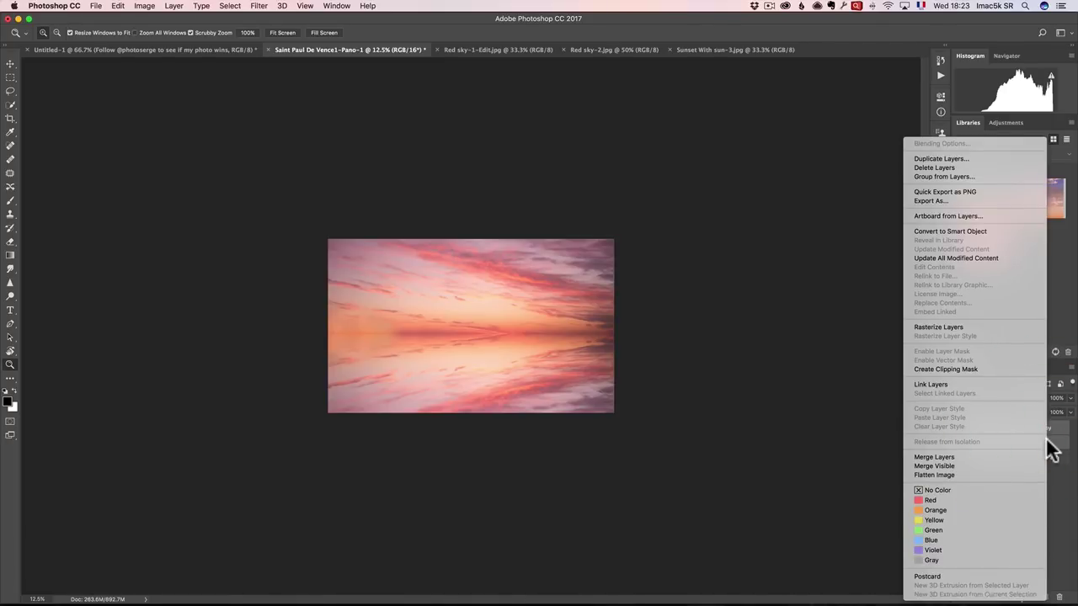
left_click(958, 456)
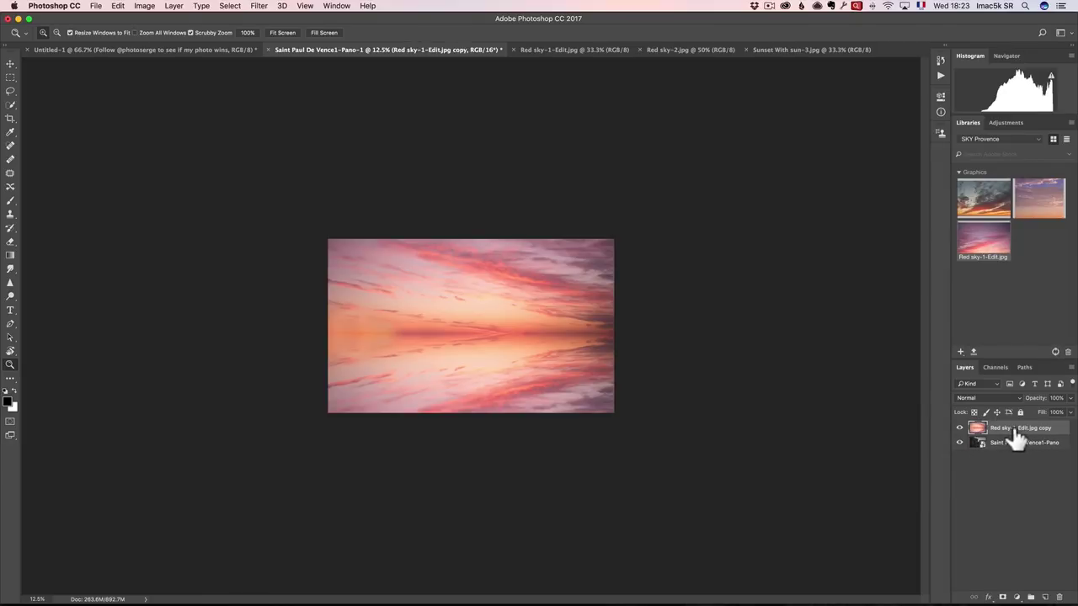
left_click(978, 397)
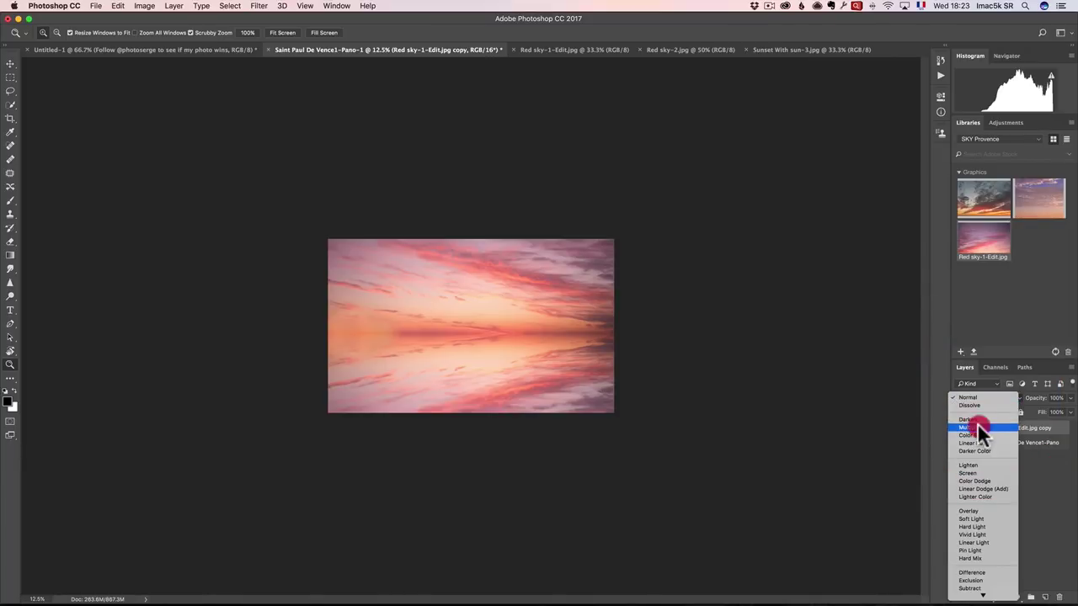
left_click(977, 426)
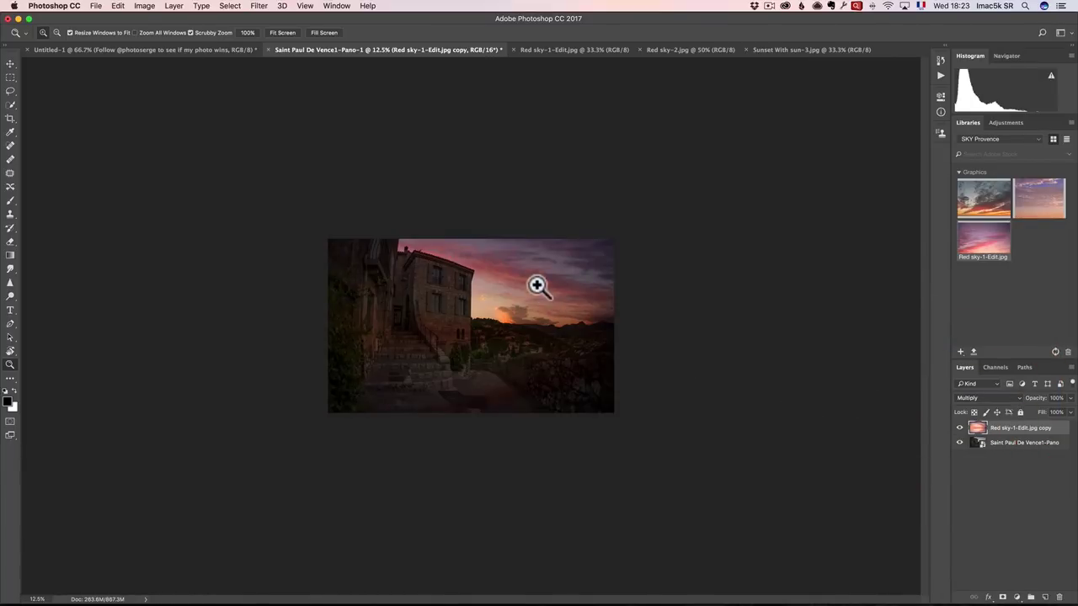
Examine at 100% how the sky blends with the hillside, the clouds and the building's roofline and walls
left_click(462, 267)
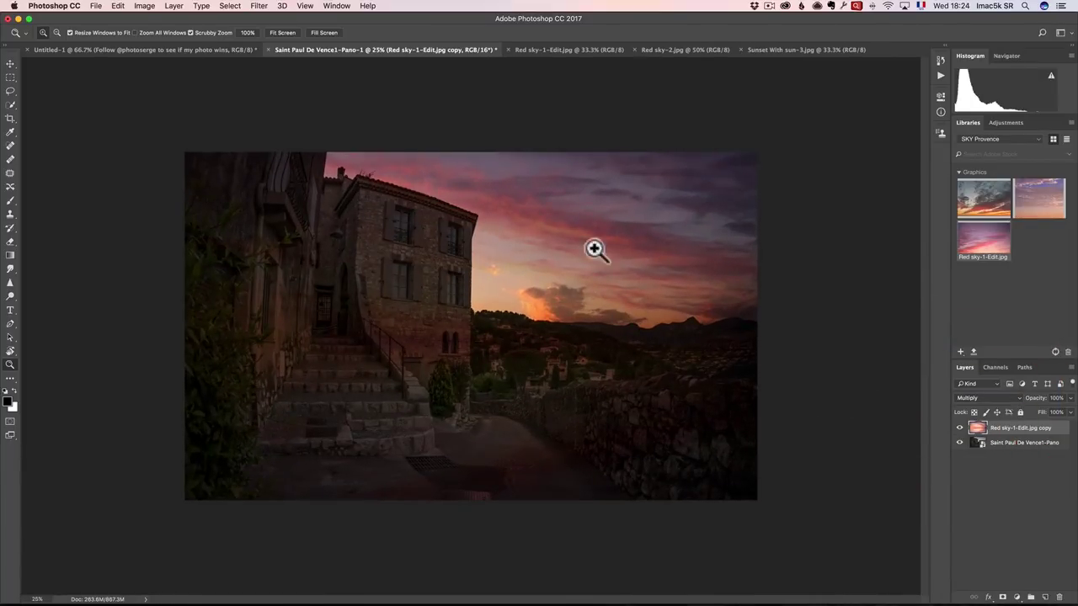
left_click(554, 258)
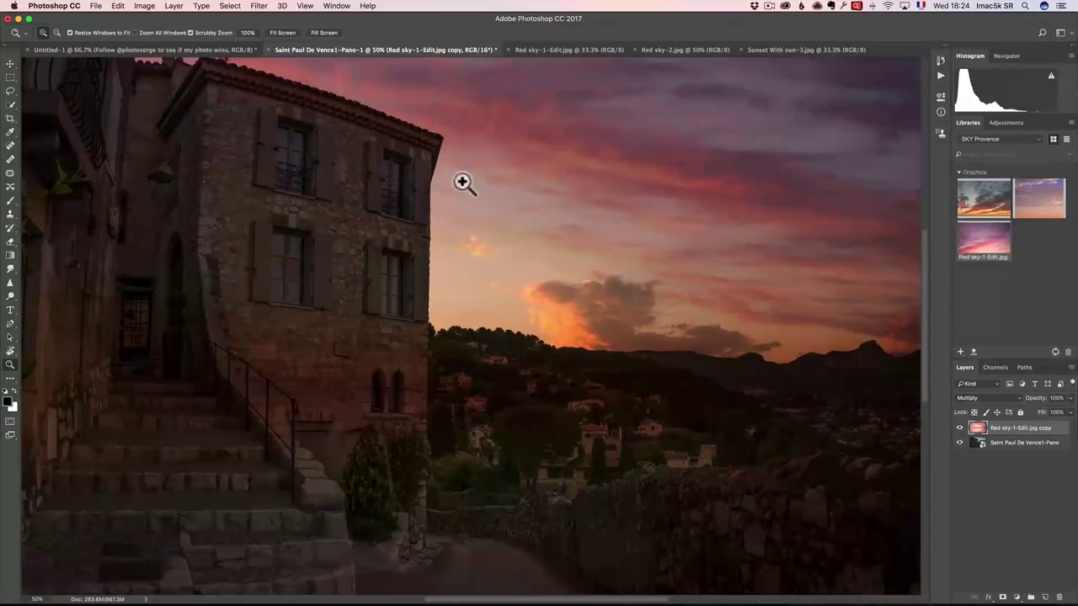
left_click(518, 336)
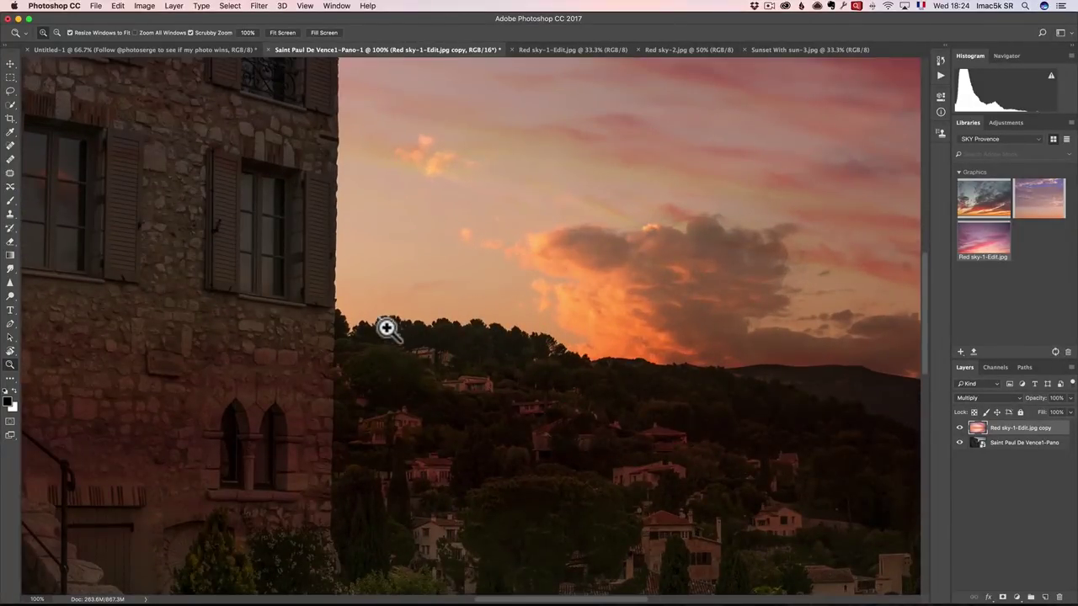
key("space")
left_click_drag(716, 348, 536, 277)
left_click_drag(756, 404, 787, 204)
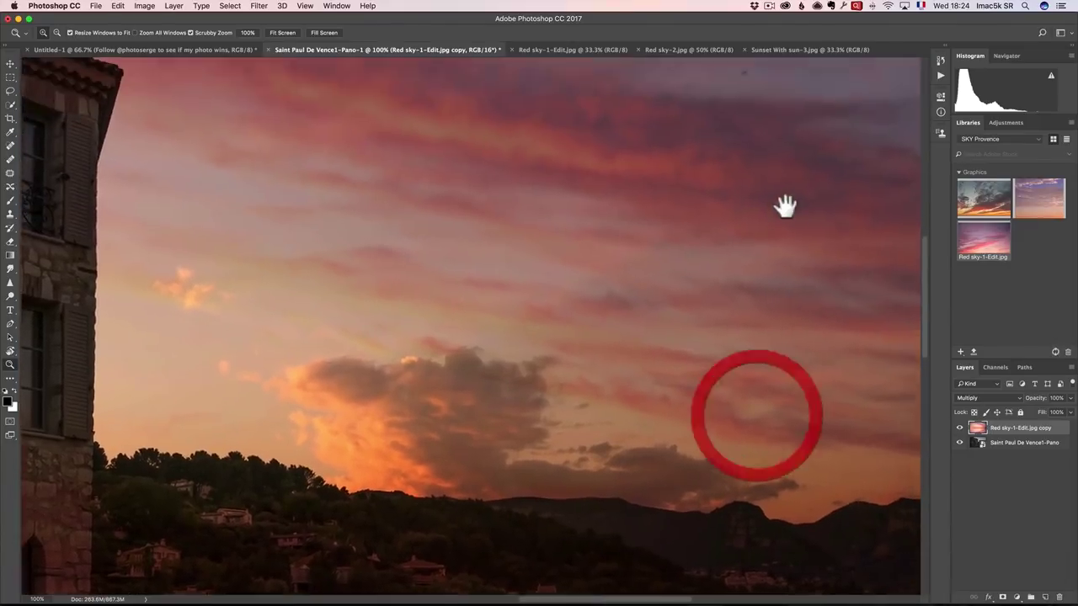
left_click_drag(601, 197, 589, 245)
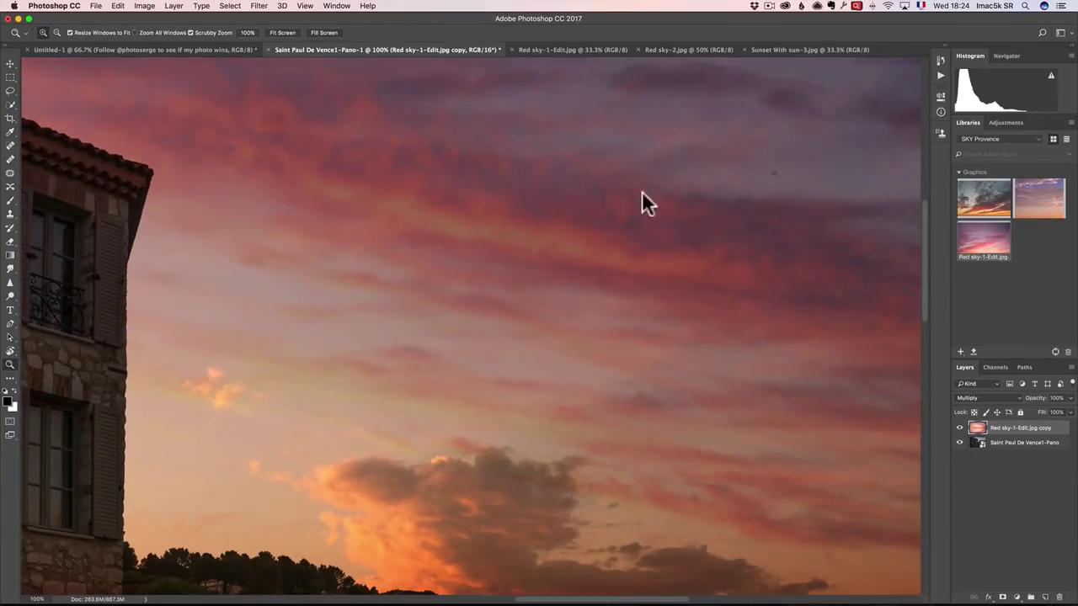
key("space")
left_click_drag(506, 202, 683, 250)
left_click_drag(443, 219, 587, 233)
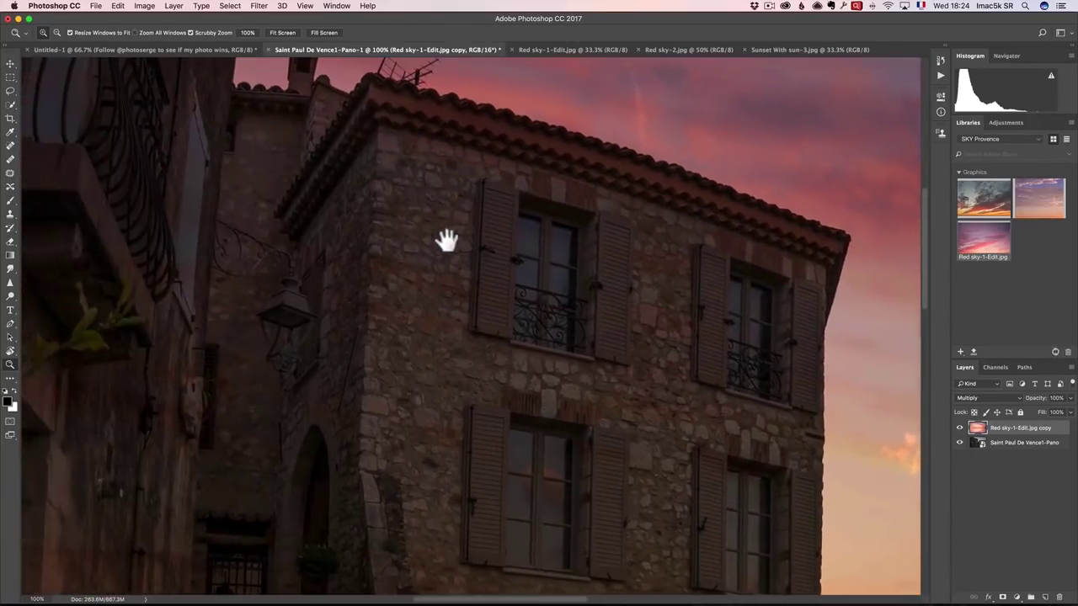
left_click_drag(449, 239, 478, 243)
key("z")
left_click(399, 306, "alt")
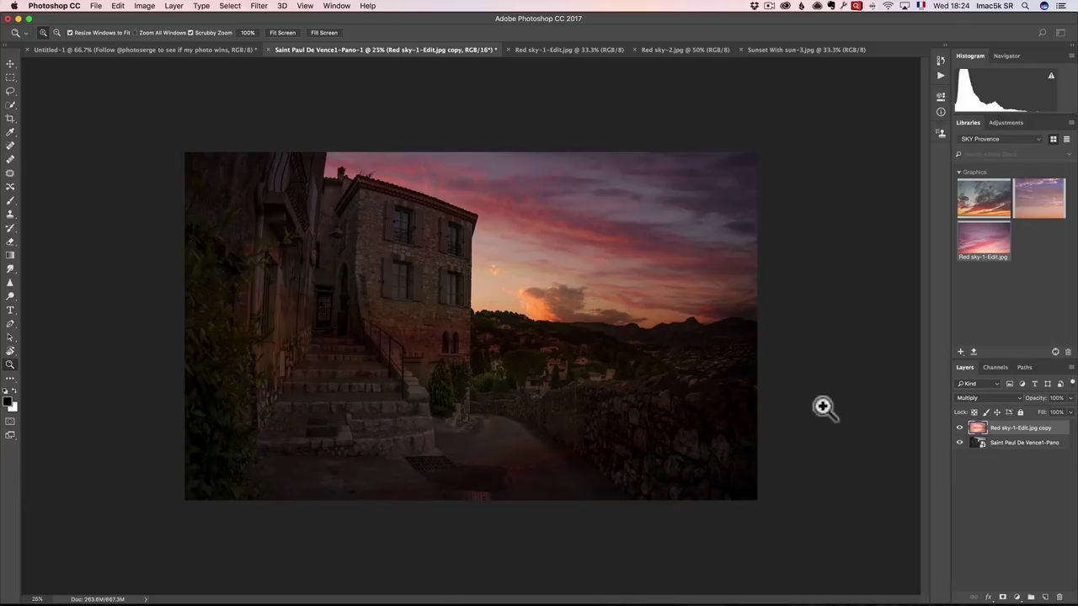
On the merged sky layer, lasso the whole area below the sky, following the rooflines, building edge and mountain horizon
left_click(1002, 429)
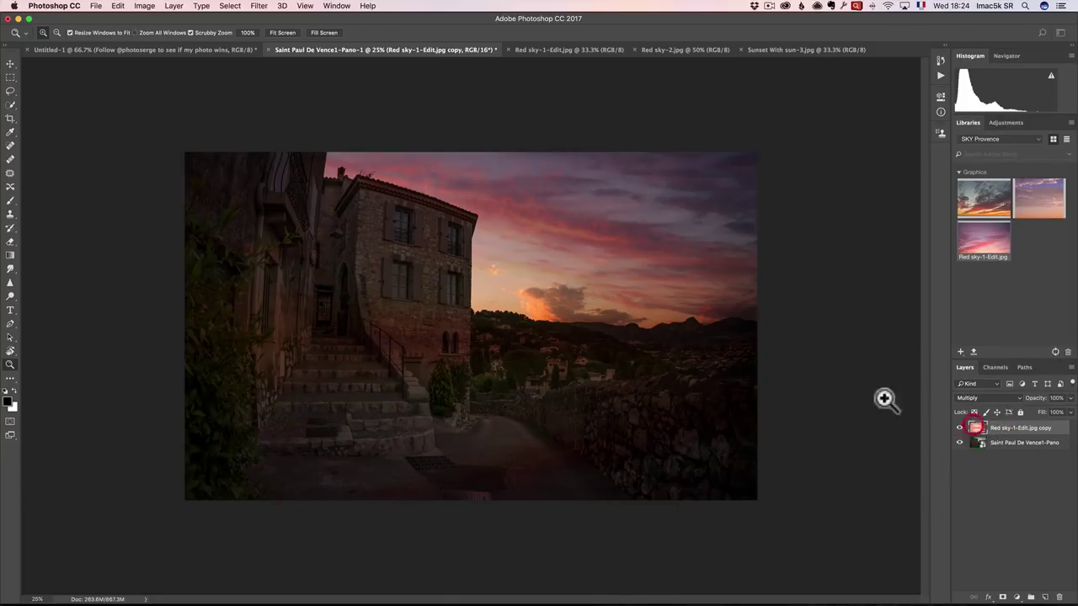
left_click_drag(11, 91, 12, 93)
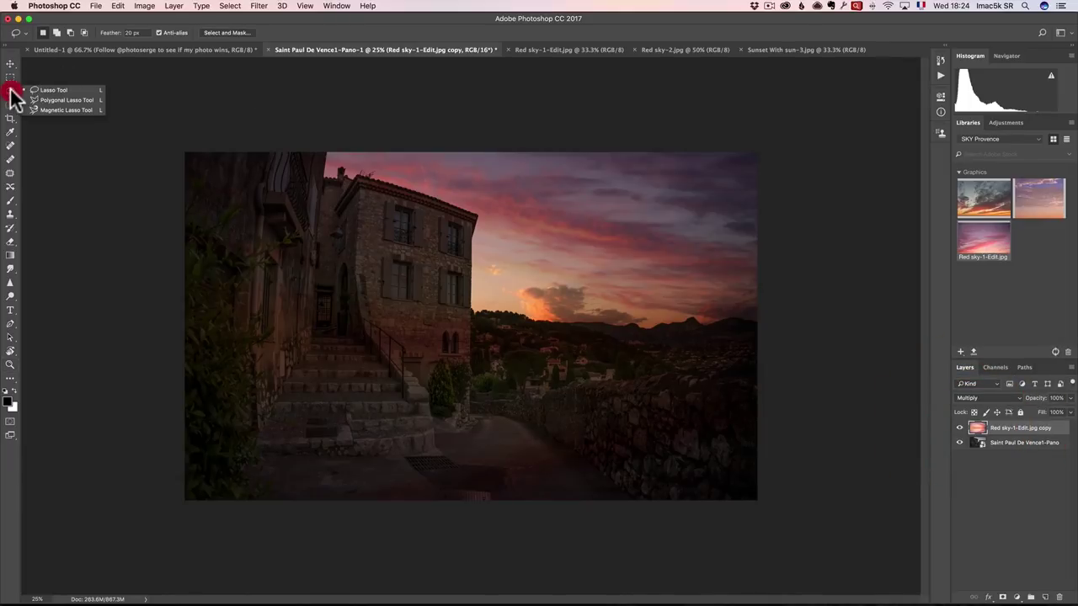
left_click(46, 91)
mouse_move(323, 154)
left_mouse_down()
mouse_move(317, 184)
mouse_move(399, 192)
mouse_move(472, 219)
mouse_move(473, 316)
mouse_move(670, 338)
mouse_move(798, 330)
mouse_move(794, 534)
mouse_move(719, 560)
mouse_move(496, 561)
left_mouse_up()
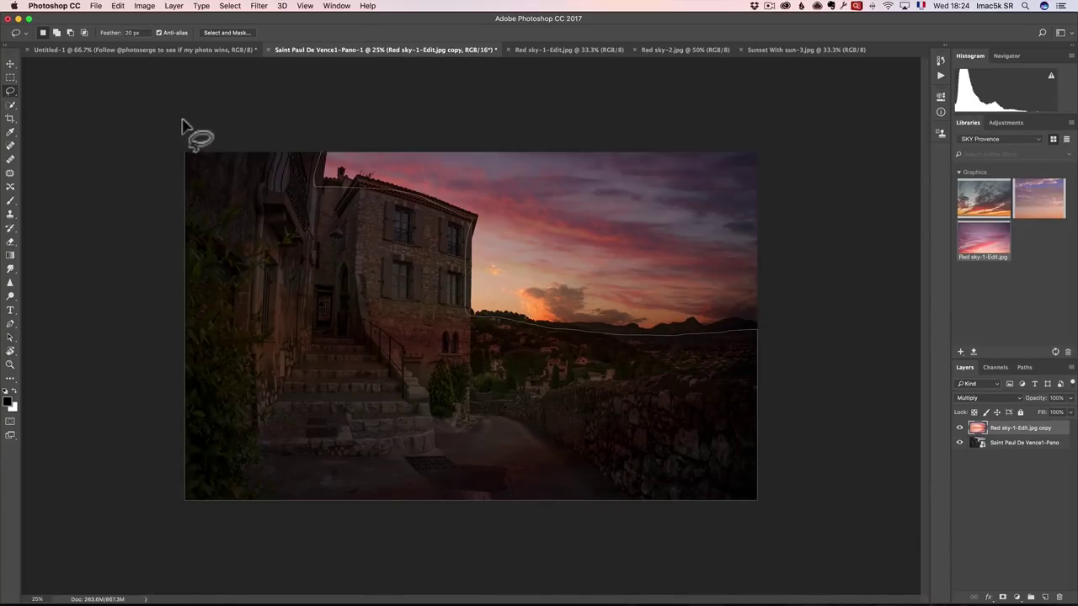
left_click_drag(322, 124, 325, 129)
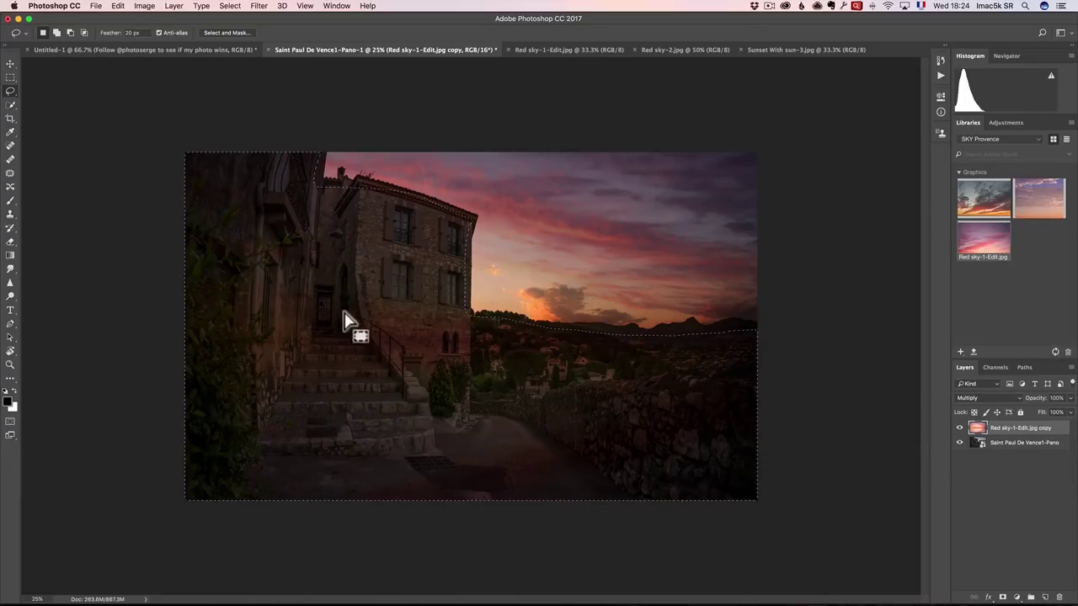
Apply a Gaussian Blur with a 647.3-pixel radius to the selected area of the sky layer, comparing the preview, and deselect
left_click(256, 7)
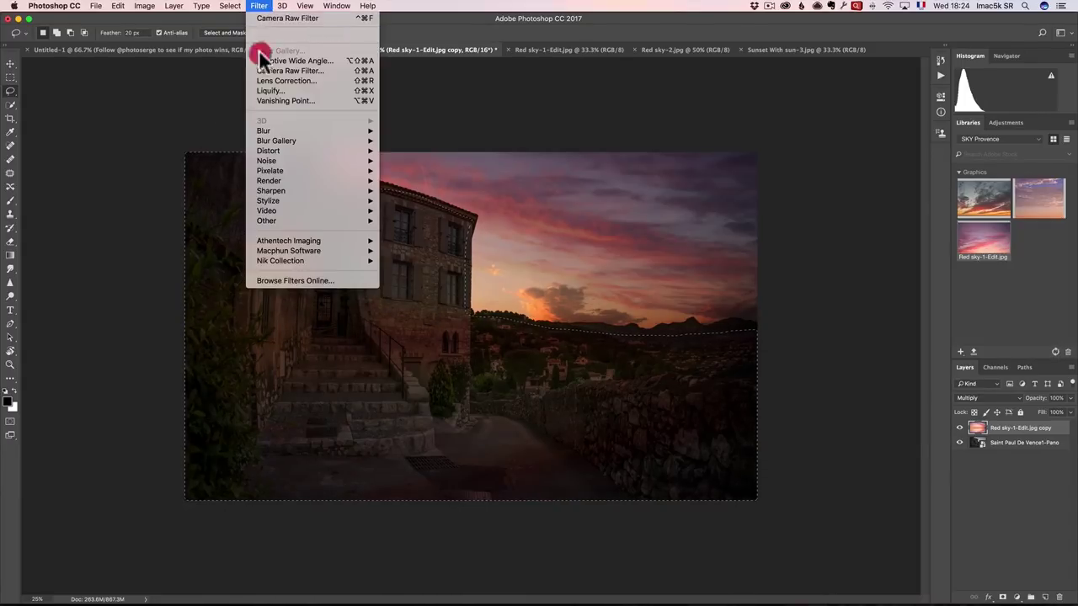
mouse_move(308, 131)
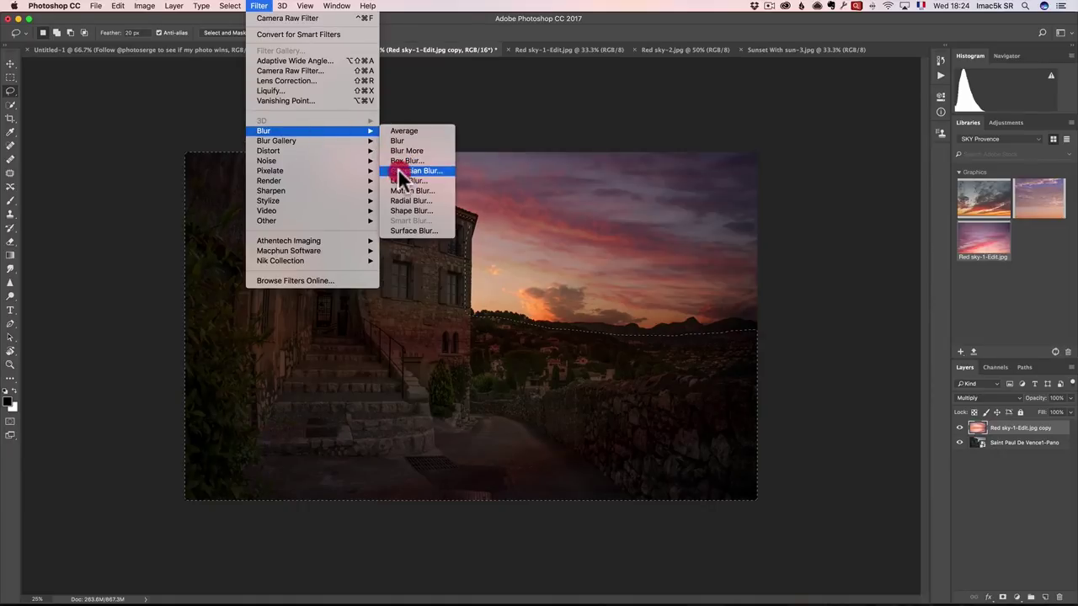
left_click(401, 172)
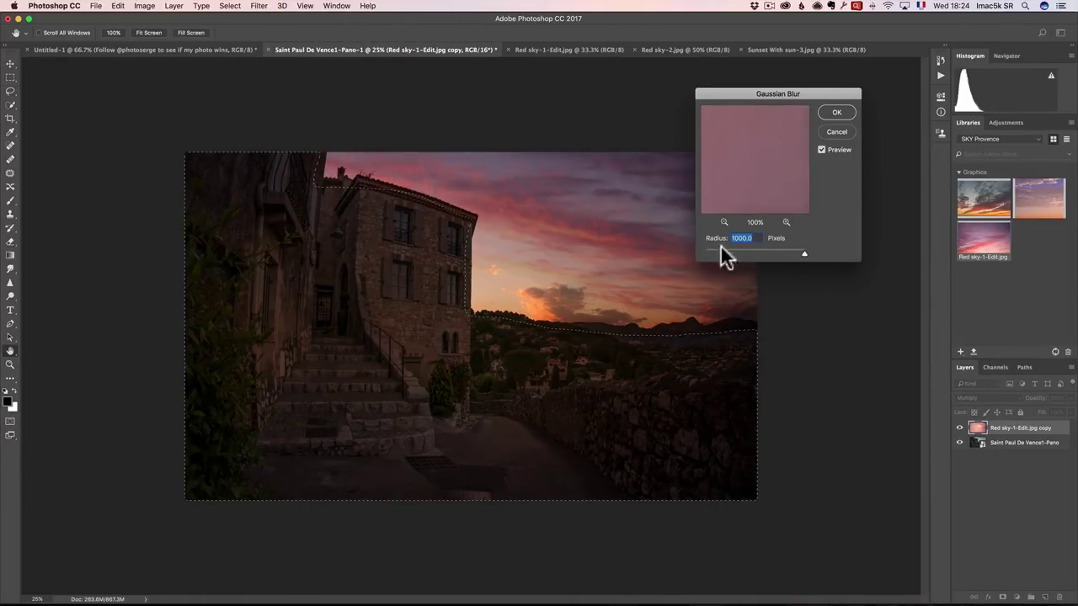
left_click_drag(797, 253, 796, 252)
left_click(842, 111)
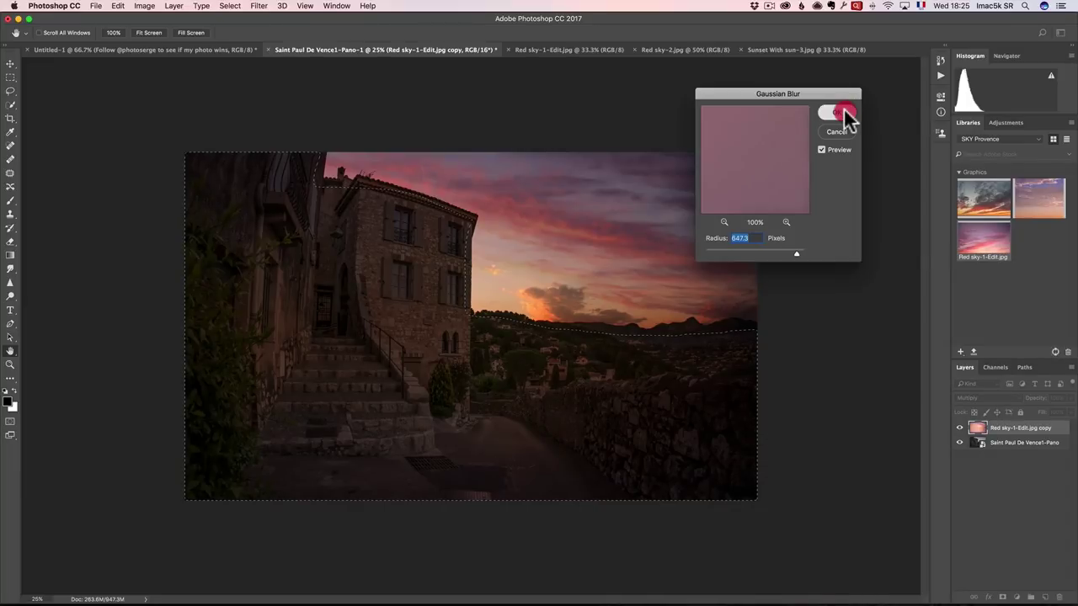
left_click(822, 149)
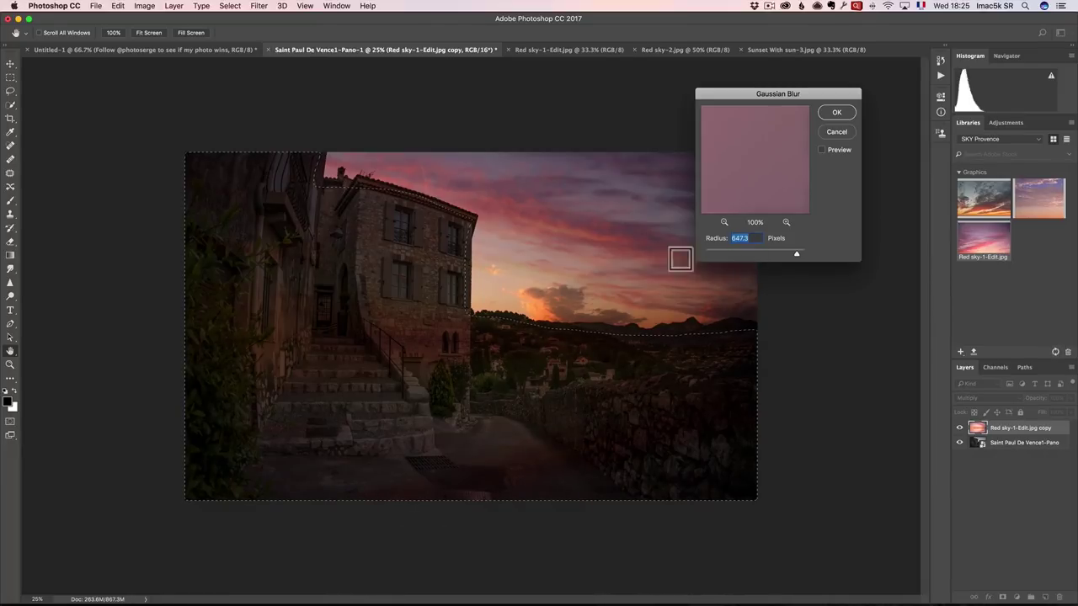
left_click(821, 151)
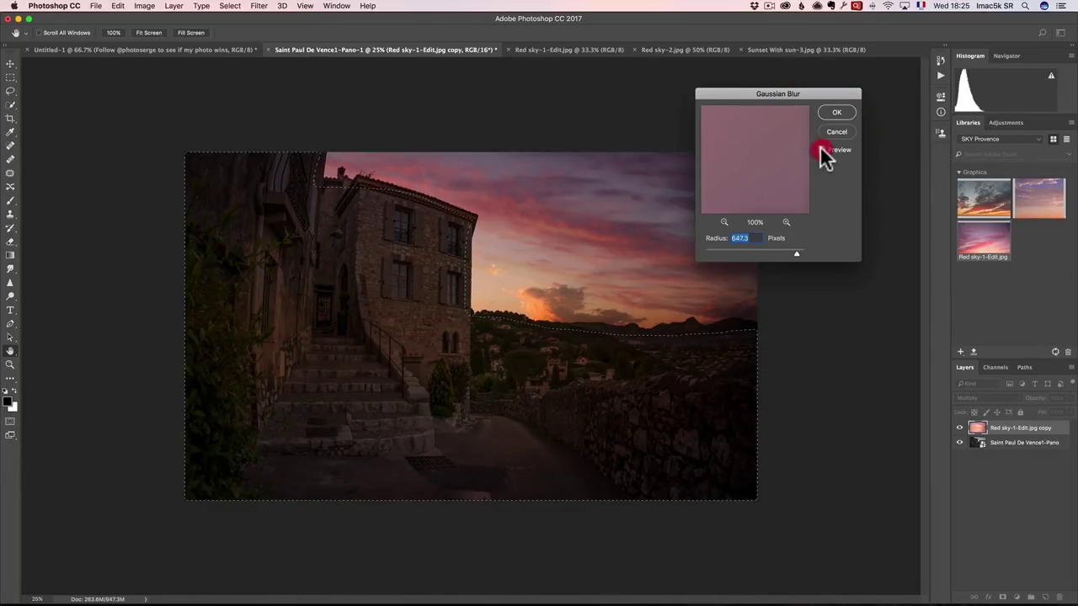
left_click(821, 150)
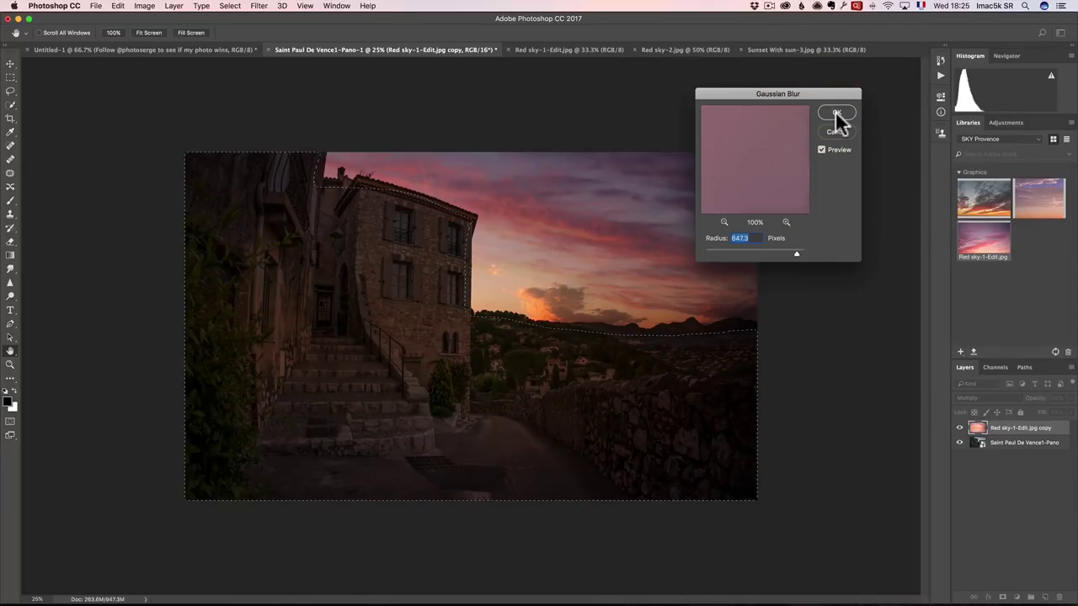
left_click(837, 113)
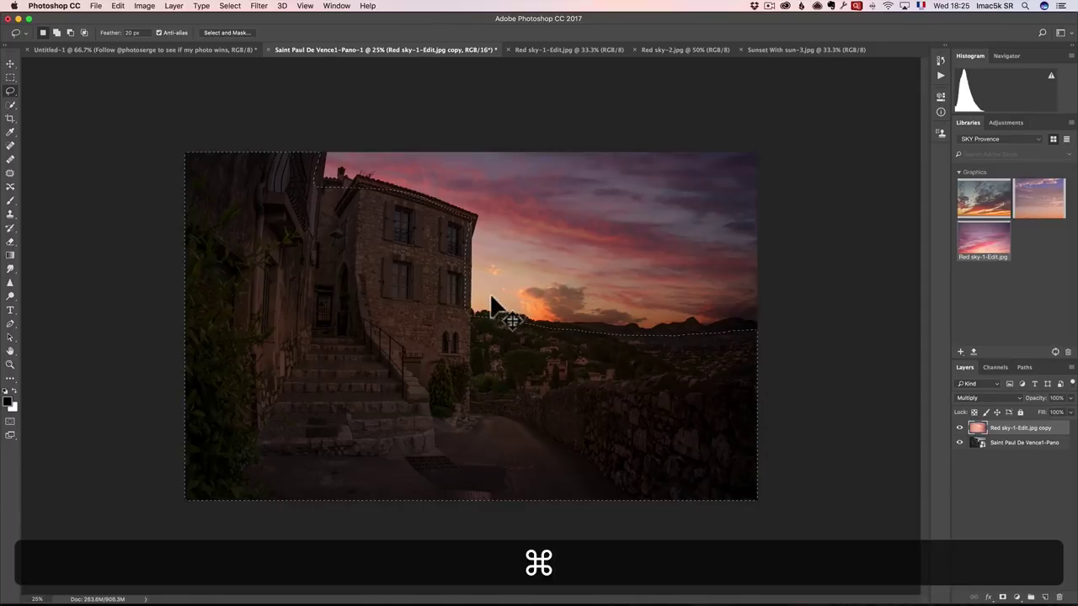
key("super+d")
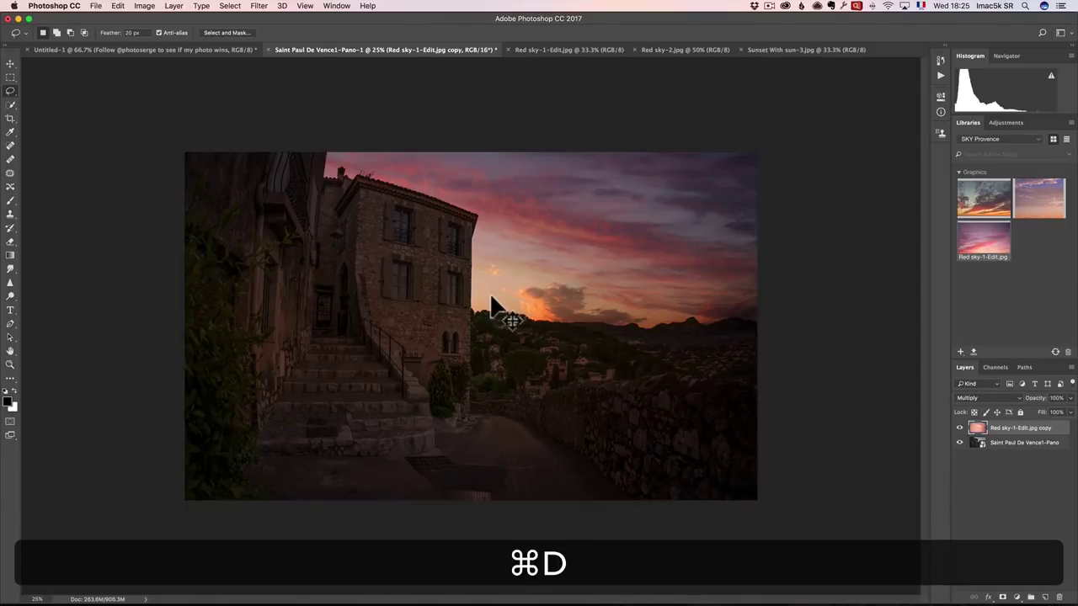
Inspect the blurred sky layer in Normal blend mode, return it to Multiply, and examine the blend over the building and stairs
left_click(975, 395)
left_click(972, 368)
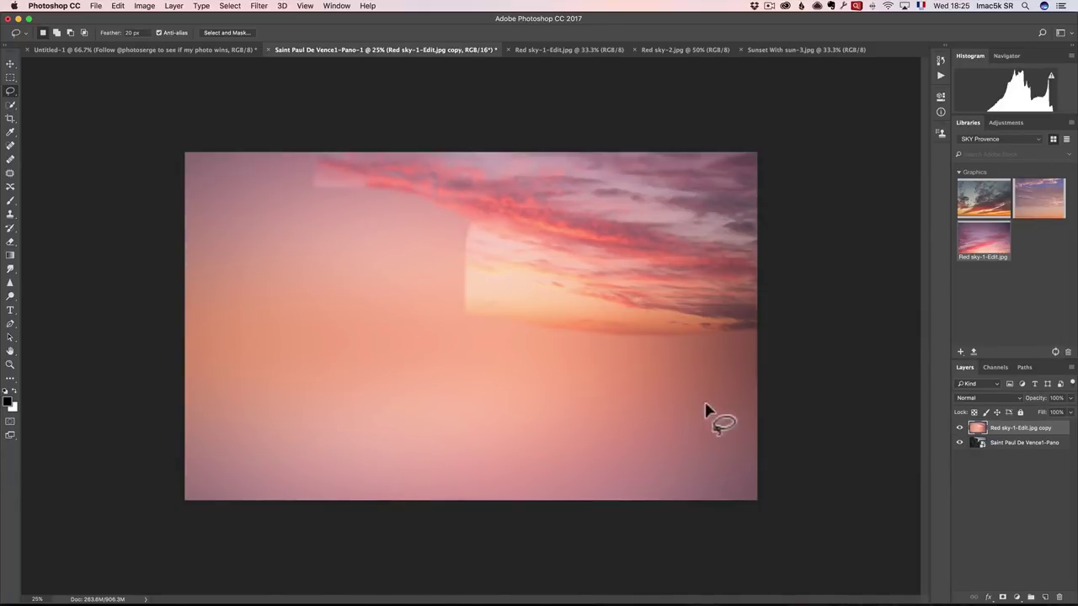
left_click(987, 398)
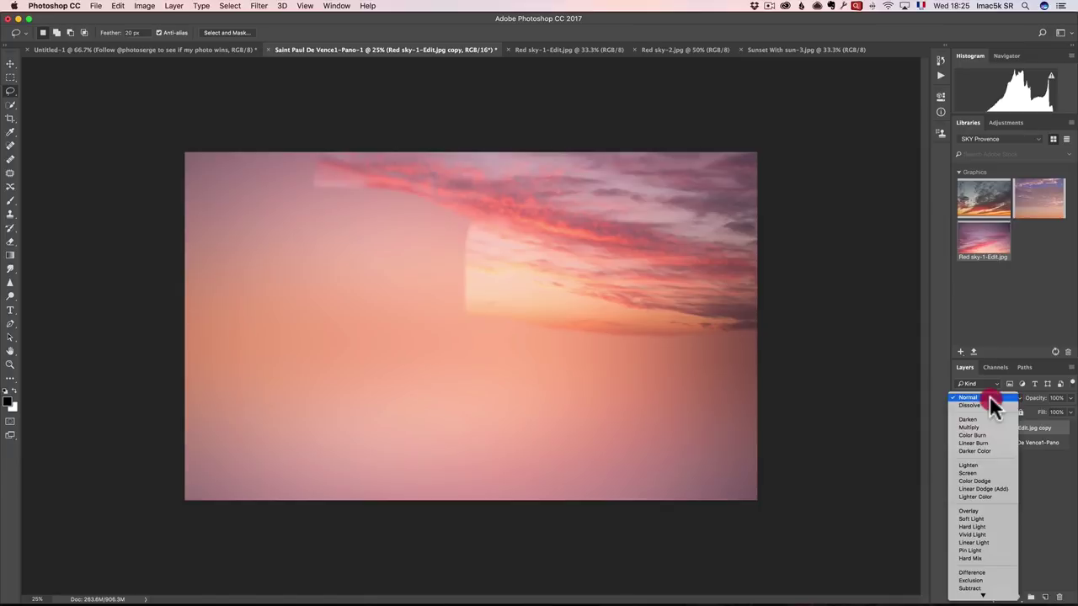
left_click(984, 426)
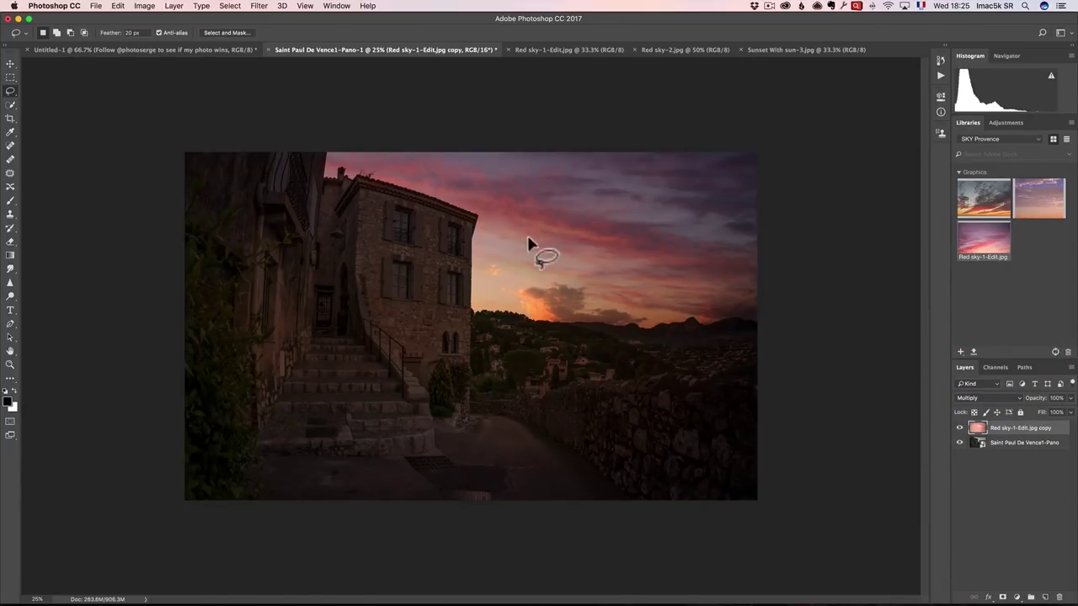
key("z")
left_click(337, 292)
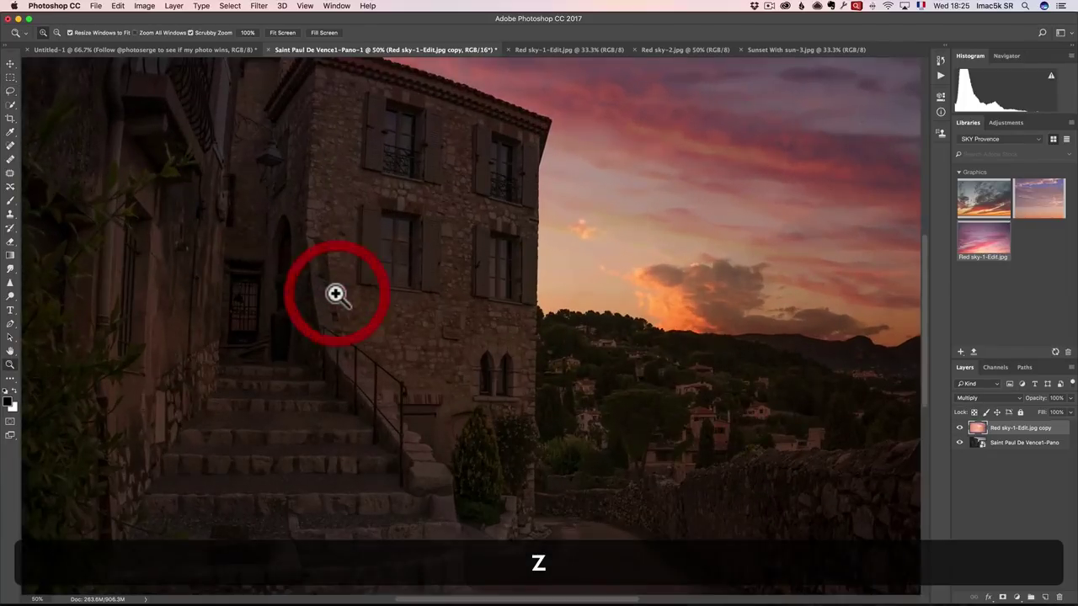
left_click(293, 275, "alt")
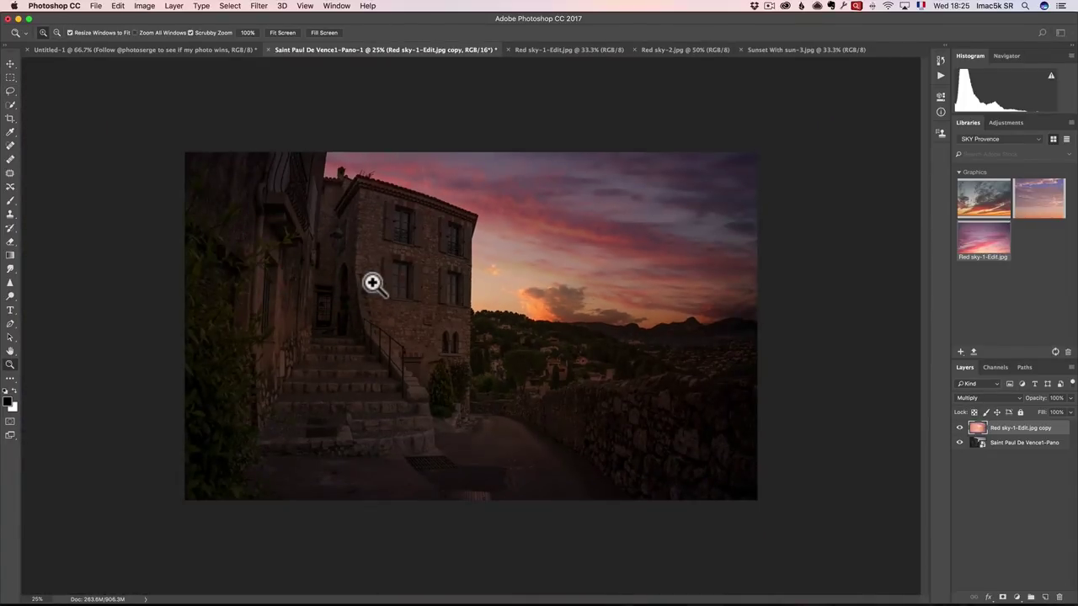
left_click(326, 314)
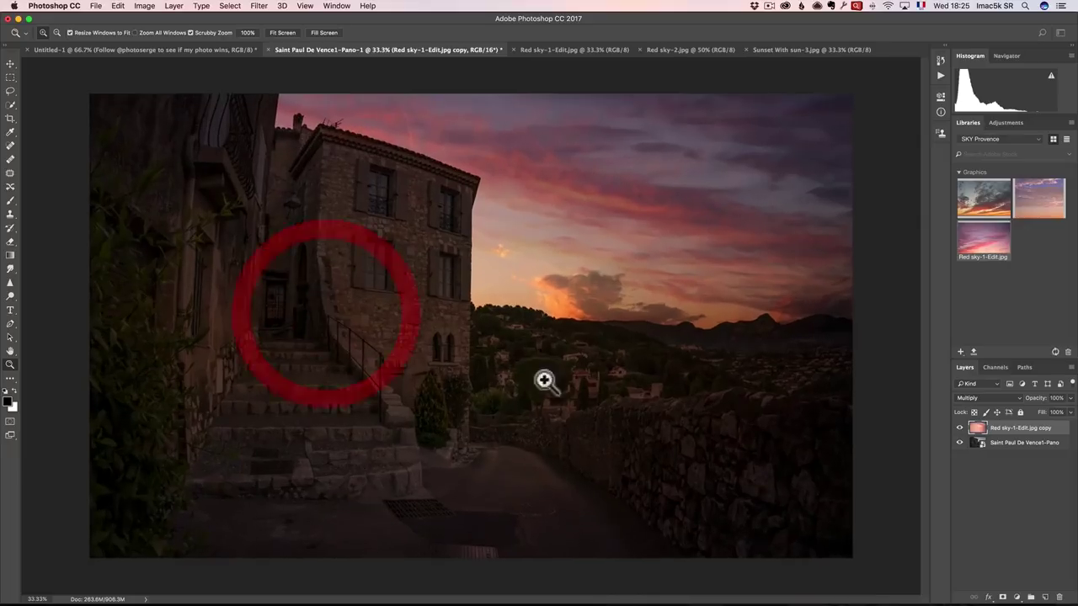
Edit the Saint Paul De Vence1-Pano smart object in Camera Raw, setting Contrast to +45 and Clarity to +30
left_click(1023, 442)
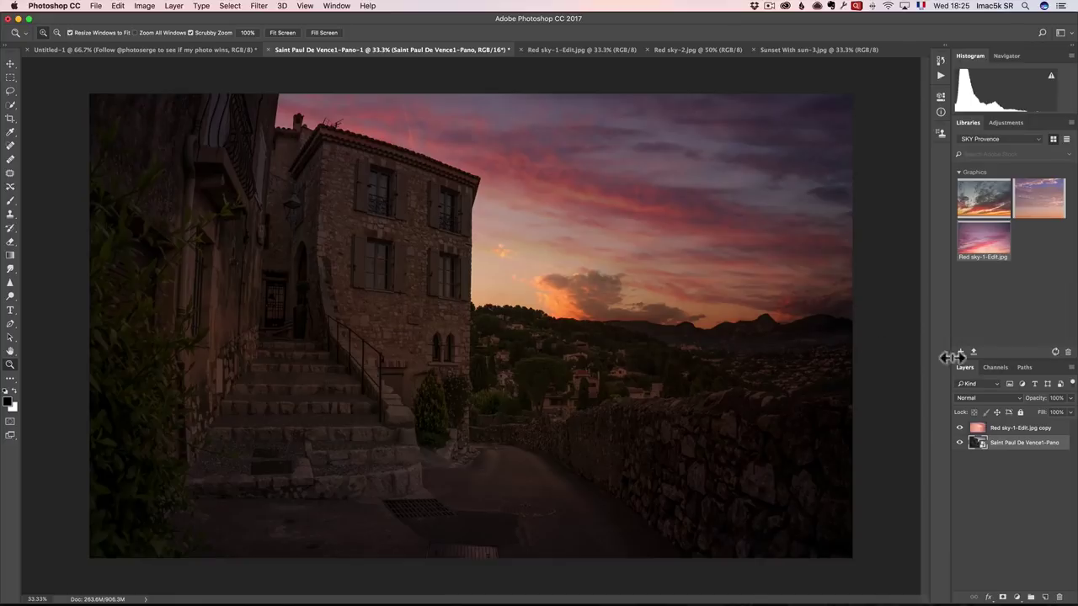
left_click(1001, 430)
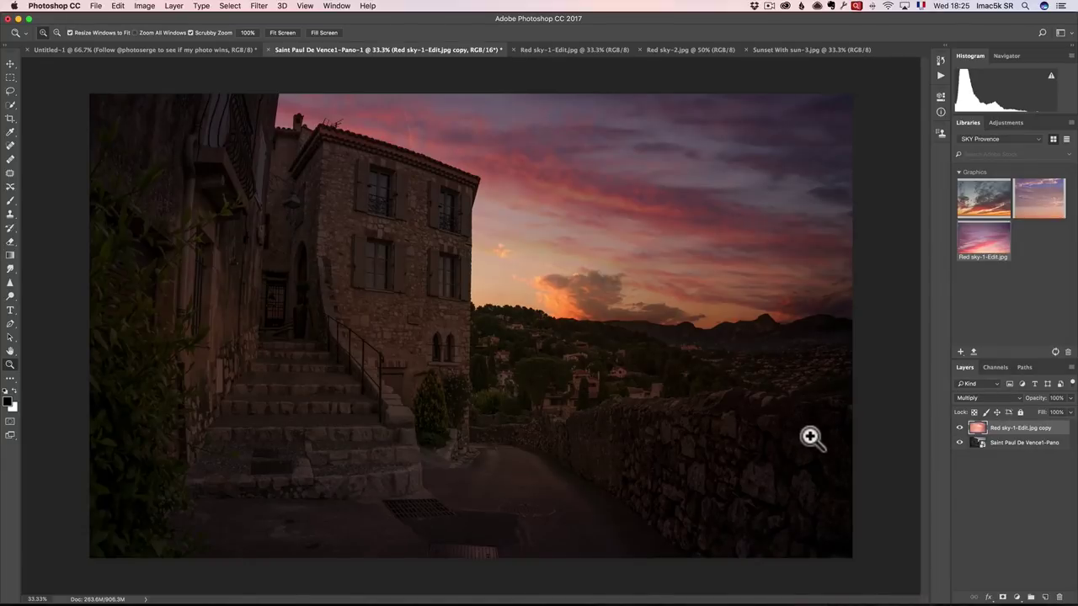
double_click(997, 443)
double_click(977, 442)
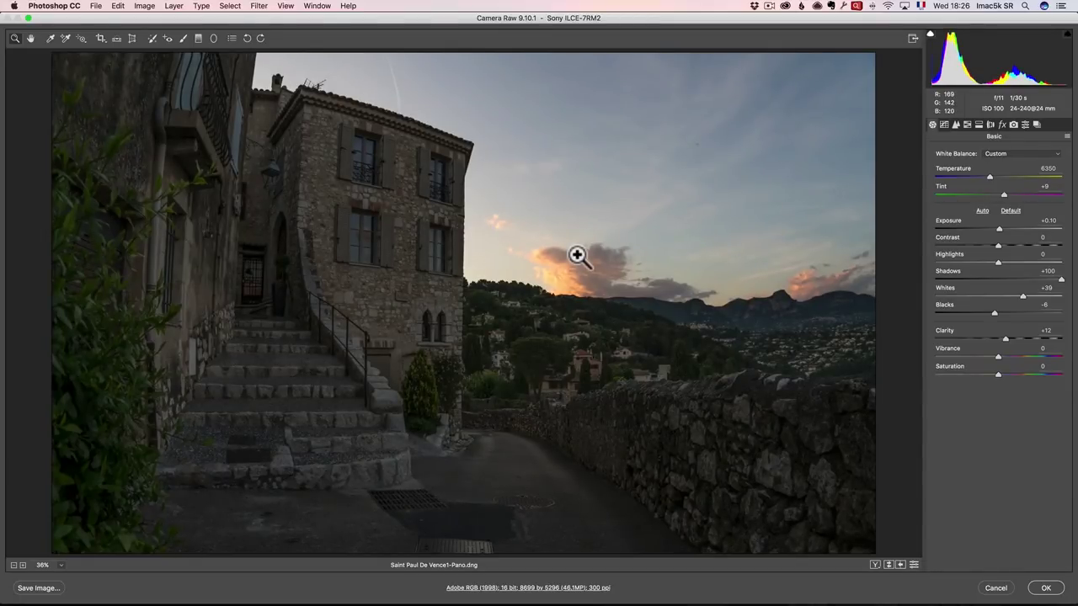
left_click(1018, 242)
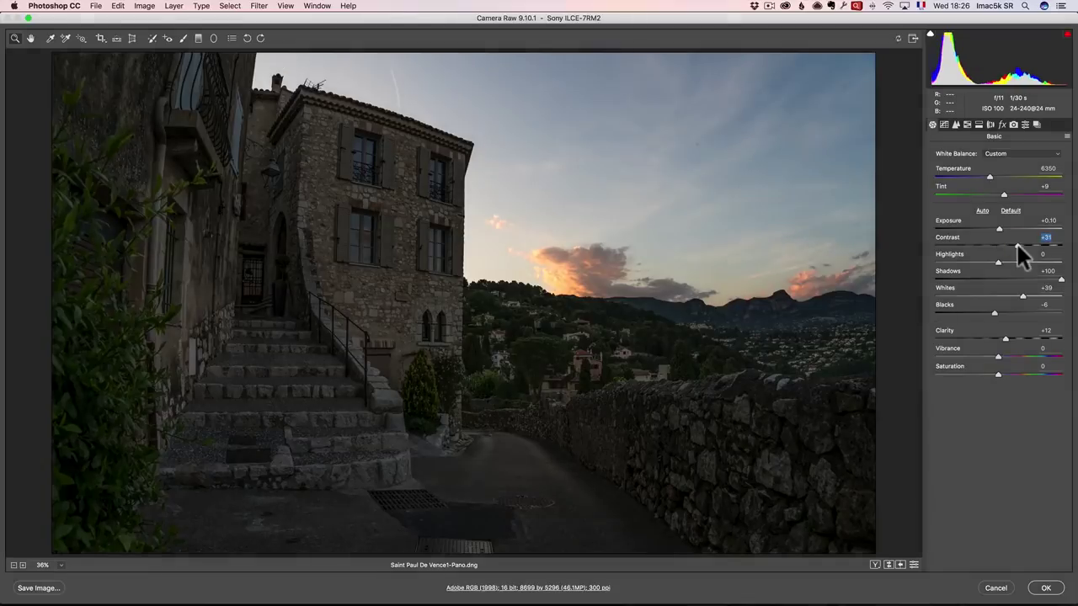
left_click(1026, 244)
left_click(1016, 336)
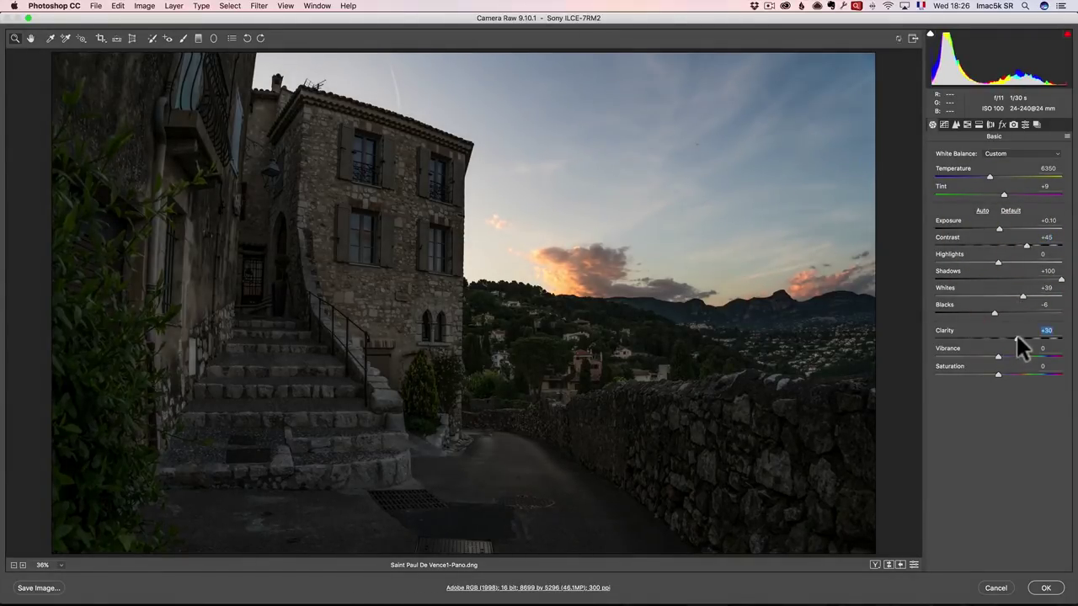
left_click(1048, 589)
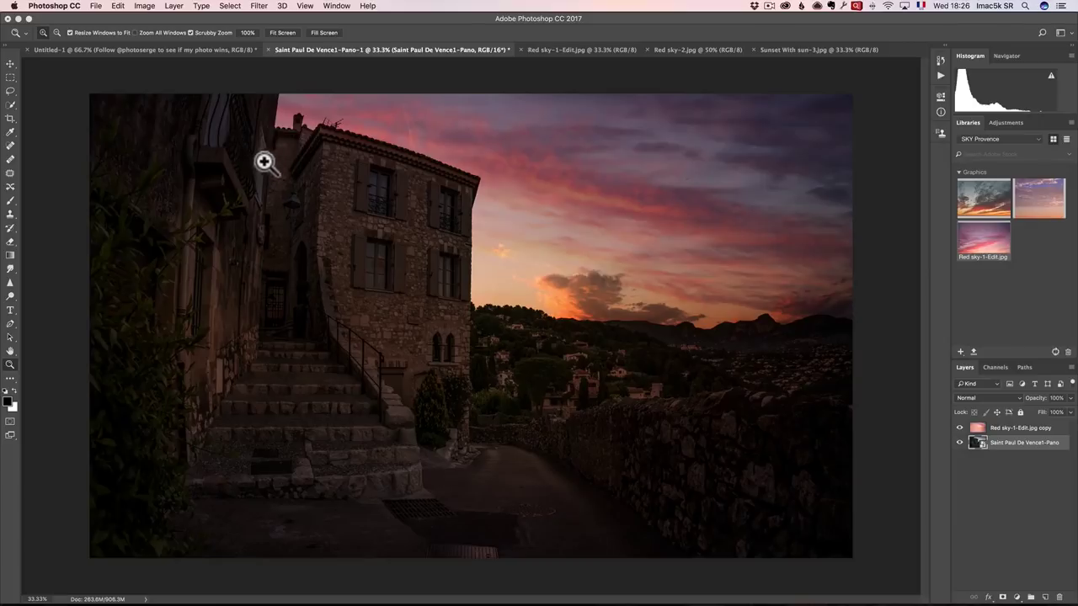
Stamp all visible layers into a new merged layer above the Red sky-1-Edit.jpg copy layer
left_click(1058, 429)
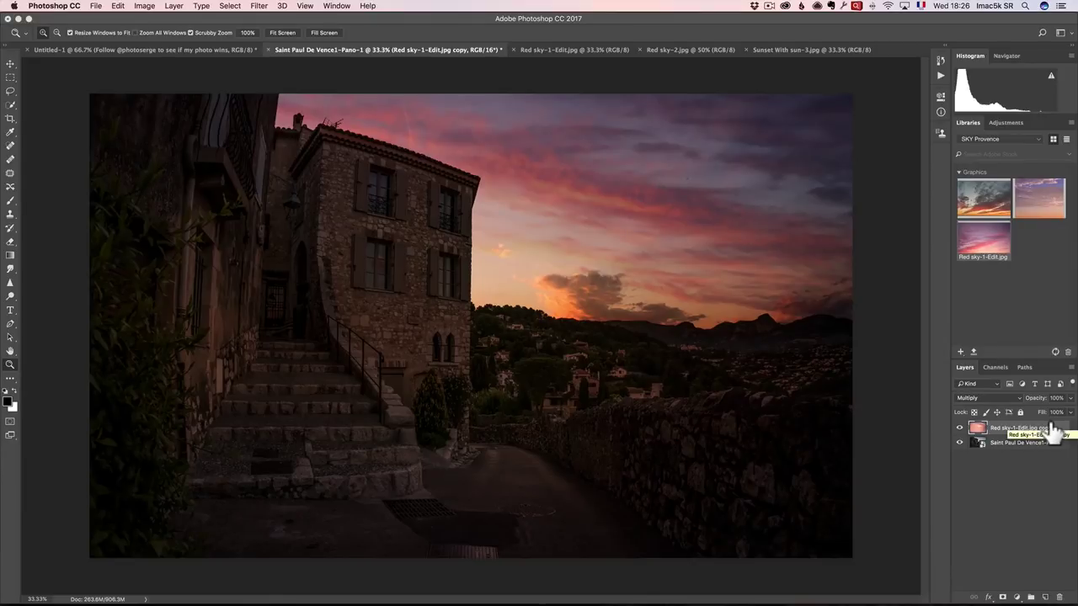
key("super")
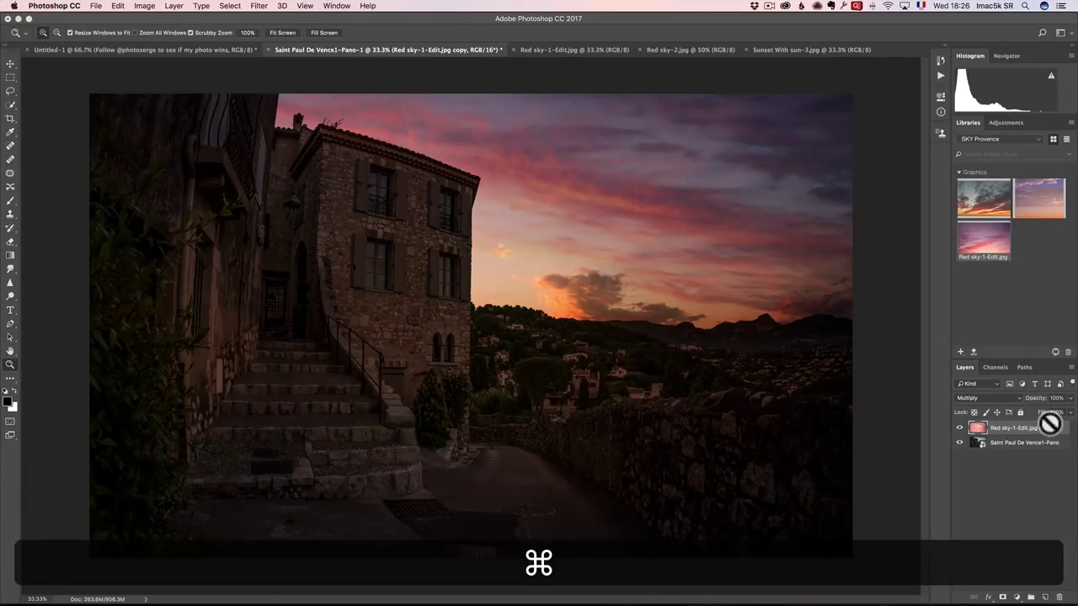
key("alt")
key("shift")
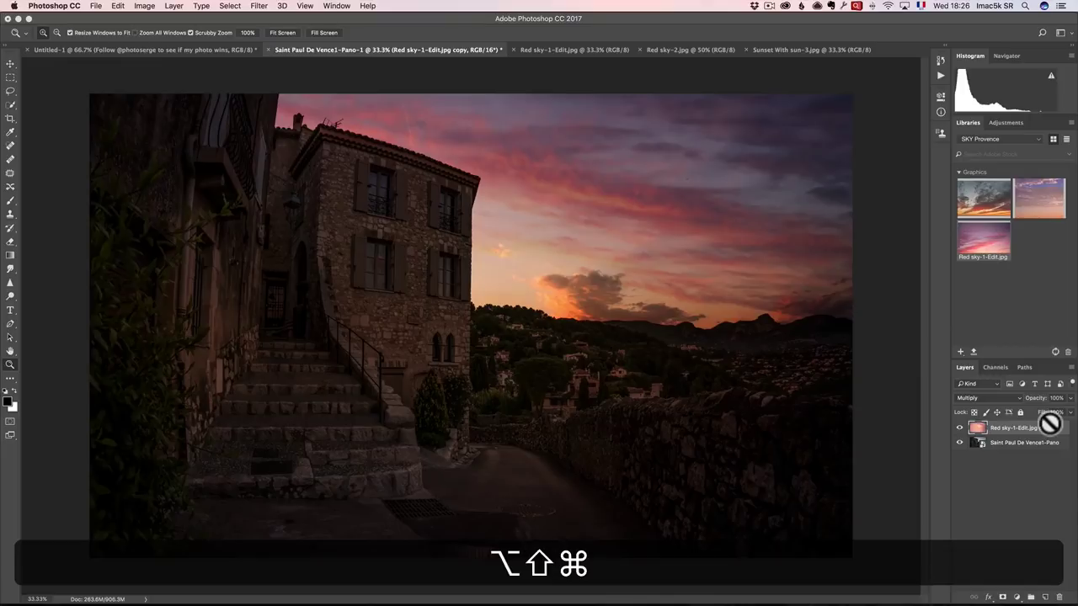
key("super+alt+shift+e")
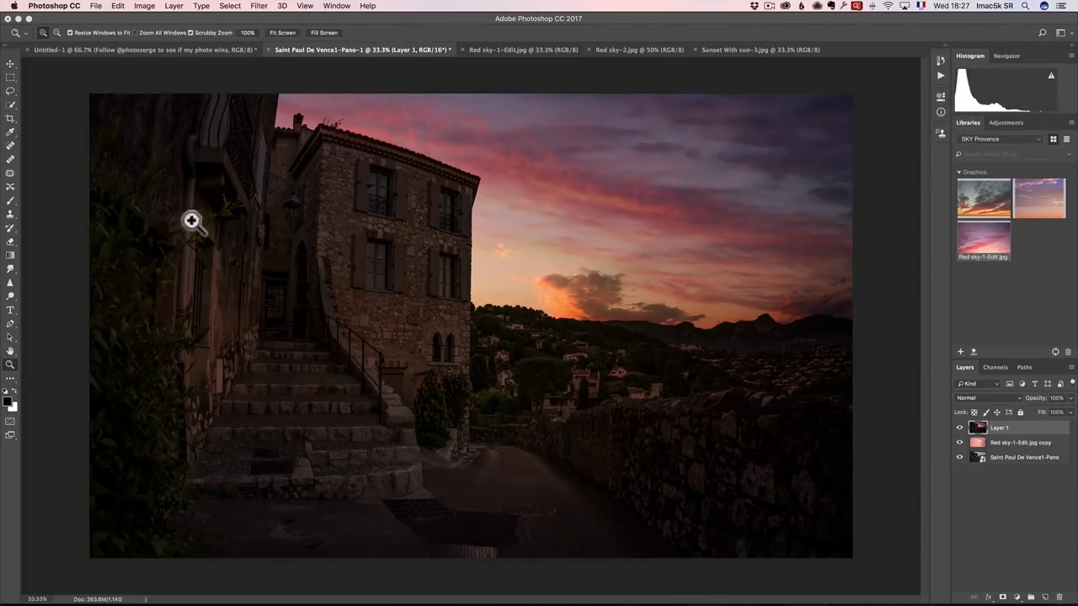
Start the Adaptive Wide Angle filter on the merged layer and add a vertical constraint along the foreground building's wall beside the balcony
left_click(258, 6)
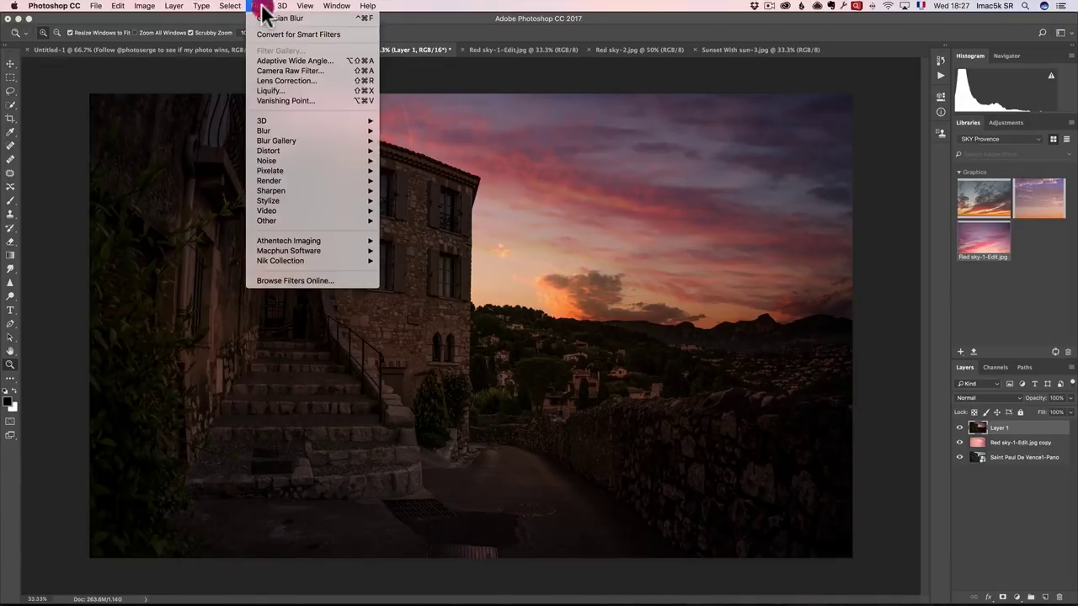
left_click(309, 61)
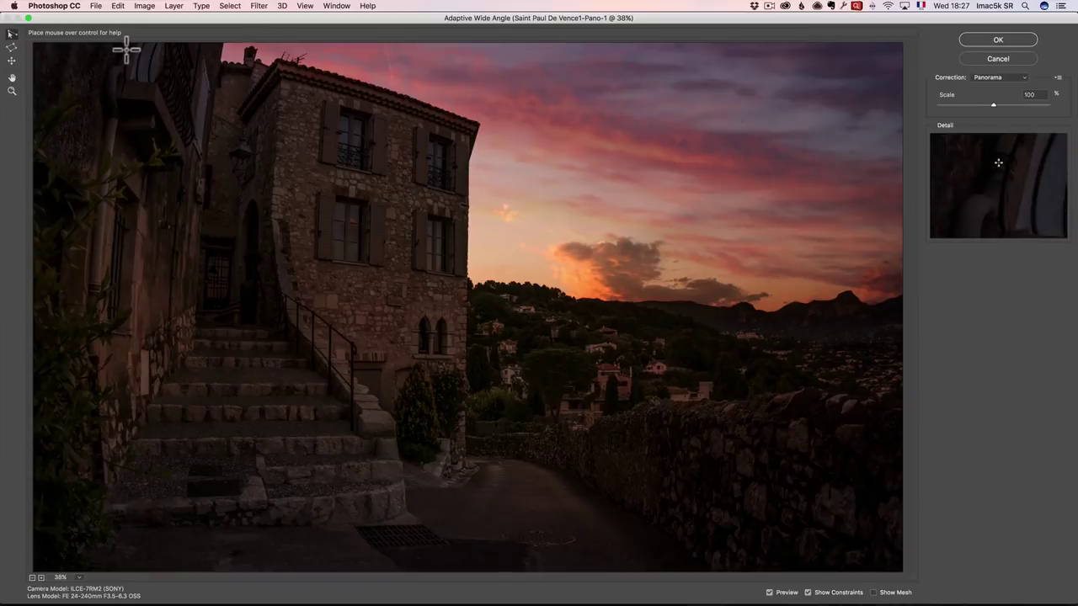
left_click(126, 49)
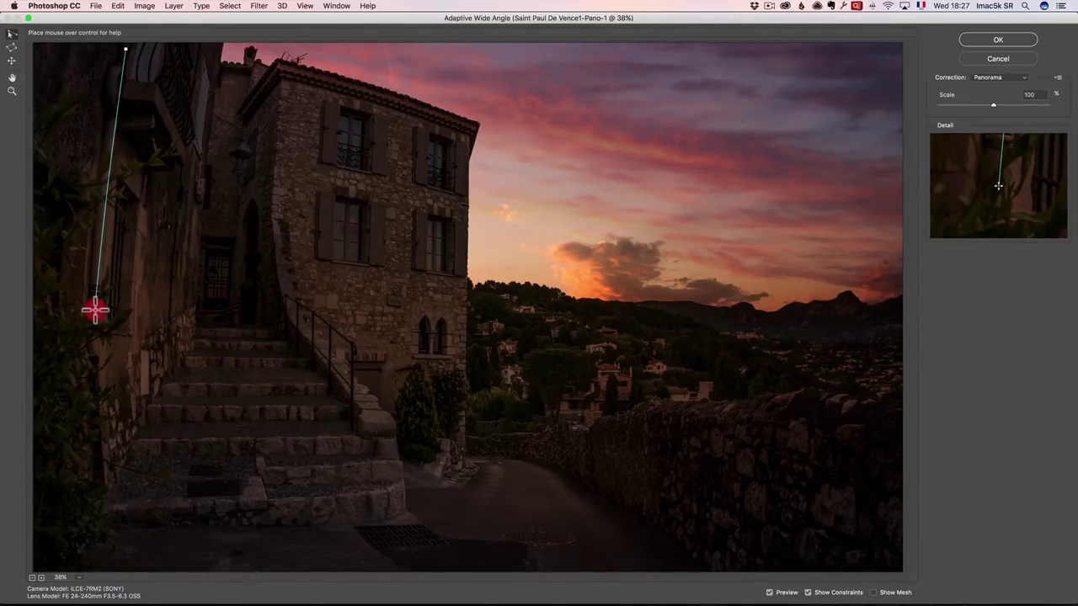
key("shift")
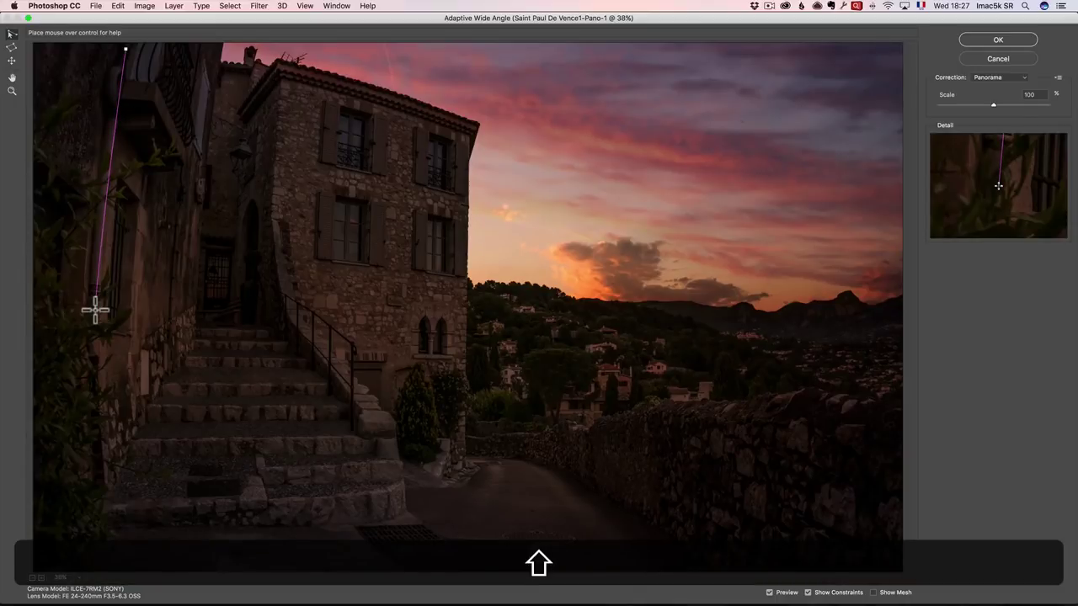
left_click(97, 308)
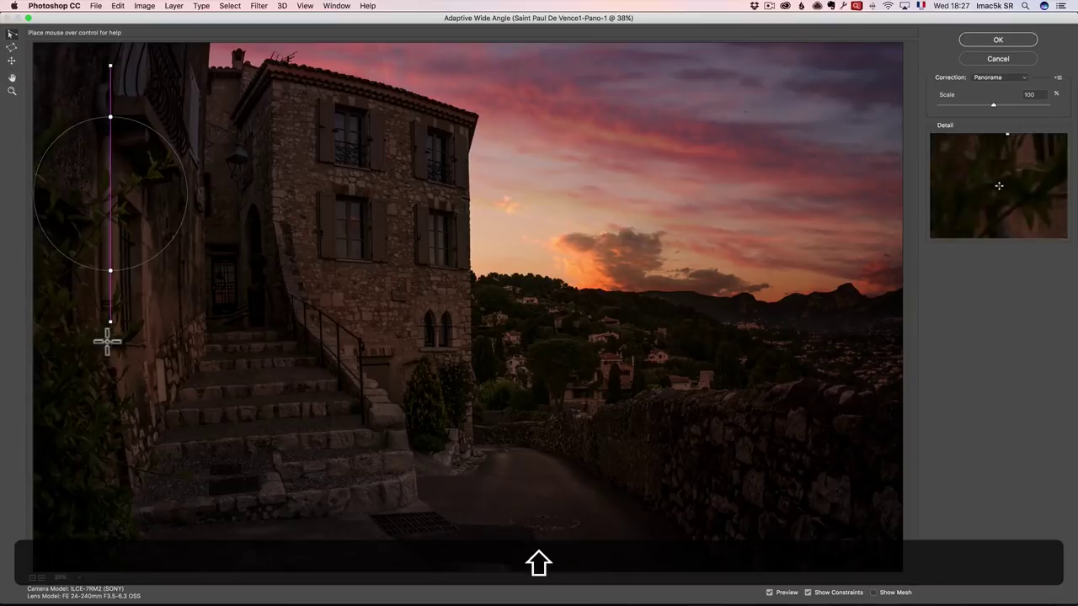
Add vertical constraints along the foreground building's inner edge and the stone house's outer corner, apply the correction, and compare before and after
left_click(204, 100)
key("shift")
left_click(206, 343)
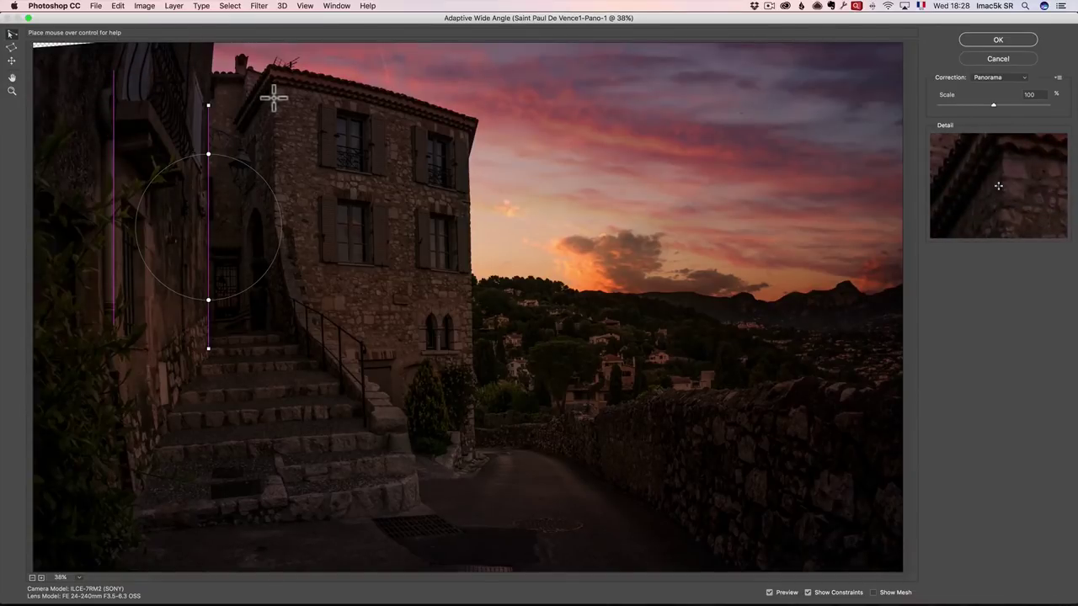
left_click(468, 171)
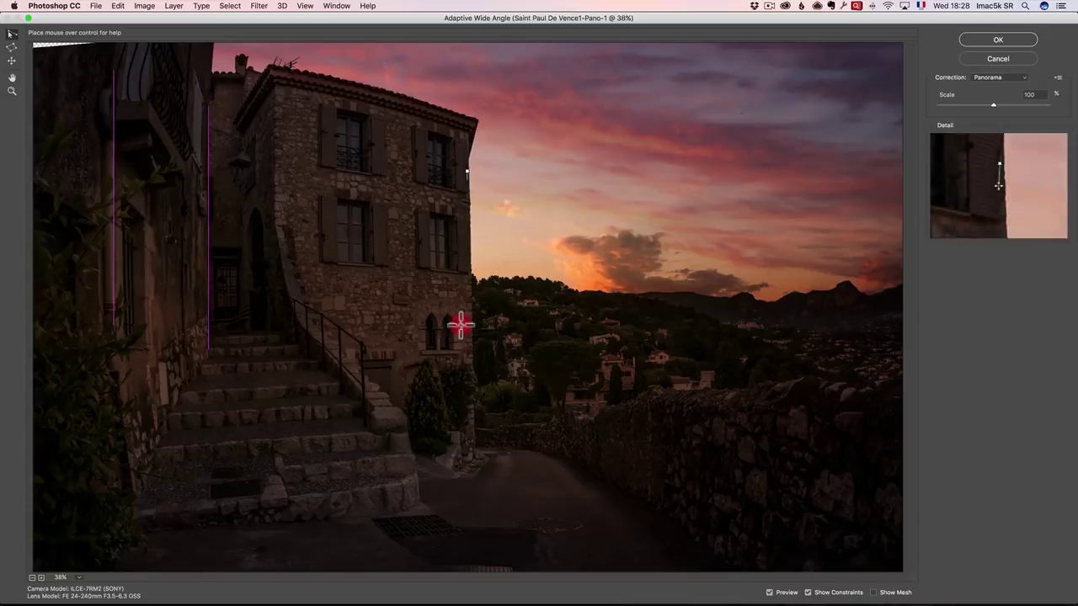
left_click(476, 474, "shift")
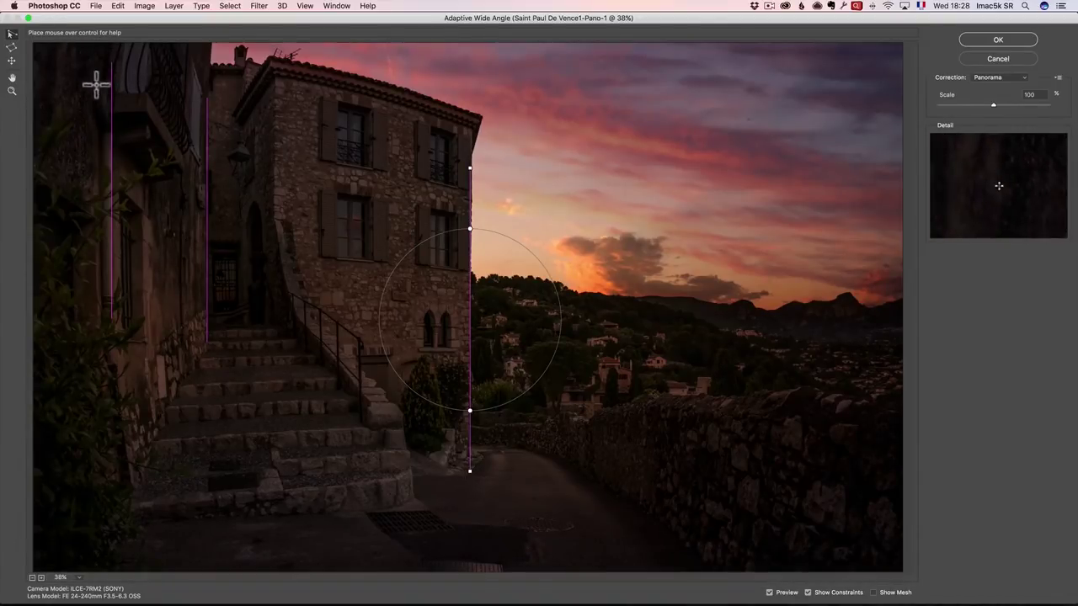
left_click(999, 39)
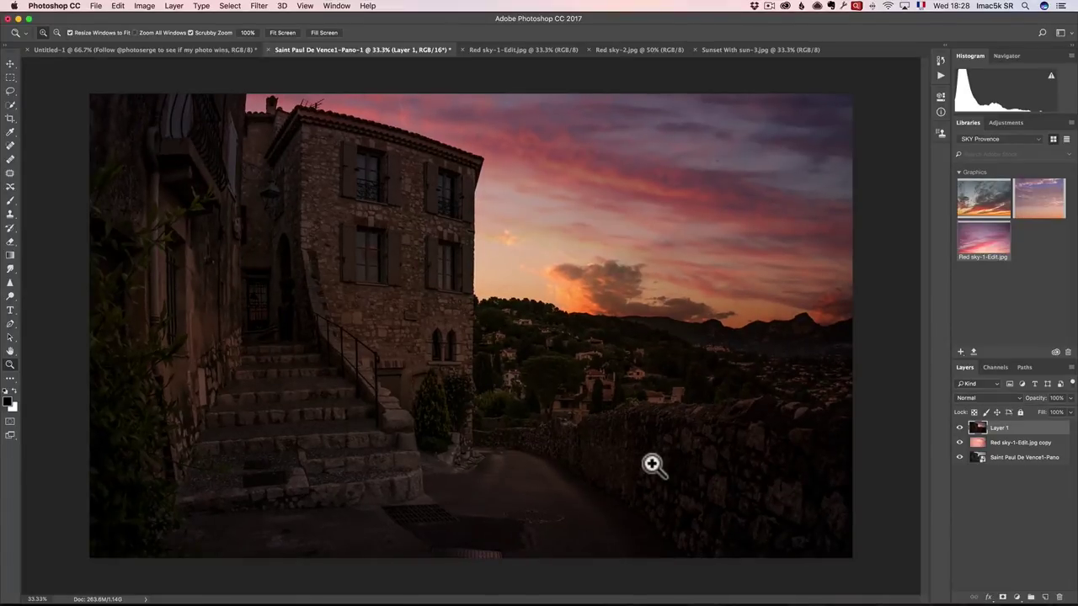
key("super+z")
key("super+z")
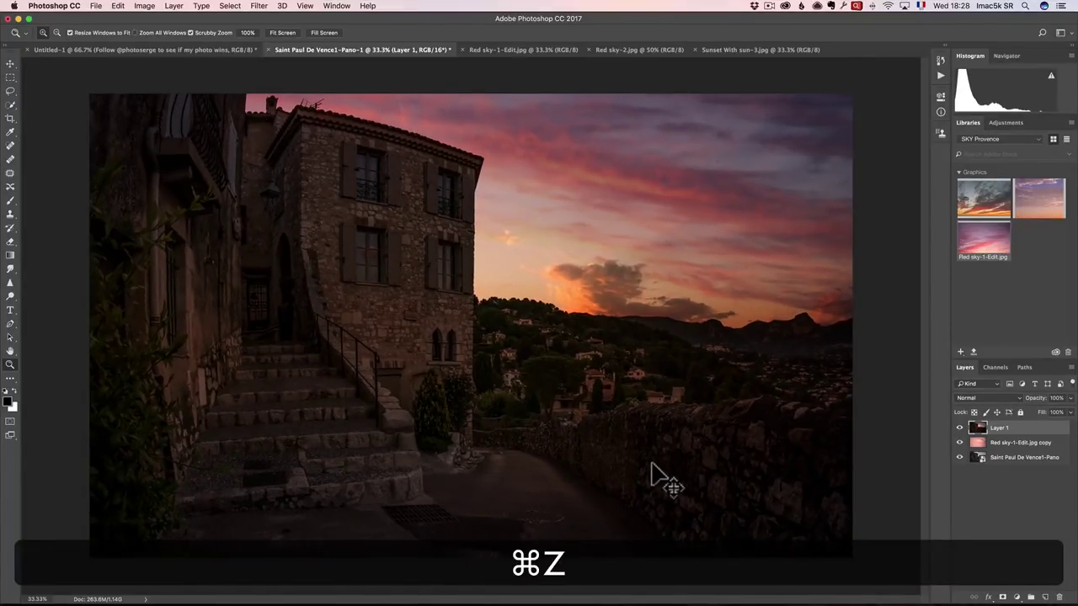
Compare the merged layer without and with the wide-angle correction, and open Layer 1 in the Camera Raw Filter
key("super+z")
key("super+z")
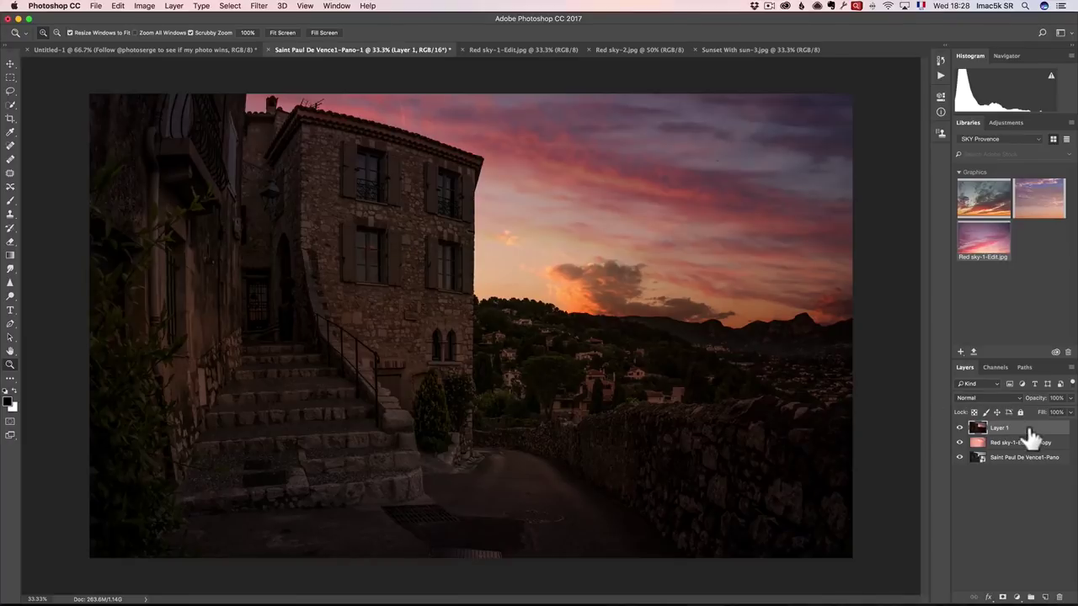
left_click(256, 7)
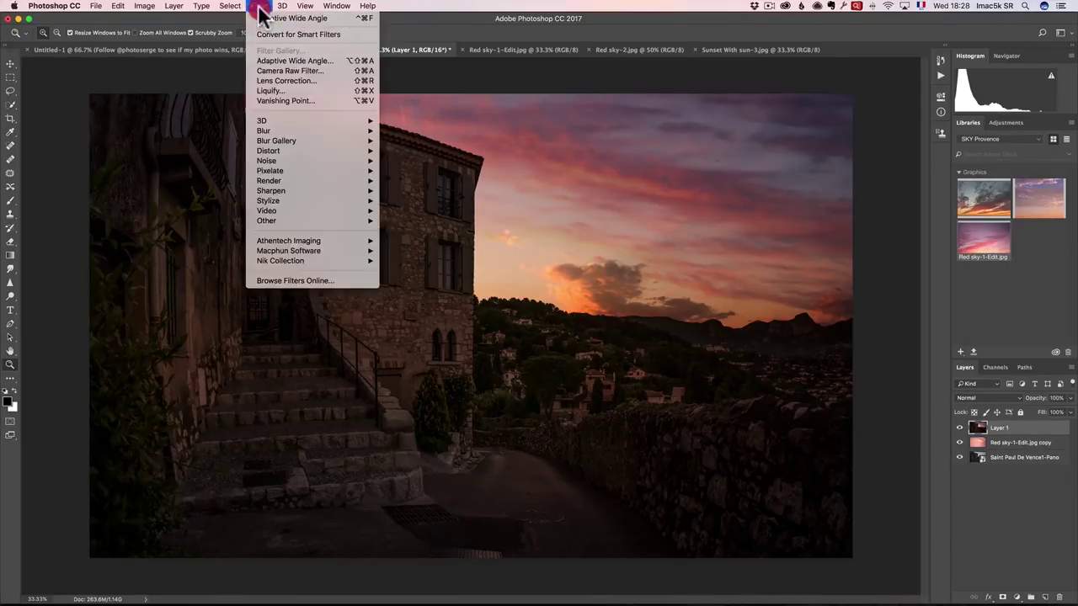
left_click(258, 72)
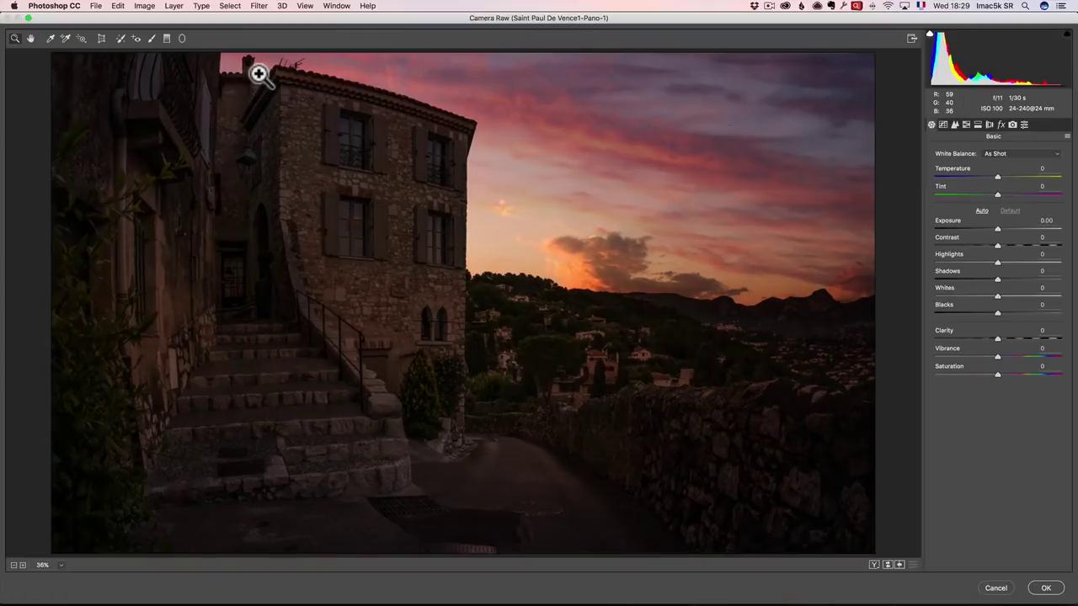
Add a small radial filter over the wall lantern with Exposure +4.00 and Temperature +78
left_click(24, 566)
left_click_drag(180, 192, 192, 257)
left_click(251, 403)
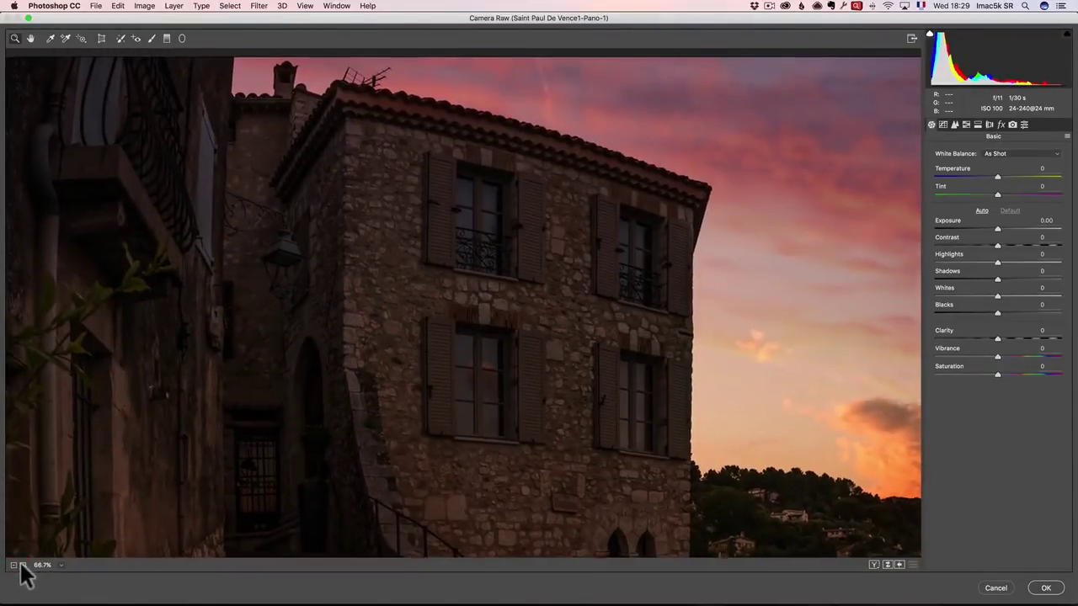
left_click(23, 566)
left_click_drag(180, 349, 269, 344)
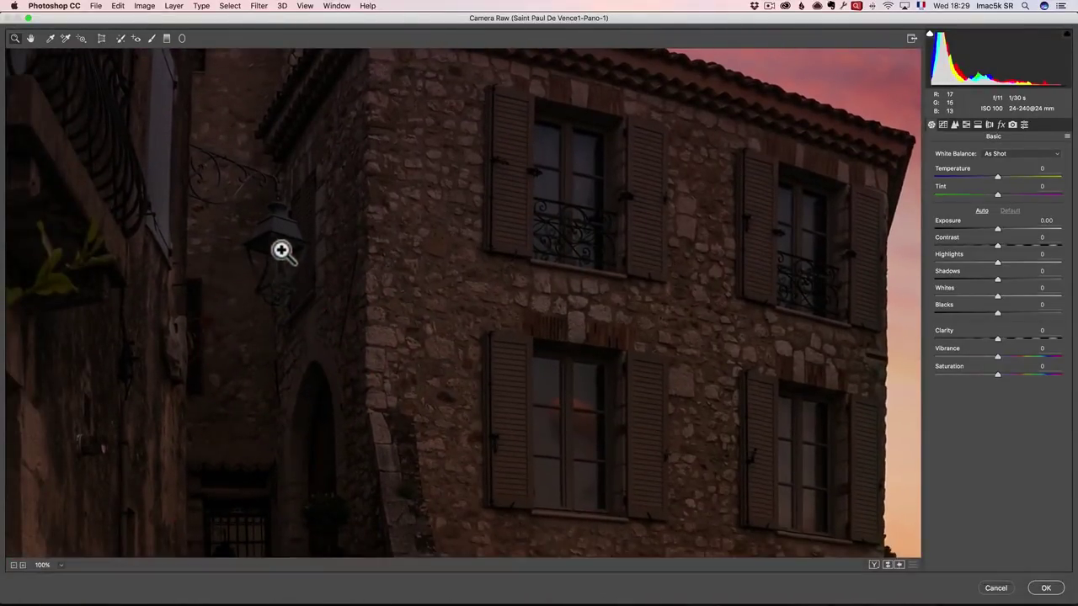
left_click(182, 39)
mouse_move(279, 251)
left_mouse_down()
mouse_move(288, 258)
mouse_move(279, 243)
mouse_move(279, 258)
left_mouse_up()
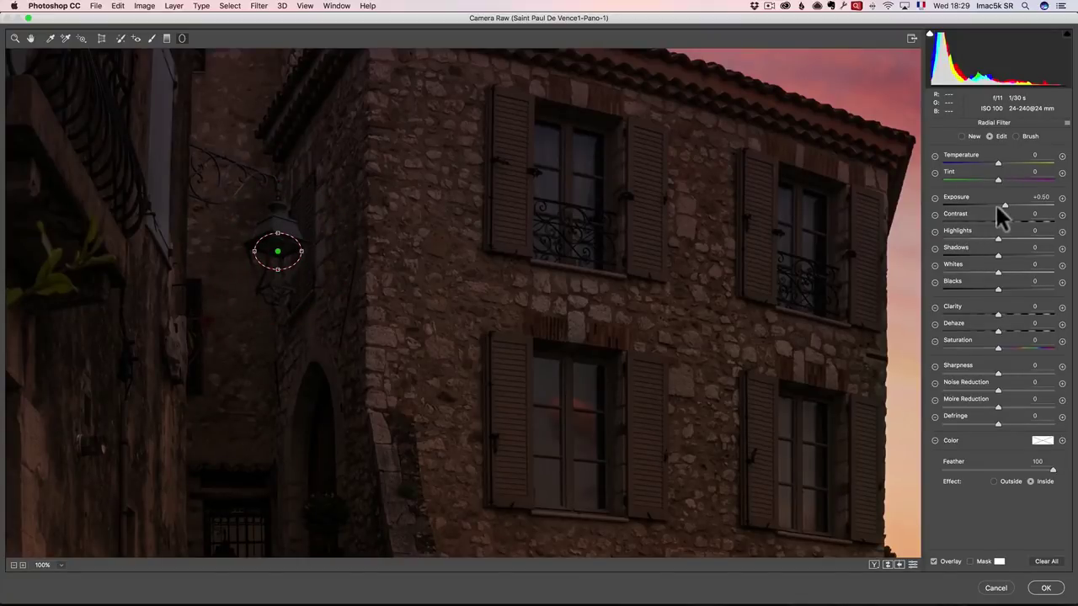
left_click_drag(1009, 214, 1055, 206)
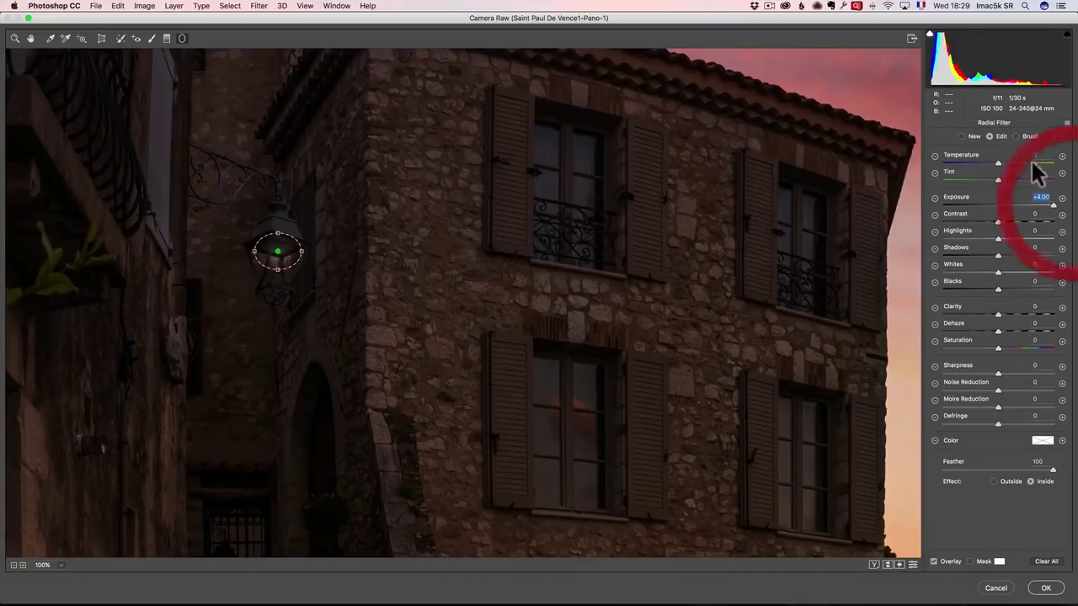
left_click_drag(996, 160, 1039, 167)
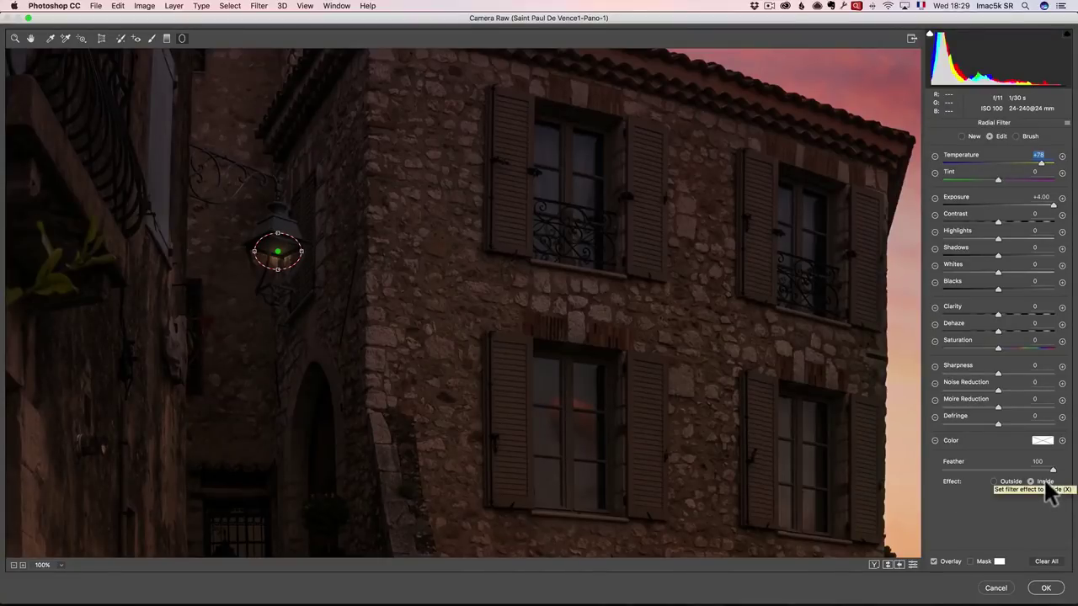
Shift the radial filter slightly up on the lantern and duplicate it twice in place
left_click_drag(277, 251, 278, 247)
right_click(278, 247)
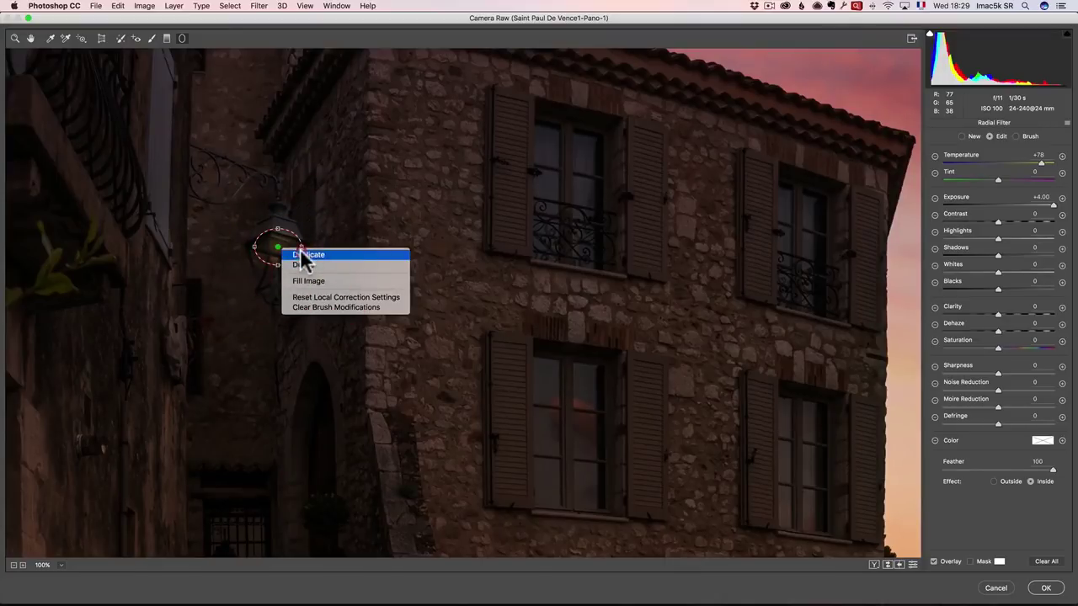
left_click(300, 250)
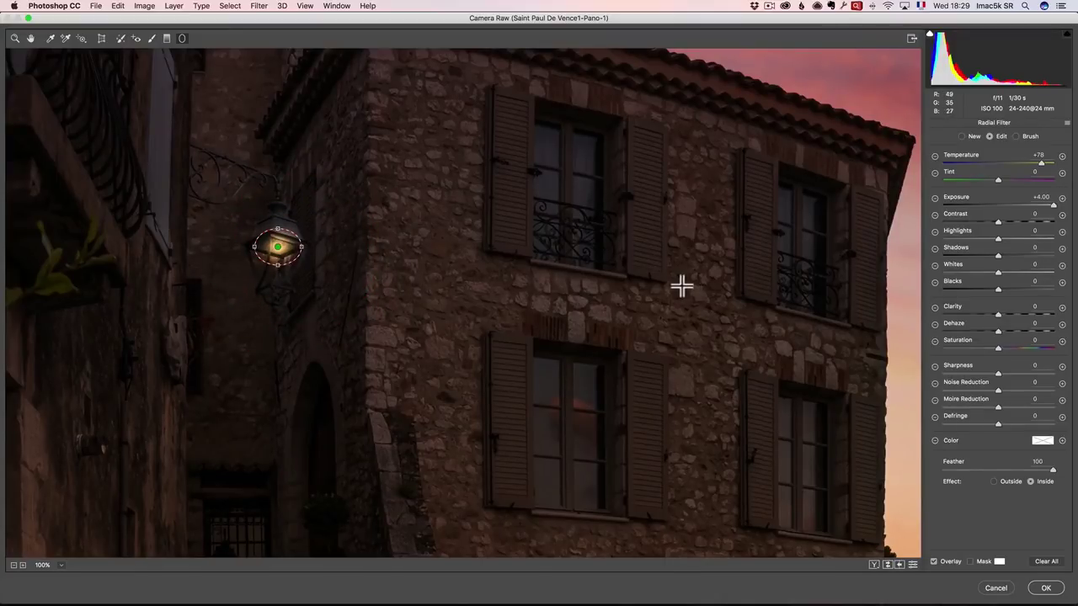
right_click(282, 247)
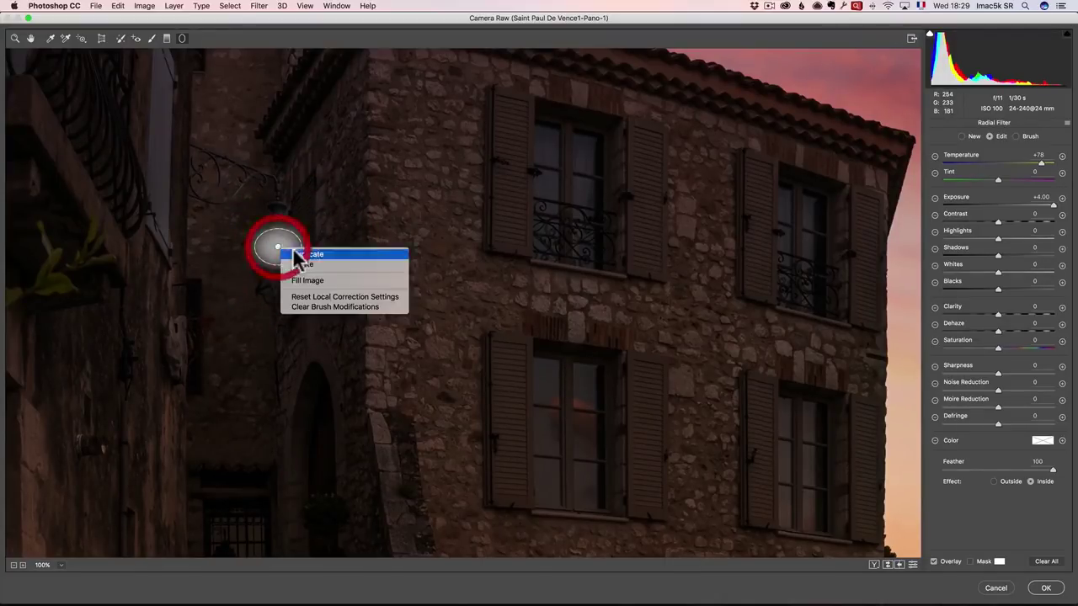
left_click(296, 250)
Enlarge the newest lantern filter copy into a wide circle reaching the surrounding walls and set its Exposure to +0.65
left_click_drag(277, 226, 269, 181)
left_click_drag(250, 243, 145, 246)
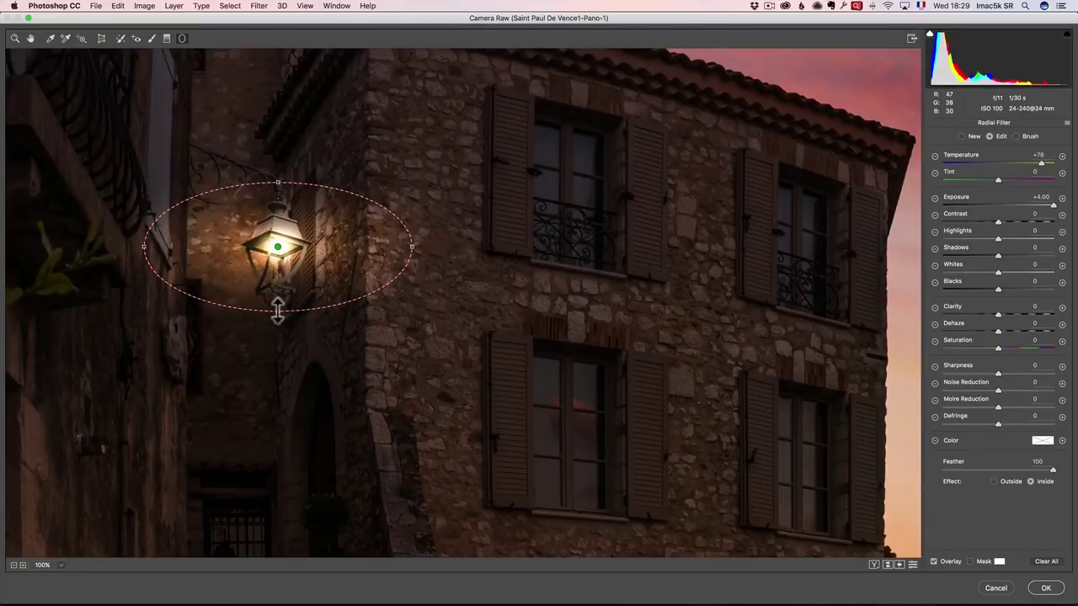
left_click_drag(278, 310, 279, 380)
left_click_drag(276, 249, 278, 260)
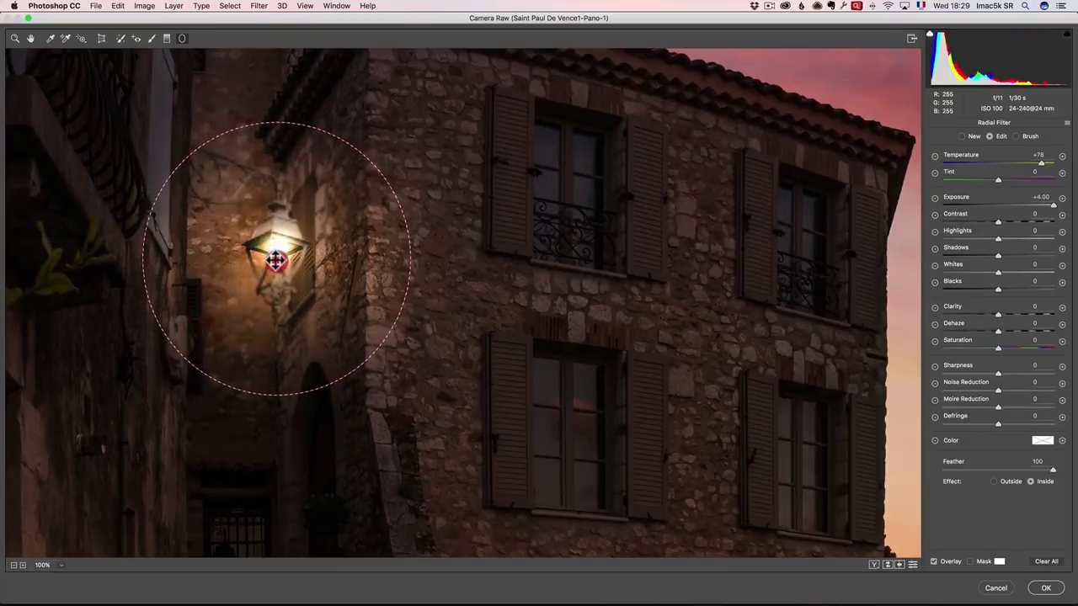
left_click_drag(1052, 204, 1009, 207)
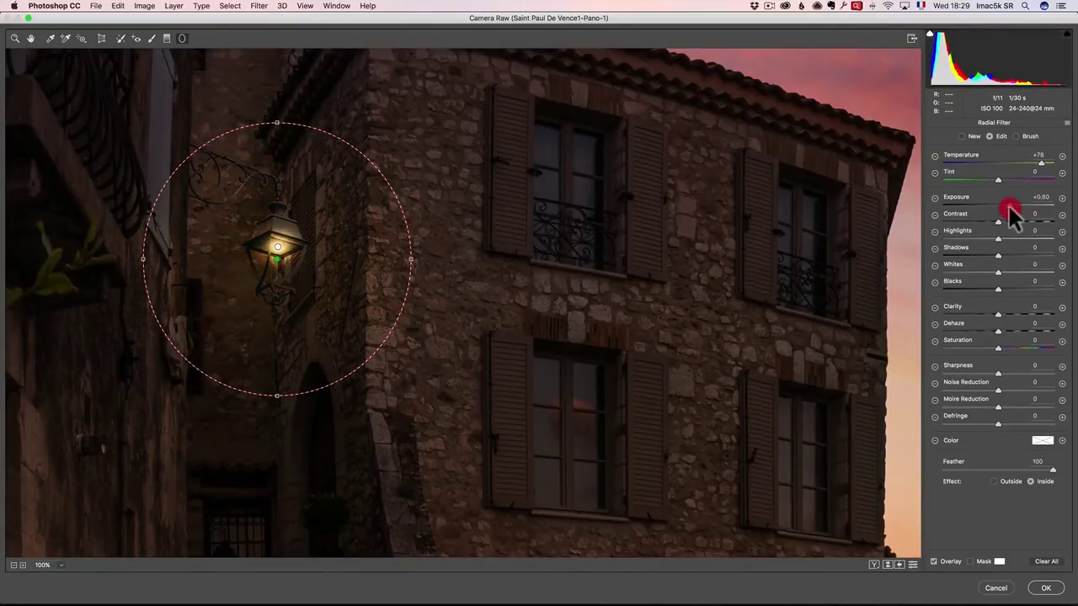
left_click_drag(1007, 206, 1006, 207)
Stretch the wide glow filter into a tall ellipse from the rooftop to the upper stairs and set its Exposure to +1.40
left_click(60, 565)
left_click(100, 577)
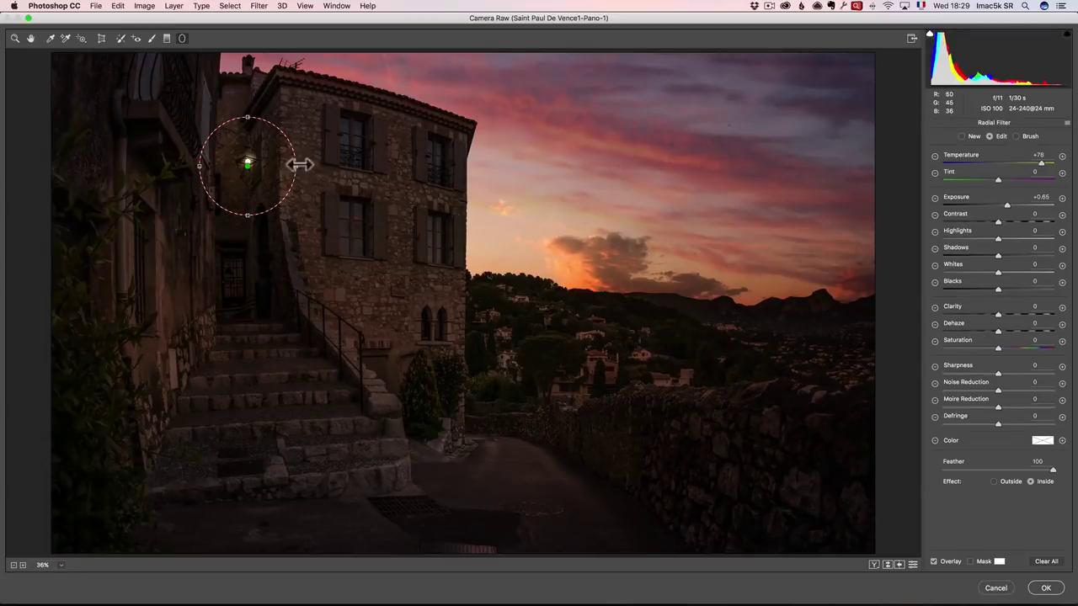
left_click(950, 562)
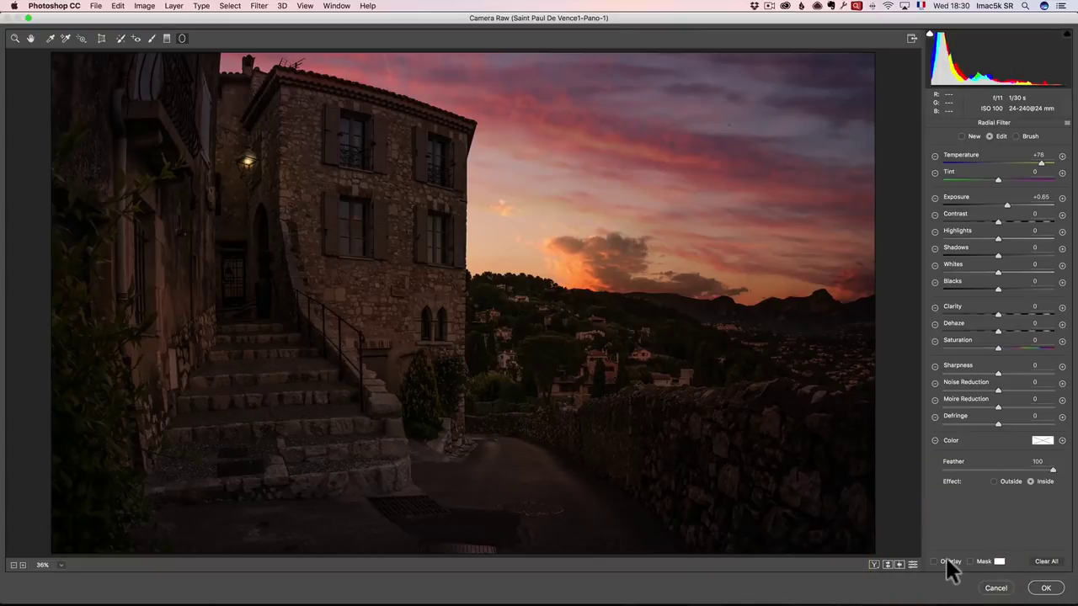
left_click(950, 562)
left_click(946, 561)
left_click(946, 560)
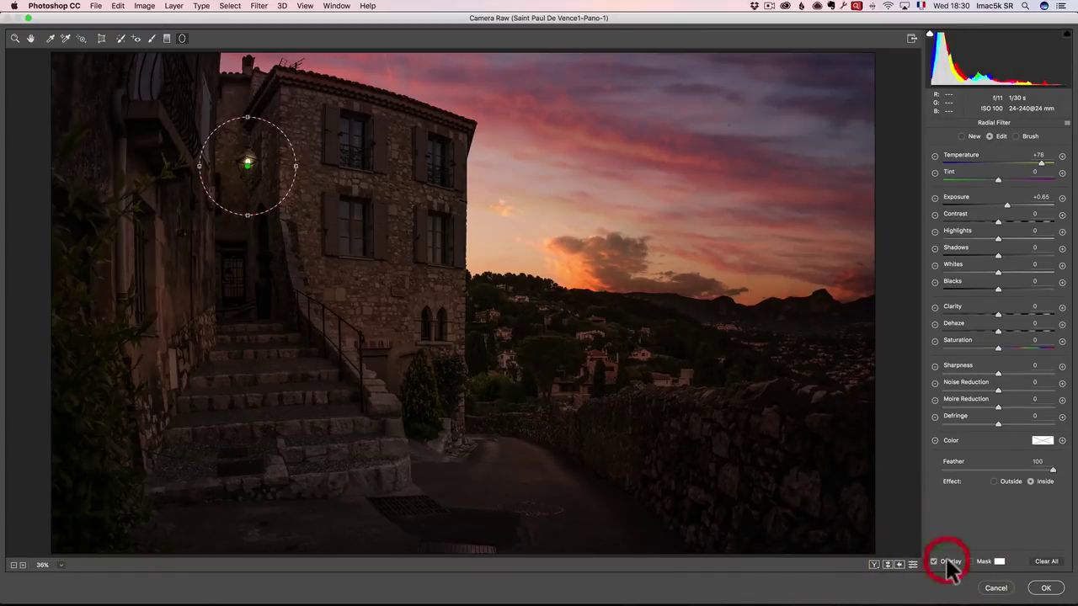
left_click_drag(247, 214, 247, 300)
left_click_drag(253, 162, 186, 215)
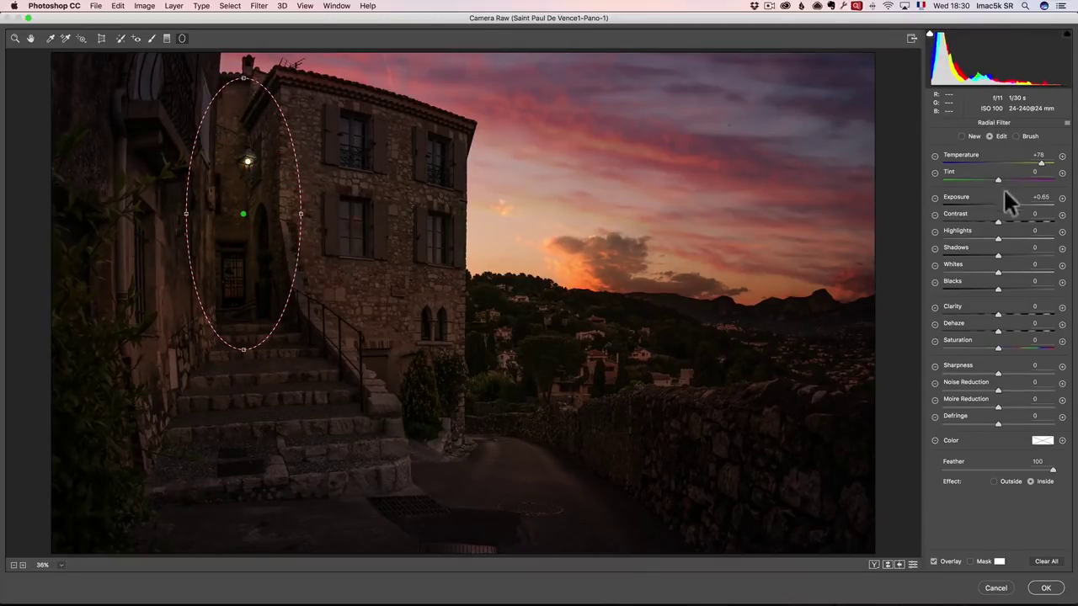
left_click_drag(1008, 203, 1013, 202)
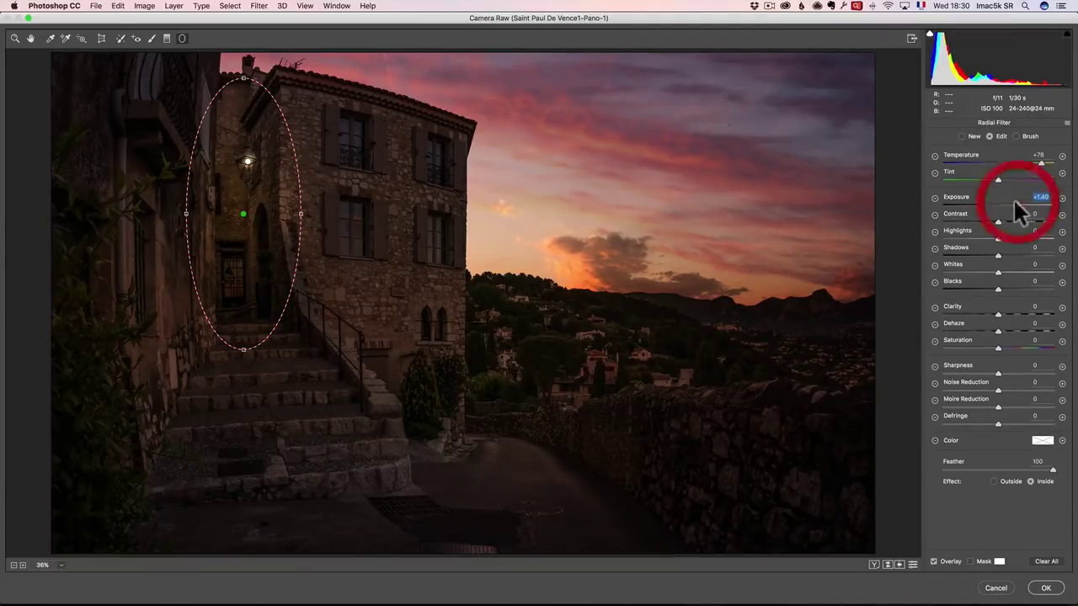
Duplicate the tall glow filter and shrink the copy to a small circle over the gated door
right_click(244, 213)
left_click(241, 222)
left_click_drag(247, 228, 237, 292)
left_click_drag(229, 162, 243, 286)
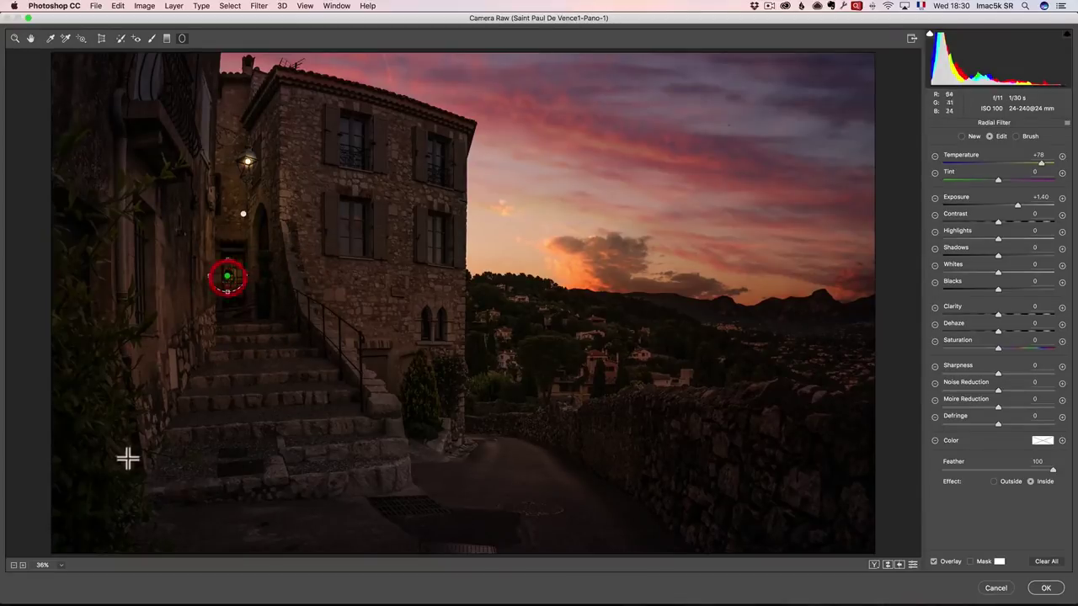
Fit the door's radial filter tightly around the lamp seen through the gate and set its Exposure to +4.00
left_click(61, 565)
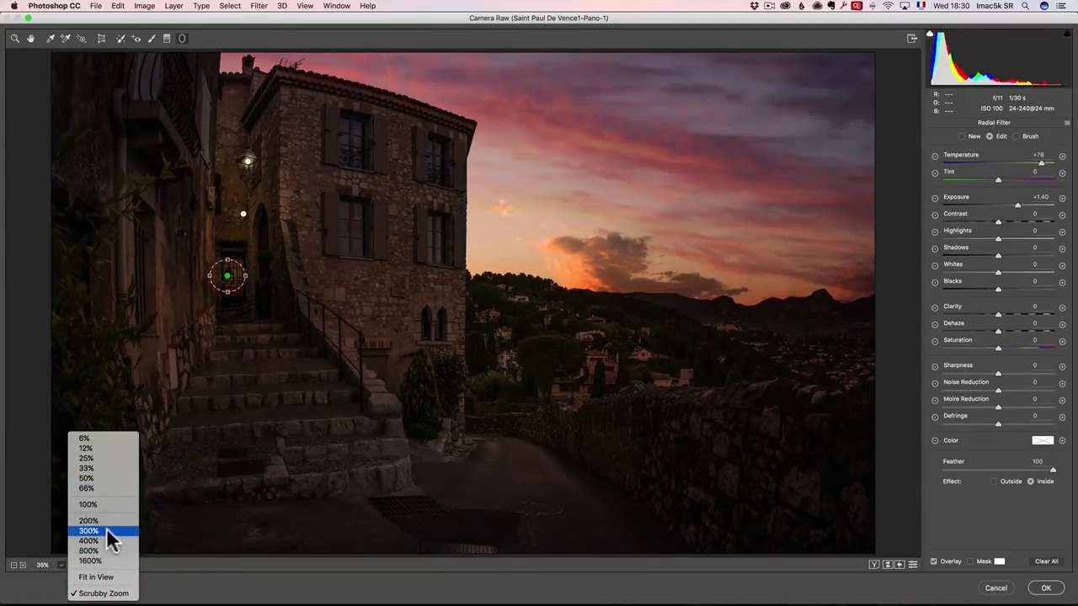
left_click(107, 530)
left_click_drag(185, 323, 922, 354)
left_click_drag(459, 341, 827, 294)
left_click_drag(462, 315, 758, 303)
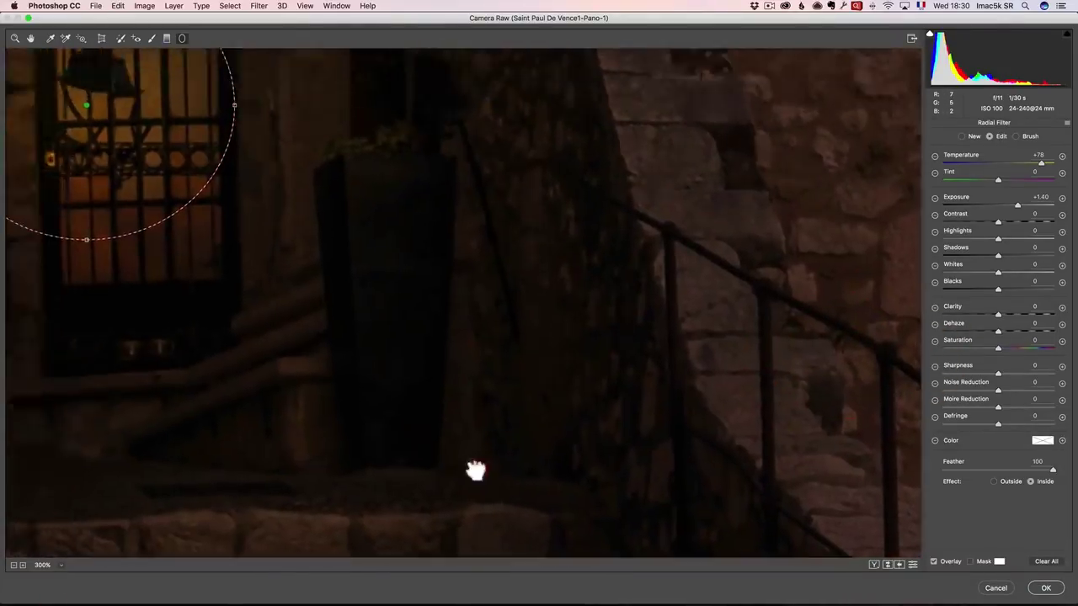
left_click_drag(475, 470, 528, 488)
left_click_drag(315, 112, 315, 196)
left_click_drag(456, 243, 315, 233)
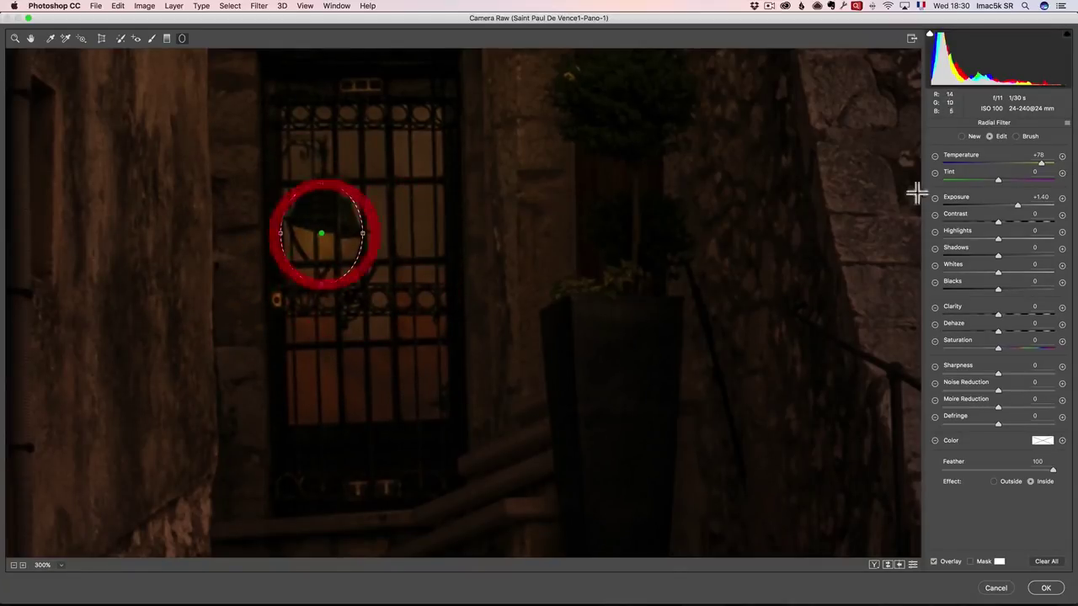
left_click_drag(1017, 206, 1068, 208)
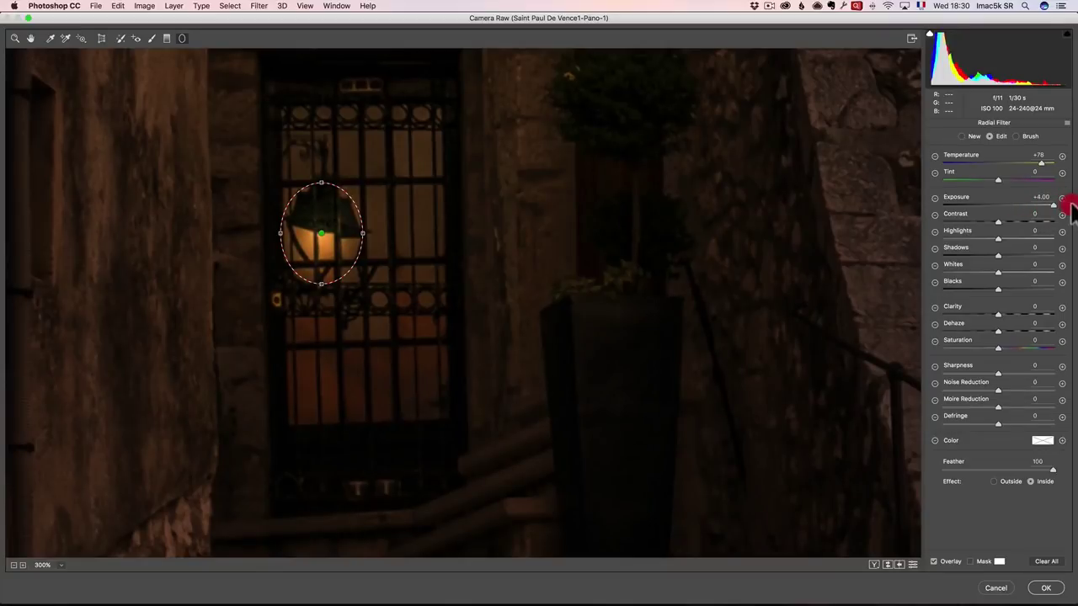
Duplicate the gate lamp's radial filter and expand the copy into an ellipse covering the whole barred door
right_click(324, 234)
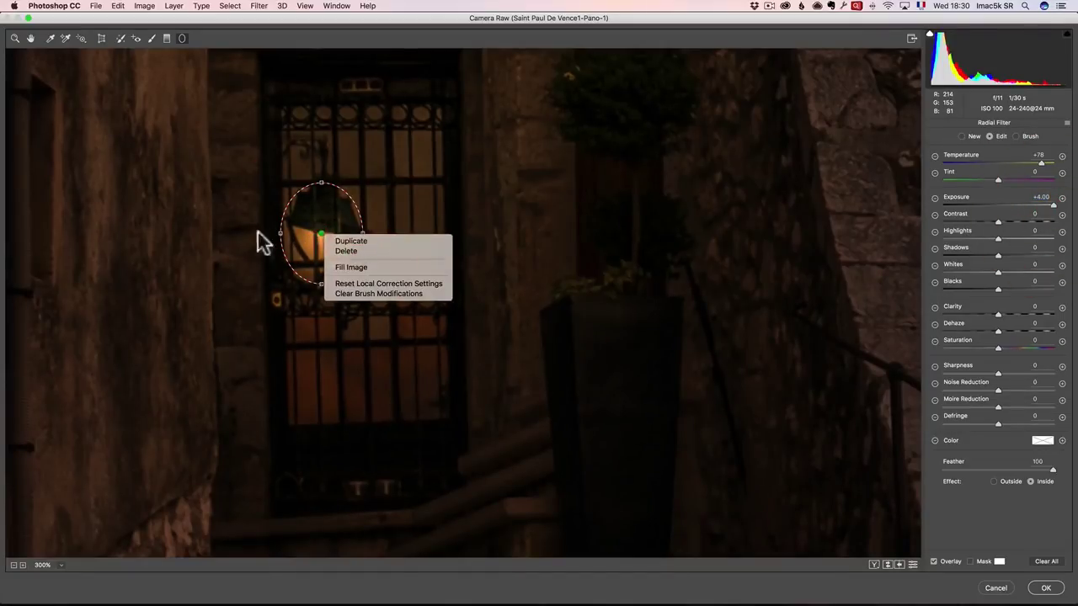
left_click(182, 232)
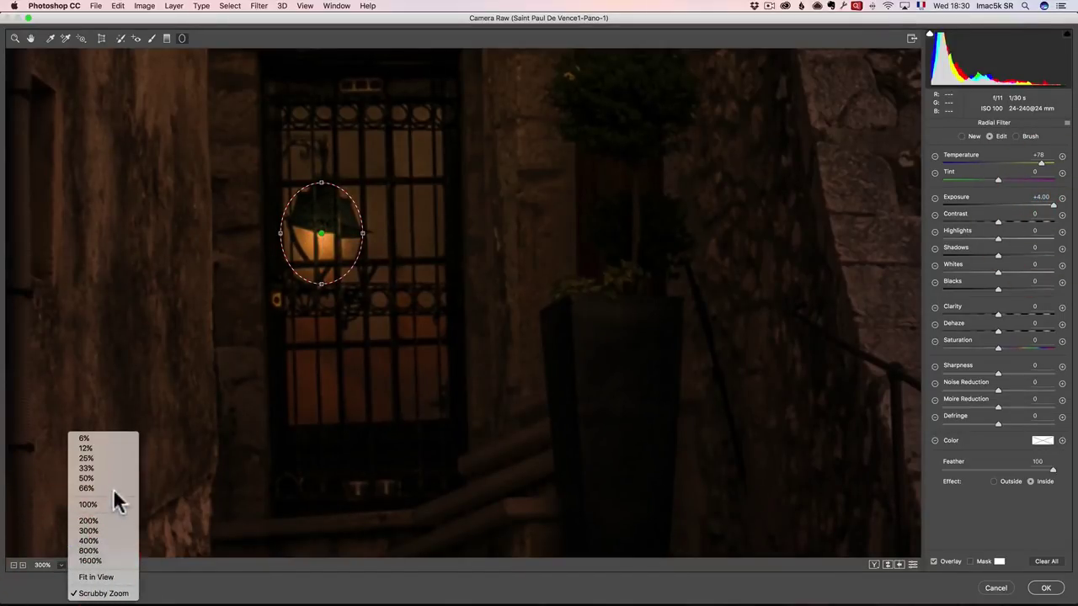
left_click(106, 517)
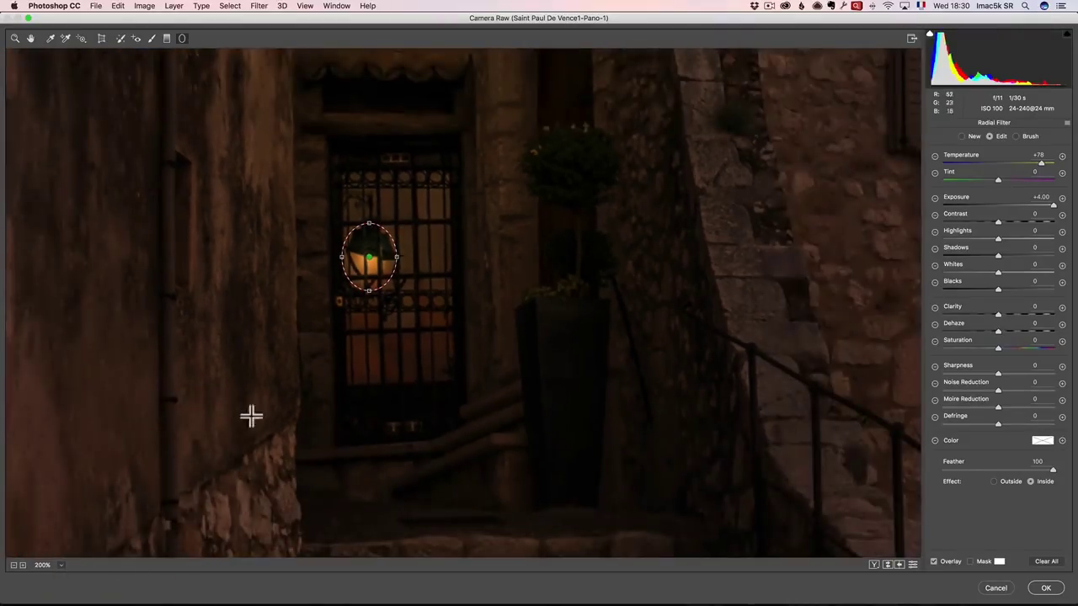
right_click(370, 256)
left_click(399, 266)
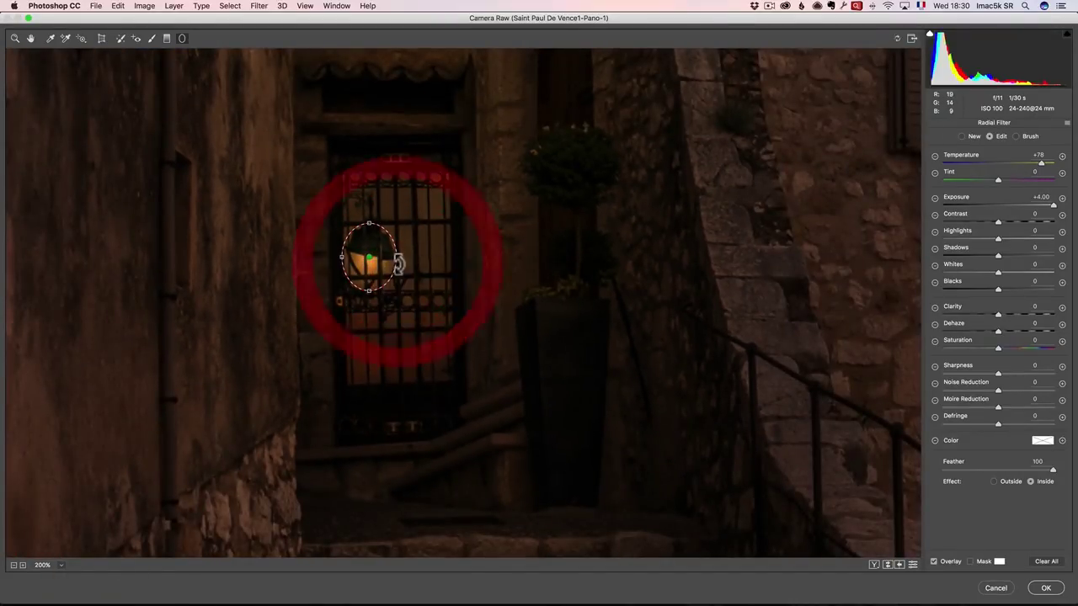
left_click_drag(372, 208, 373, 169)
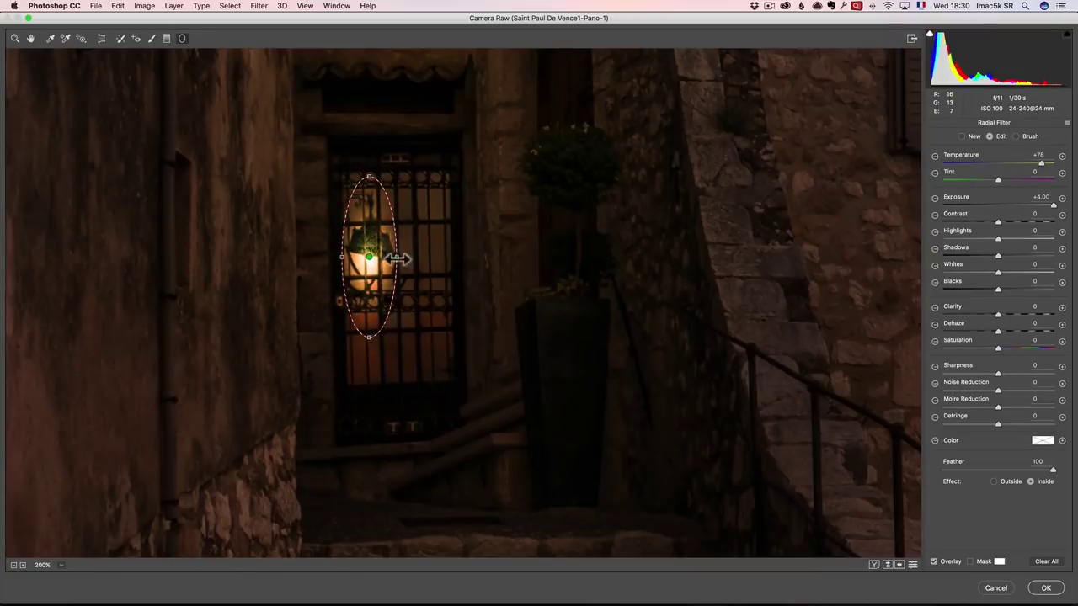
left_click_drag(397, 256, 447, 260)
left_click_drag(360, 256, 399, 277)
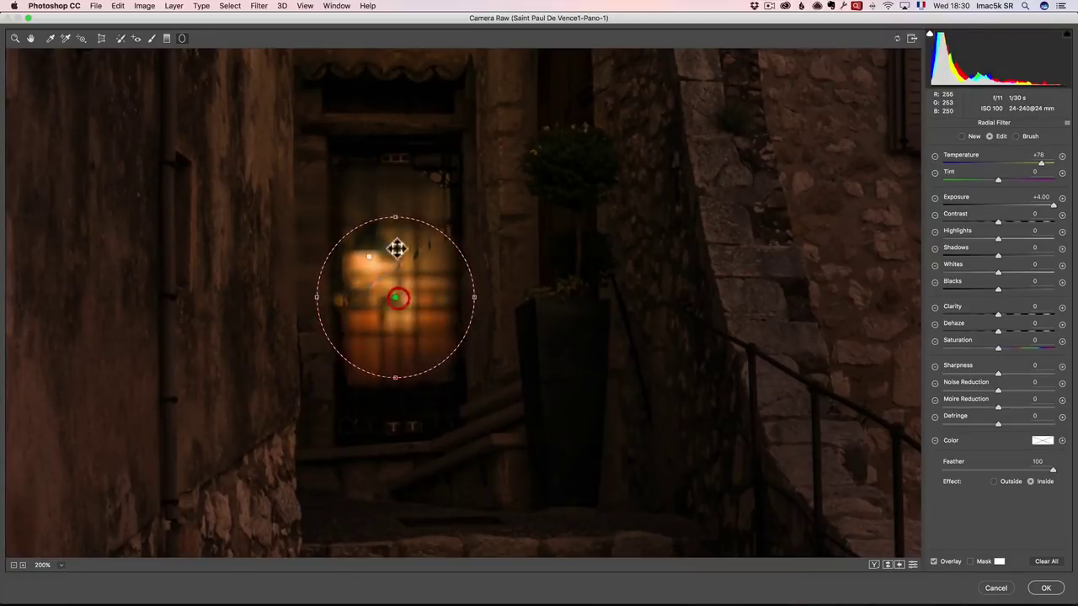
left_click_drag(395, 212, 392, 175)
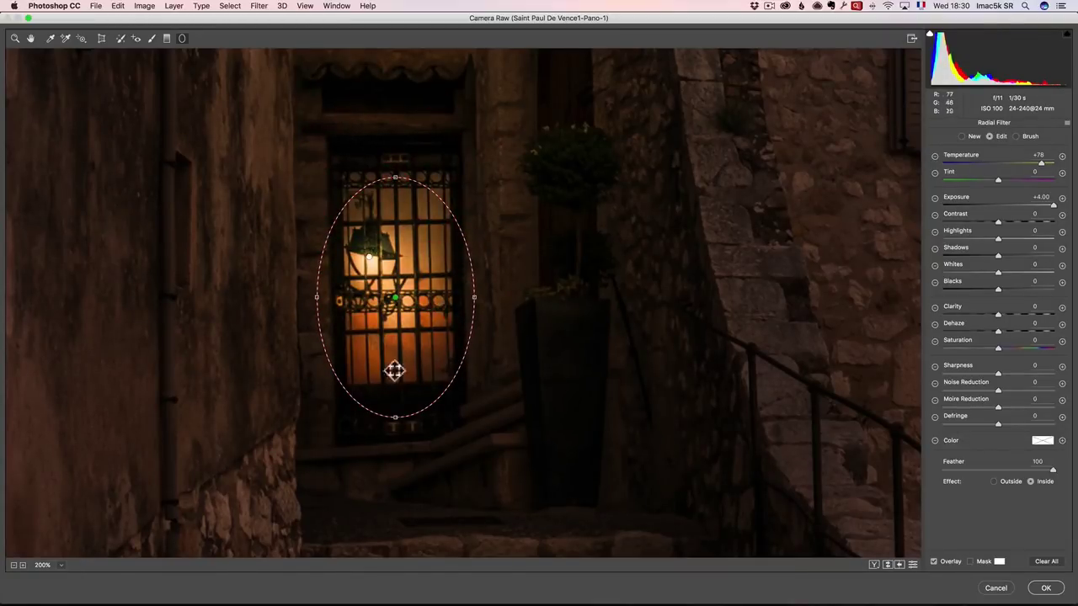
Examine the lantern and door lighting across the whole image with the filter overlay hidden and shown
left_click(60, 565)
left_click(96, 577)
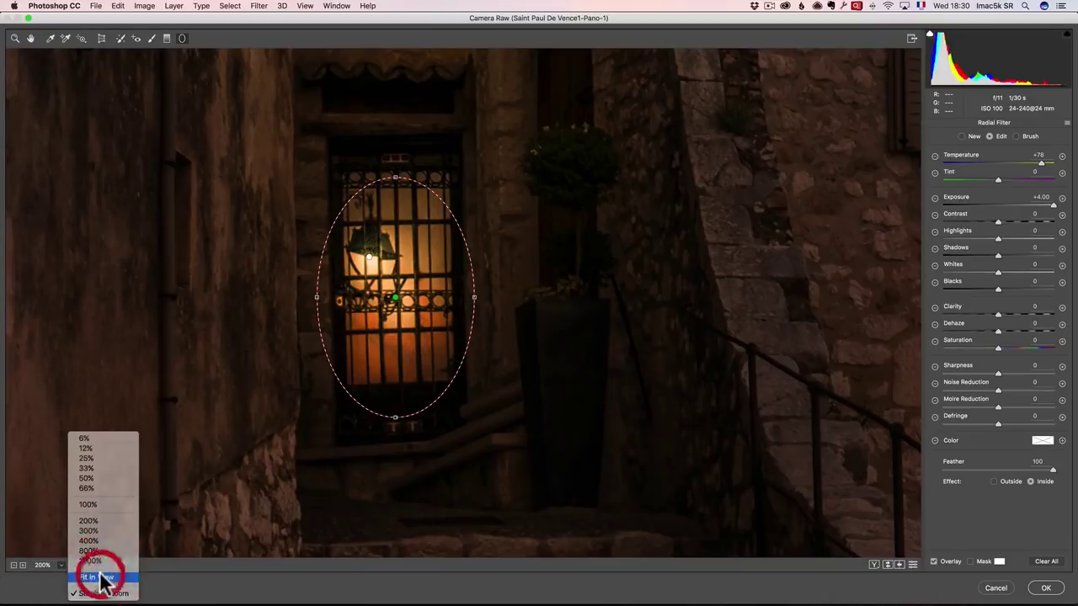
left_click(933, 562)
left_click(934, 562)
left_click(934, 561)
left_click(934, 562)
left_click(948, 564)
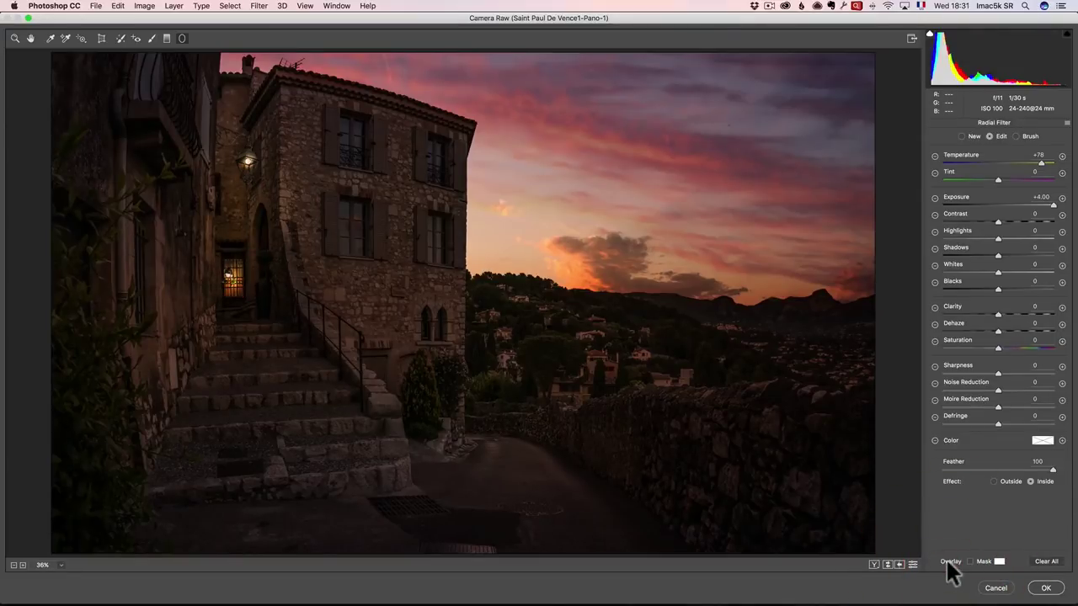
left_click(948, 565)
left_click(948, 564)
Reduce the wall lantern's radial filter Exposure to +1.75 and check it without the overlay
left_click(252, 158)
left_click(947, 561)
left_click(247, 161)
left_click_drag(1053, 210, 1022, 210)
left_click(957, 565)
left_click(950, 562)
Duplicate the wall lantern's radial filter and place the copy over the lower window nearest the stairs
right_click(248, 162)
left_click(278, 170)
left_click_drag(248, 163, 343, 212)
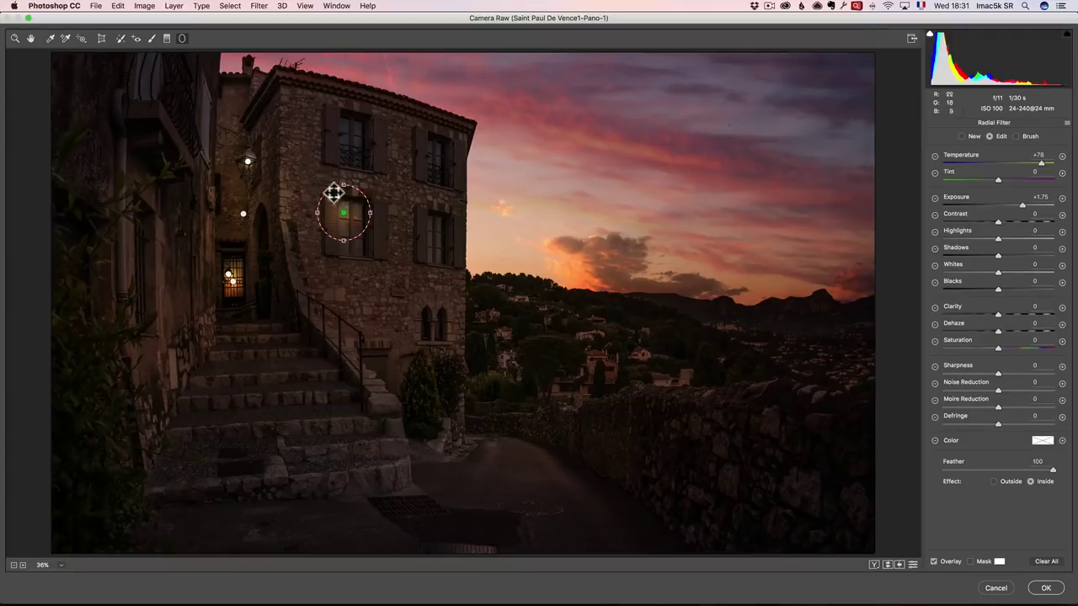
Erase the window's radial filter glow from the surrounding shutters and wall with the filter brush, checking the result without the overlay
left_click(1028, 137)
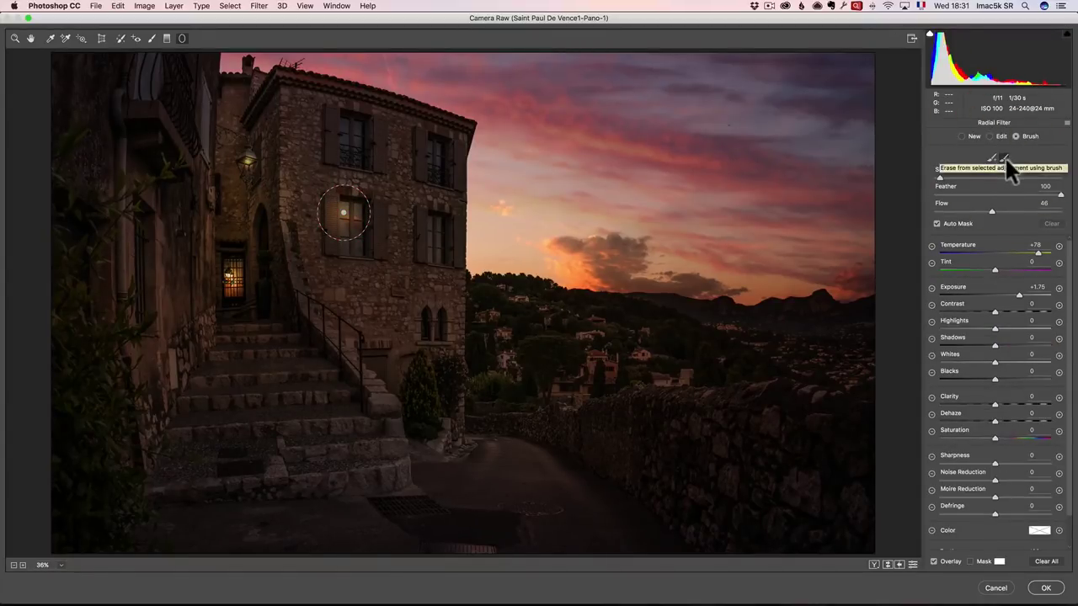
left_click(1004, 156)
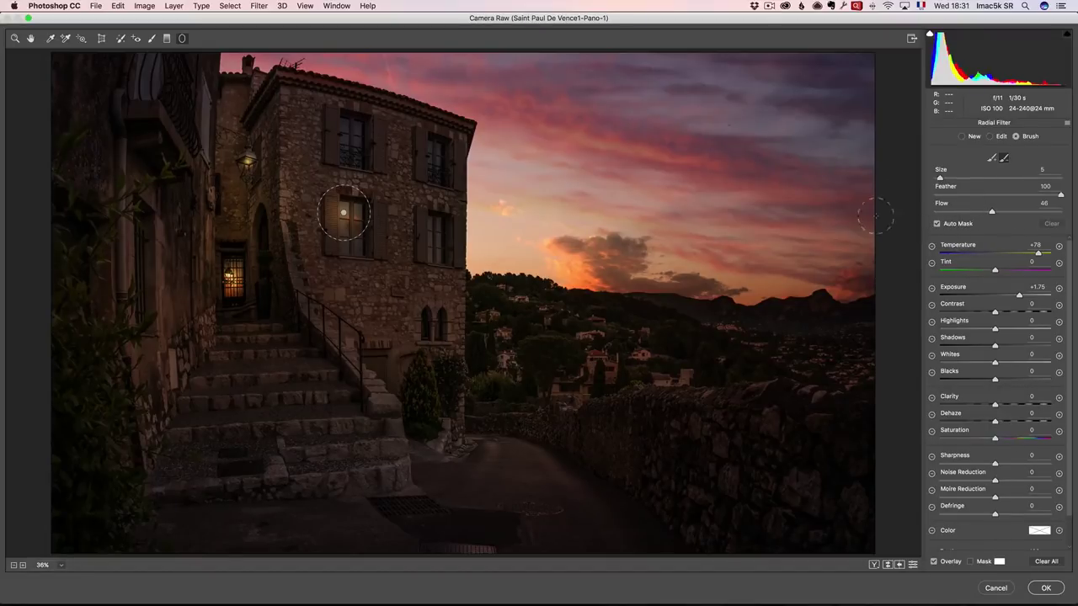
mouse_move(337, 212)
left_mouse_down()
mouse_move(313, 215)
mouse_move(331, 223)
left_mouse_up()
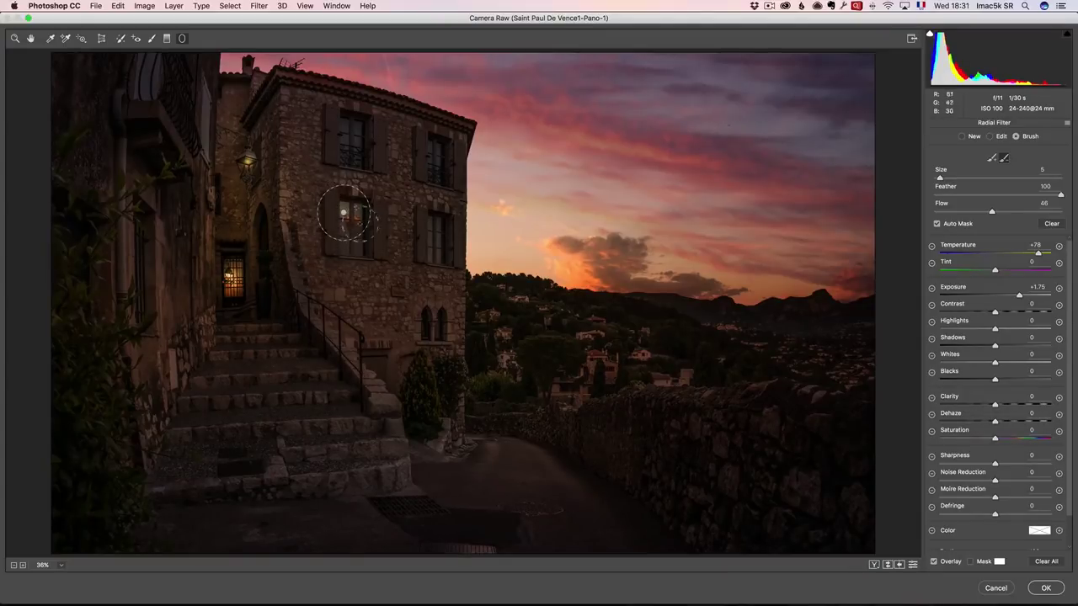
left_click(952, 564)
left_click(951, 561)
Set up an Adjustment Brush with Exposure +0.95, Feather 100, Flow 79 and Density 80
left_click(153, 39)
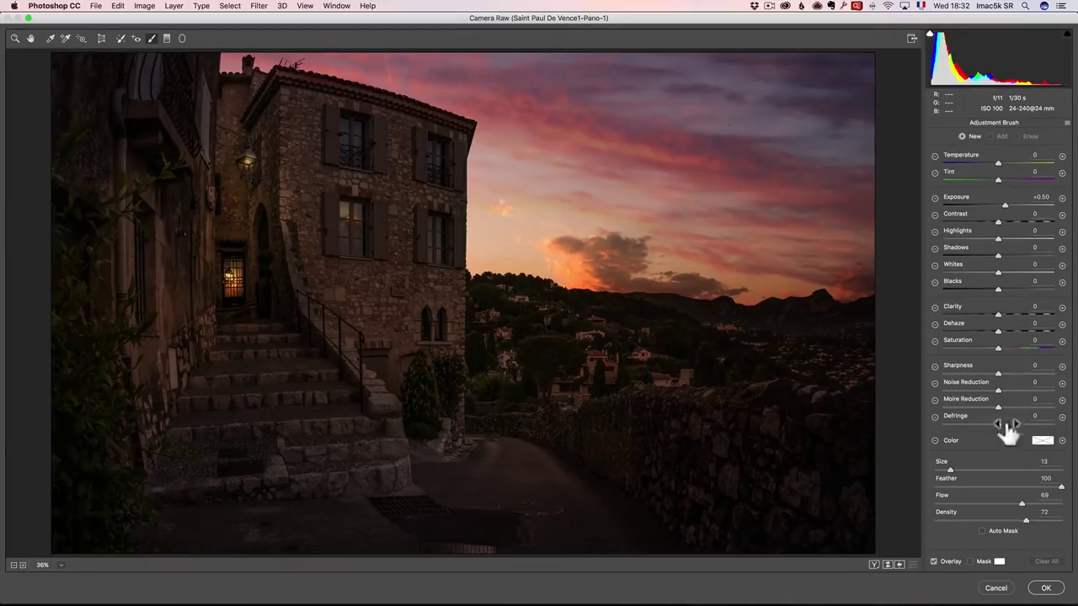
left_click(1008, 206)
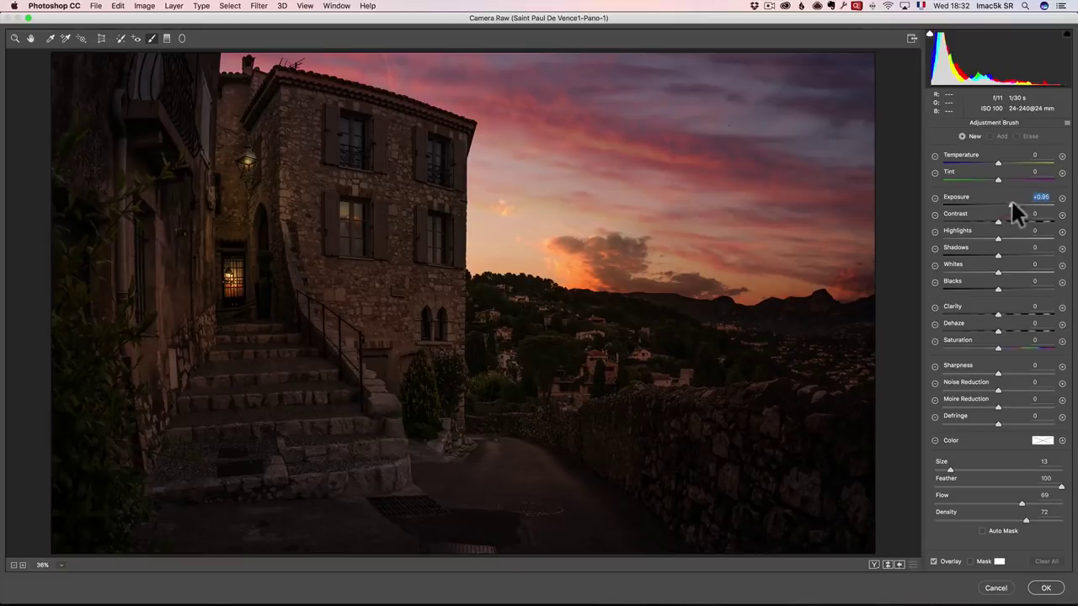
left_click(1061, 487)
left_click_drag(1022, 506, 1034, 506)
left_click(1035, 518)
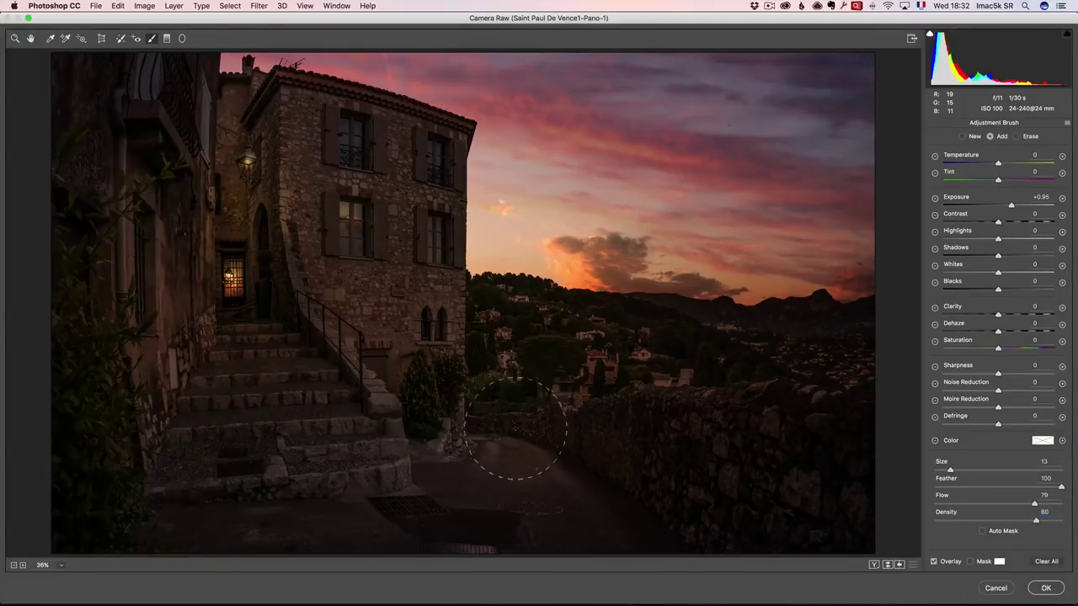
Paint the Adjustment Brush over the path, stone steps, building walls, village and long stone wall to brighten them
left_click(508, 487)
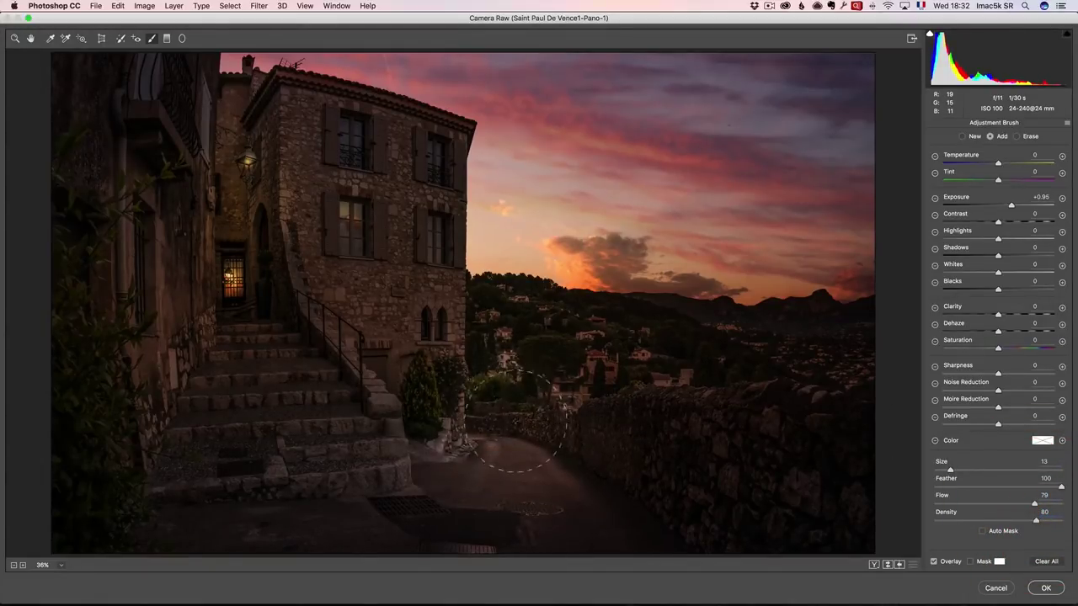
mouse_move(217, 379)
left_mouse_down()
mouse_move(273, 474)
mouse_move(241, 306)
mouse_move(255, 457)
left_mouse_up()
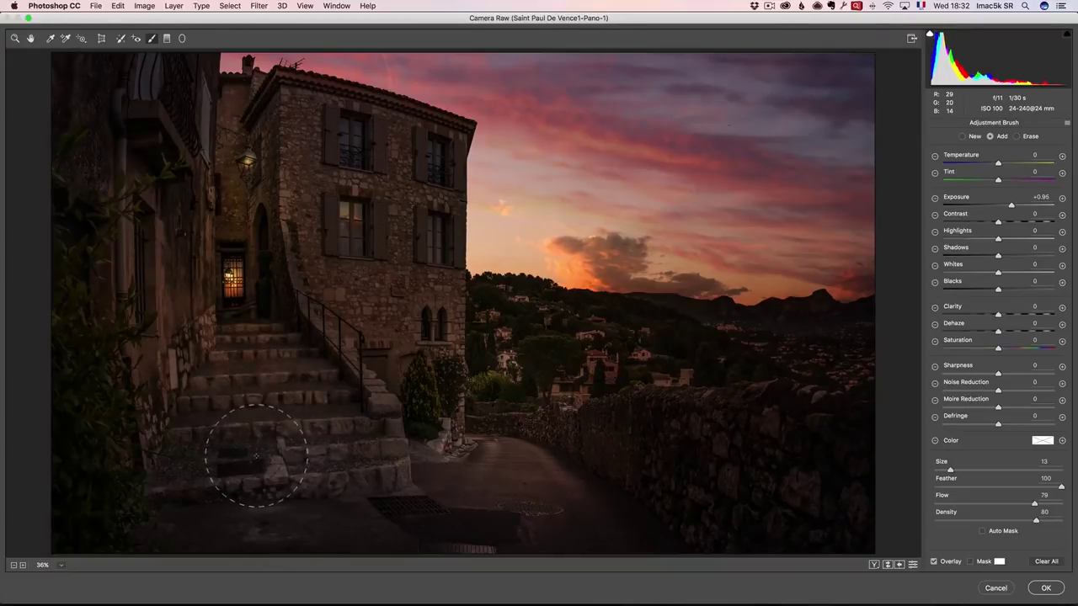
left_click(294, 217)
left_click(192, 268)
left_click(223, 188)
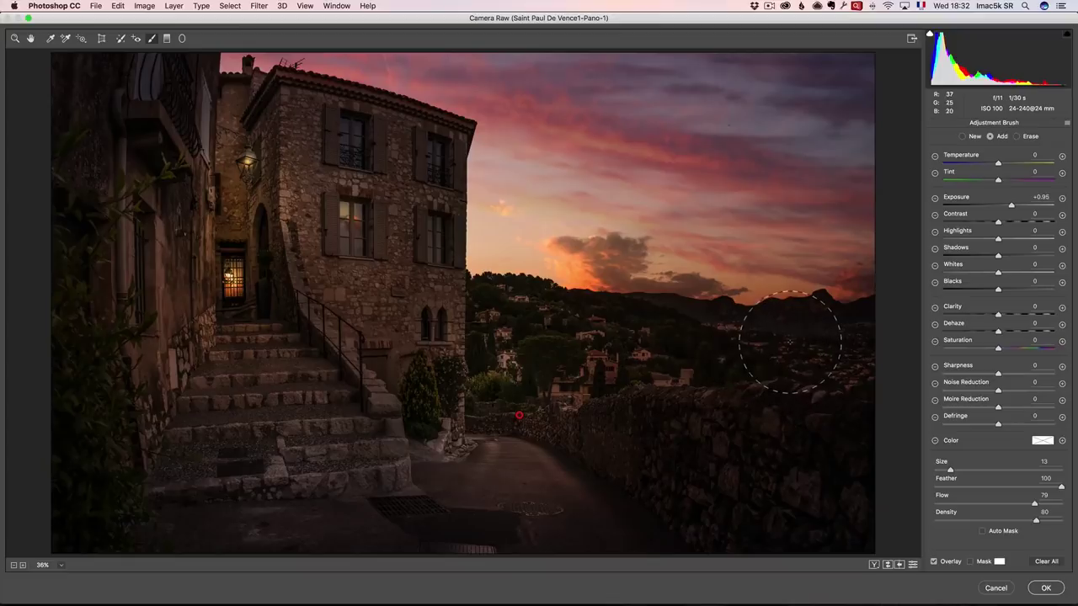
mouse_move(520, 415)
left_mouse_down()
mouse_move(640, 371)
mouse_move(798, 429)
left_mouse_up()
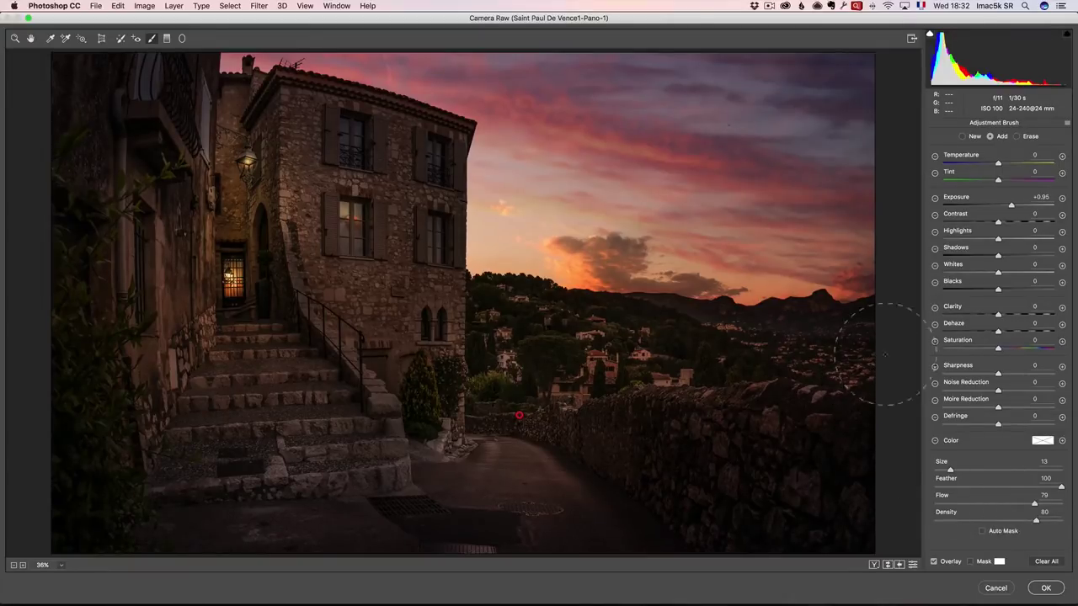
Set the overall Contrast to +11, Highlights -22, Shadows +43, Whites +19 and Blacks -18, and apply the Camera Raw edits
left_click(31, 37)
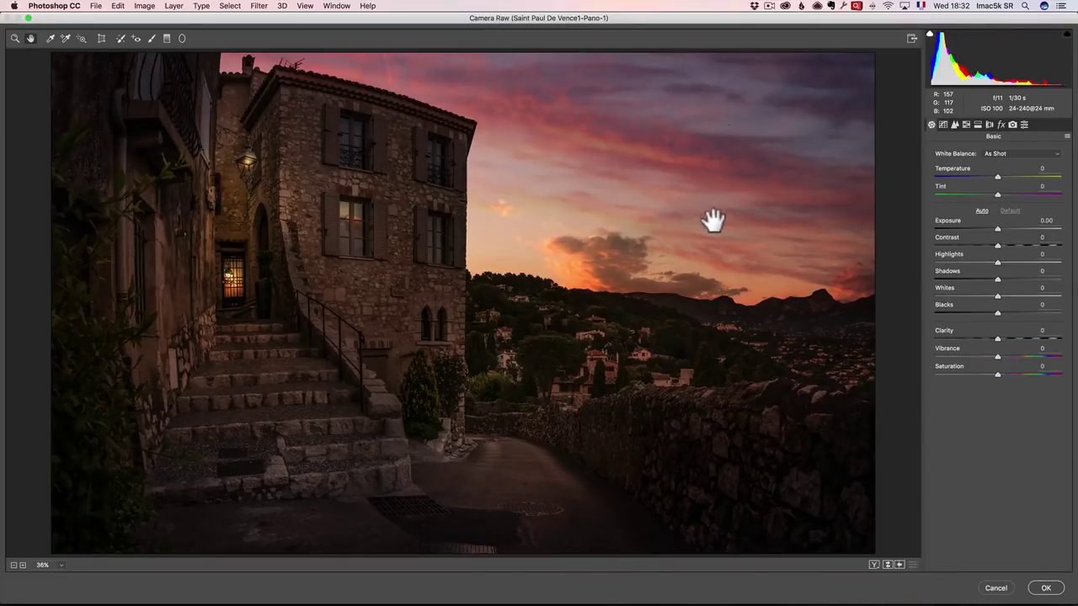
mouse_move(1018, 281)
left_mouse_down()
mouse_move(983, 262)
mouse_move(1010, 296)
mouse_move(986, 313)
left_mouse_up()
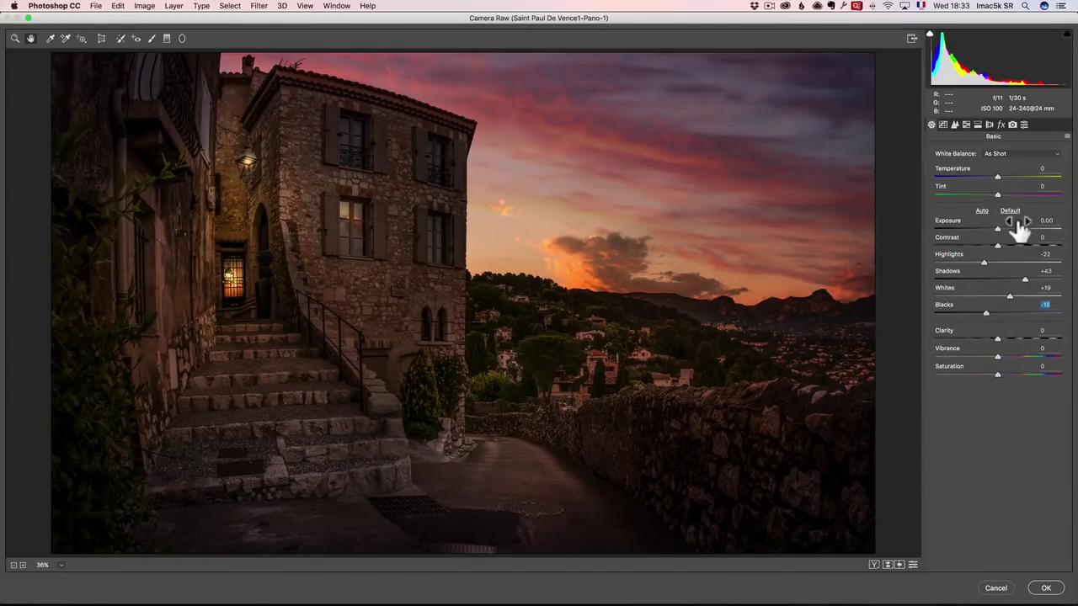
left_click_drag(1013, 249, 1003, 243)
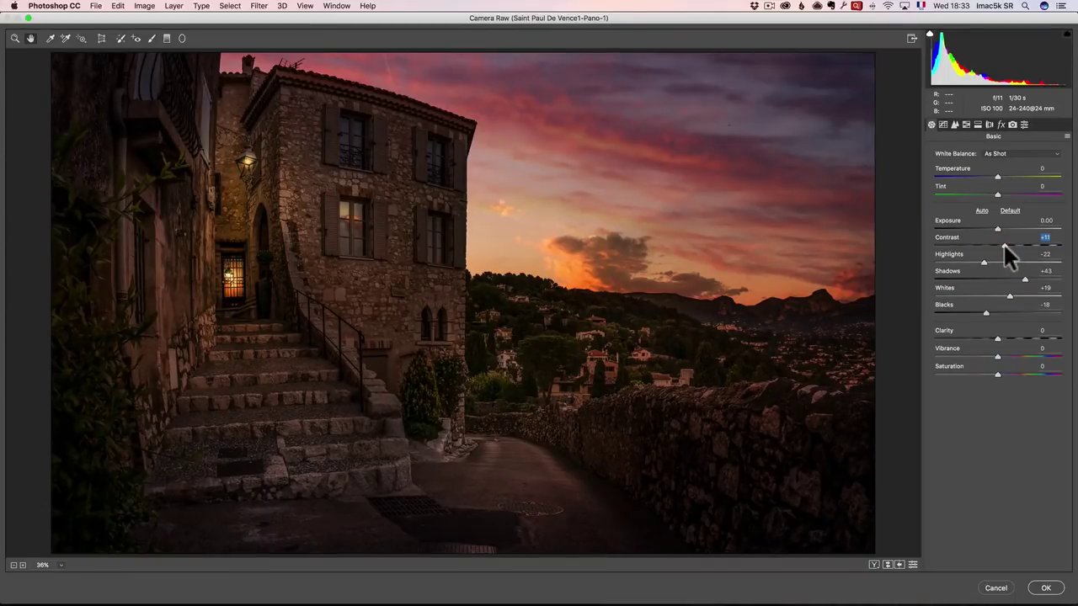
left_click(1046, 588)
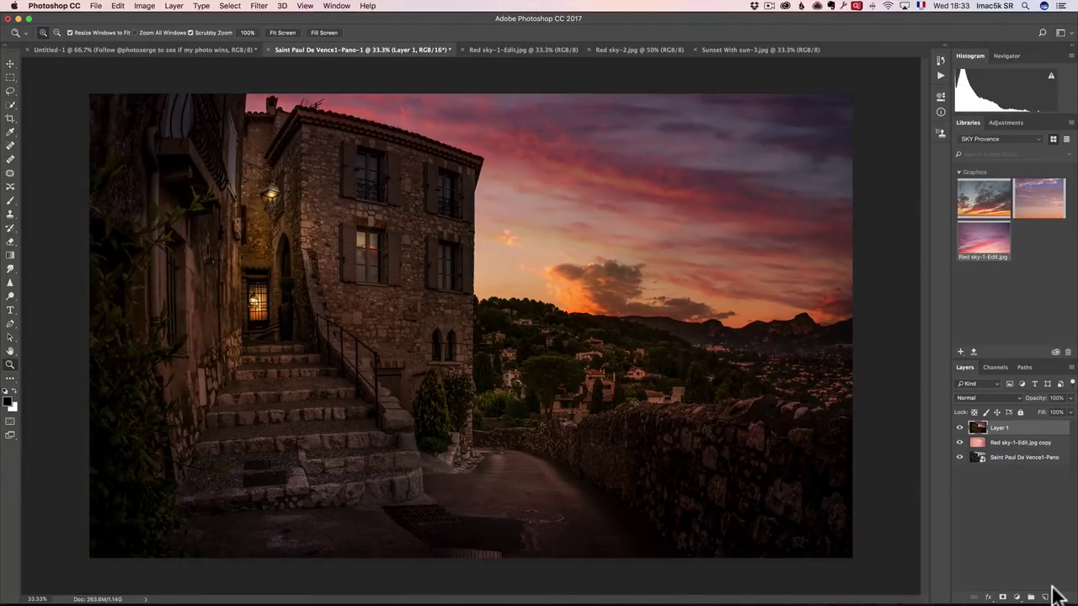
Switch to Bridge, view Small Streets1.arw in Camera Raw and close it without changes
key("super+Tab")
left_click(416, 323)
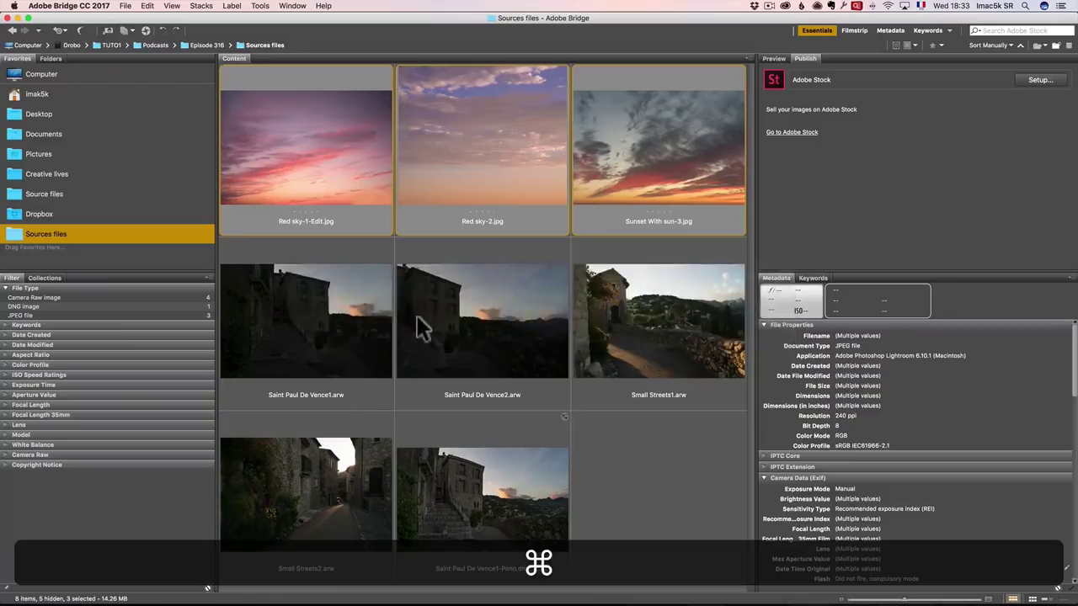
left_click(640, 337)
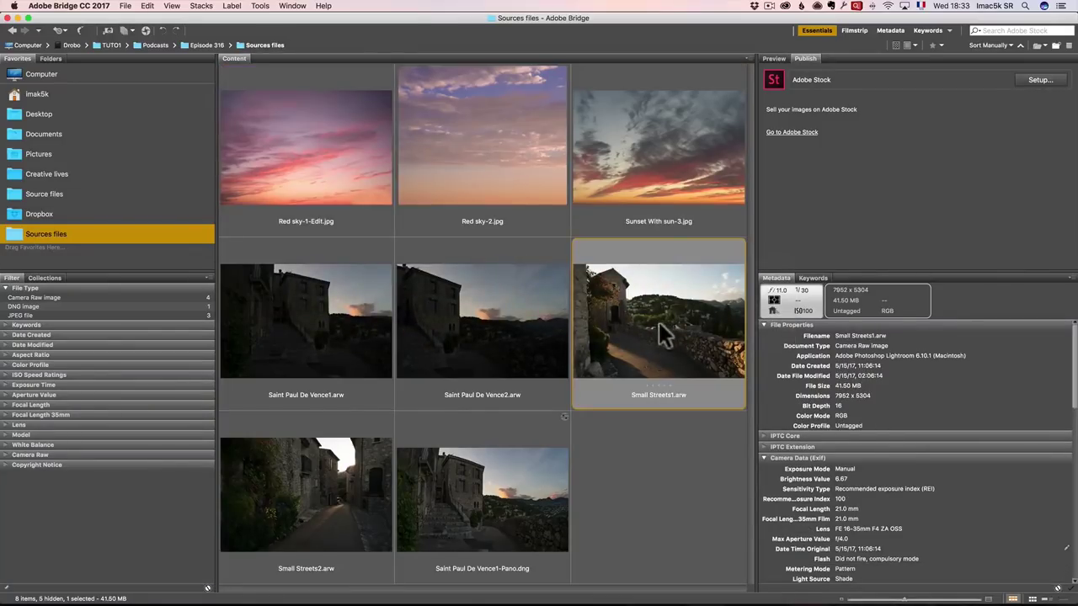
double_click(638, 314)
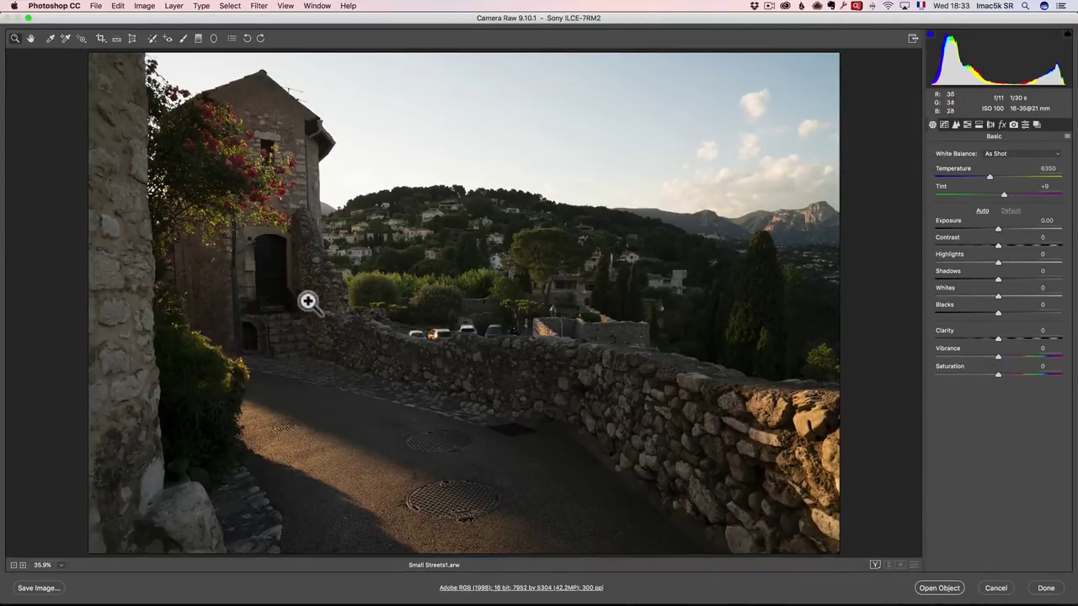
left_click(992, 589)
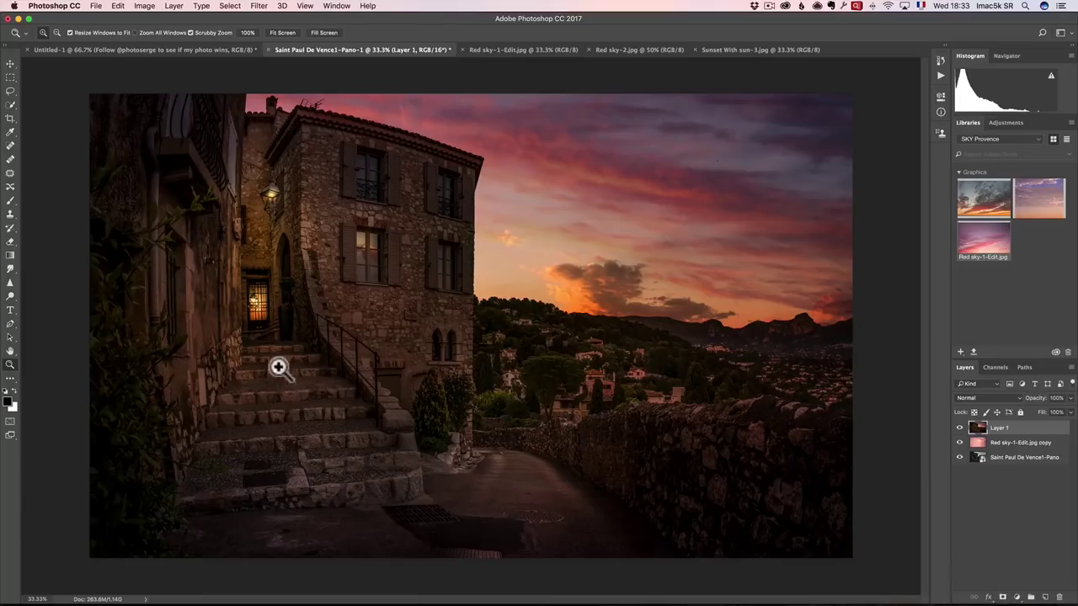
Return to Bridge, view Small Streets2.arw in Camera Raw and close it without changes
key("super+Tab")
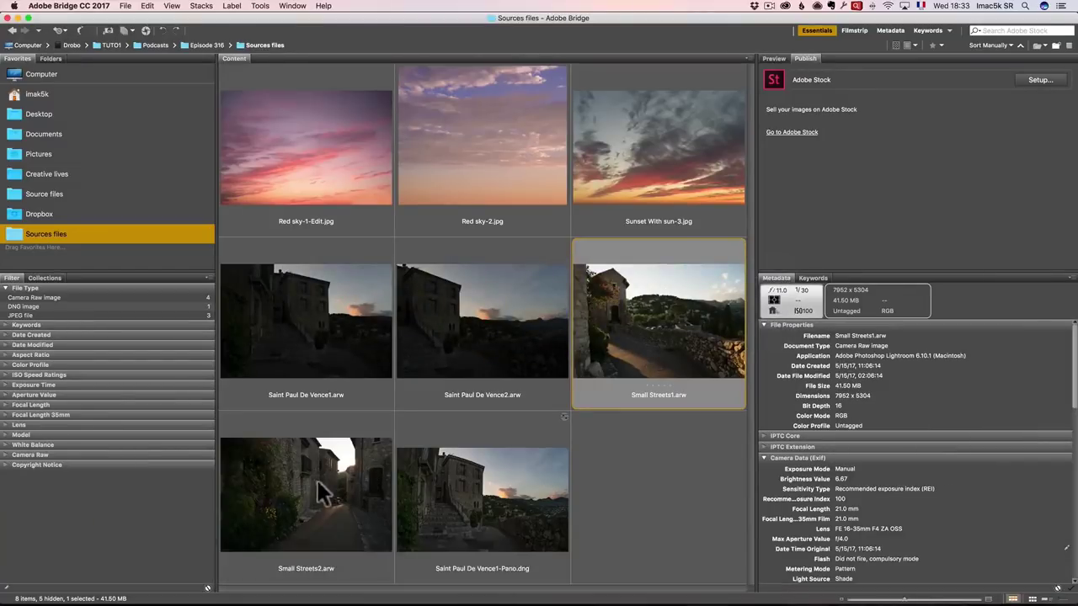
key("super+Tab")
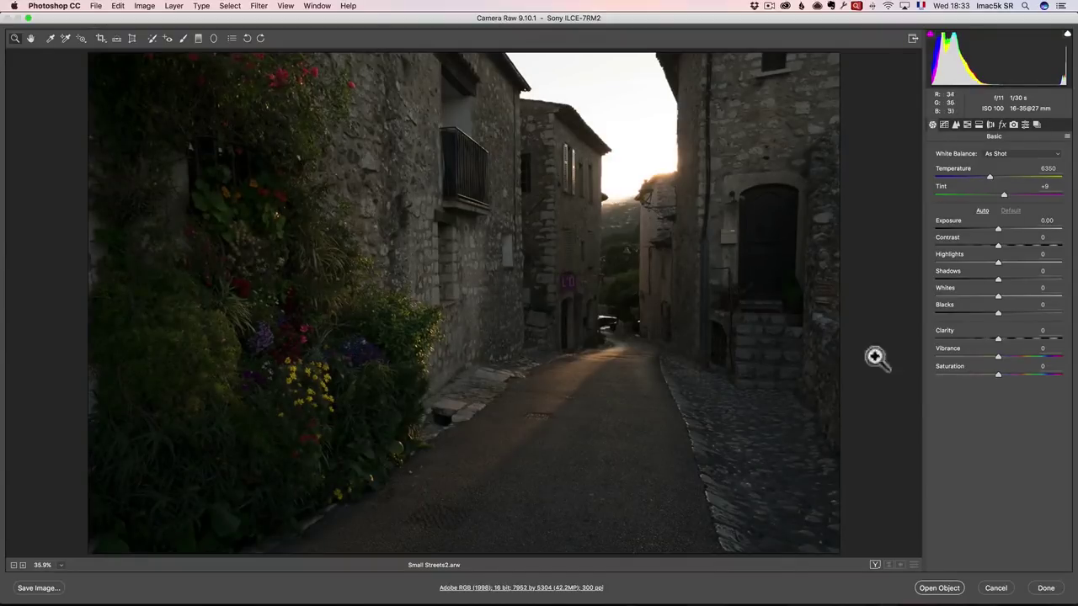
left_click(1002, 588)
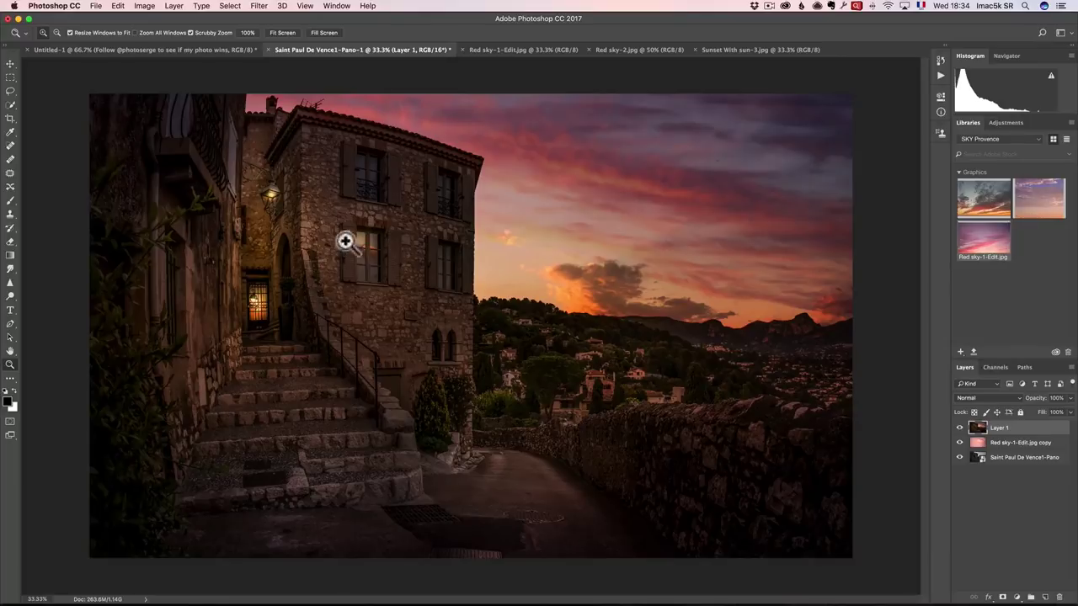
Switch to Bridge and look through the three sky images and the two Small Streets photos in the Sources files folder
key("super+Tab")
left_click(414, 314)
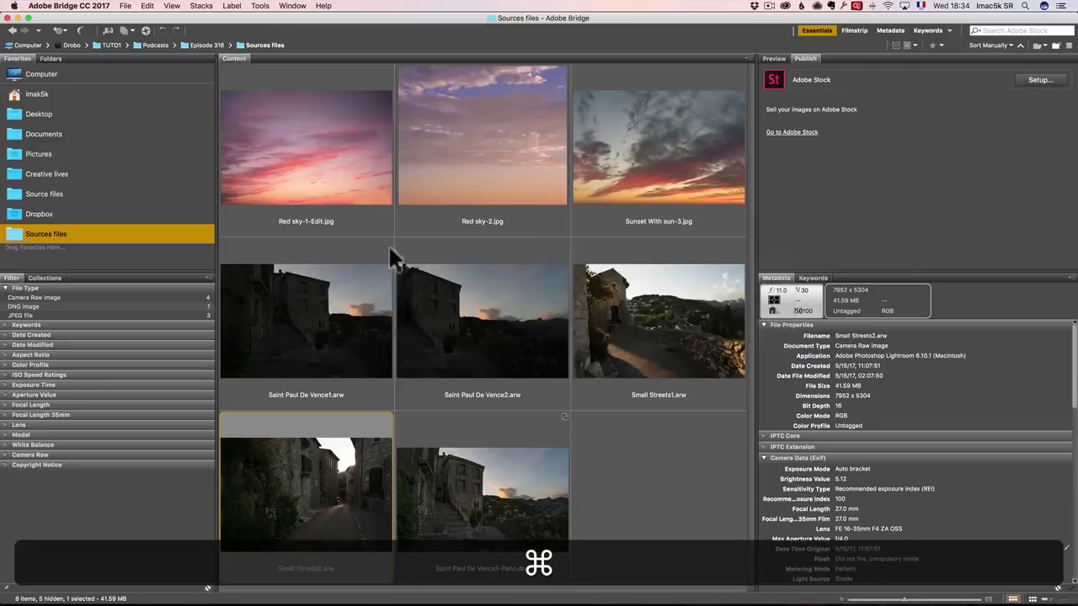
left_click(320, 130)
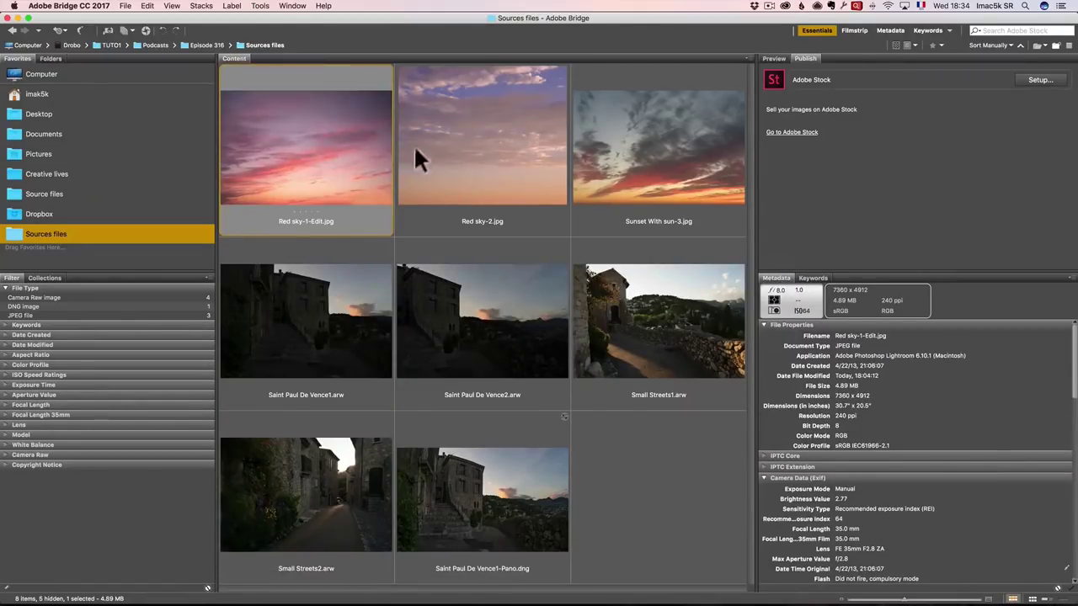
left_click(447, 156)
left_click(592, 154)
left_click(505, 147)
left_click(308, 155)
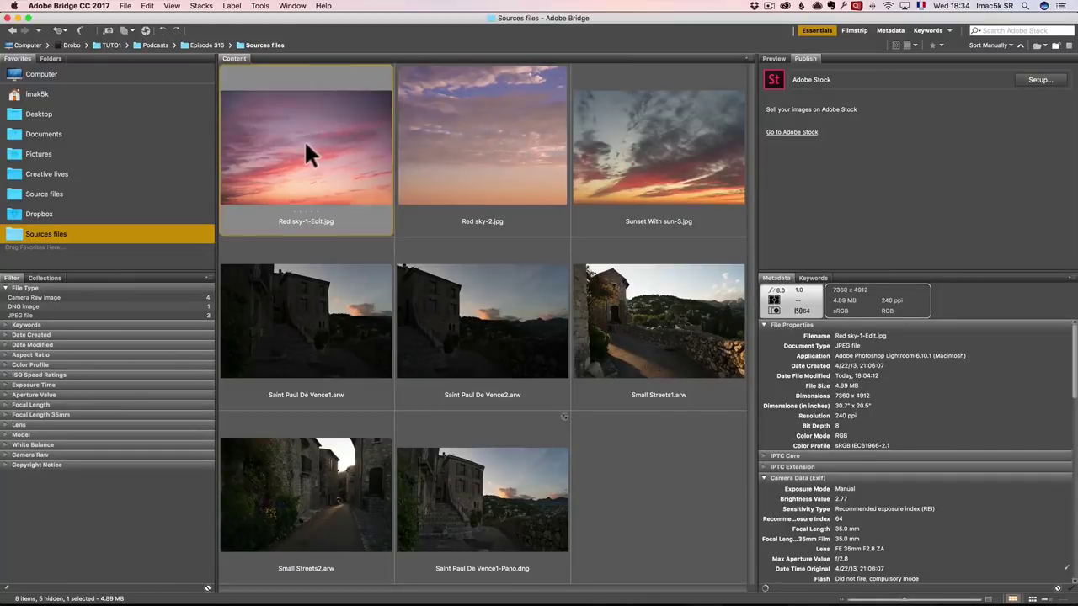
left_click(489, 136)
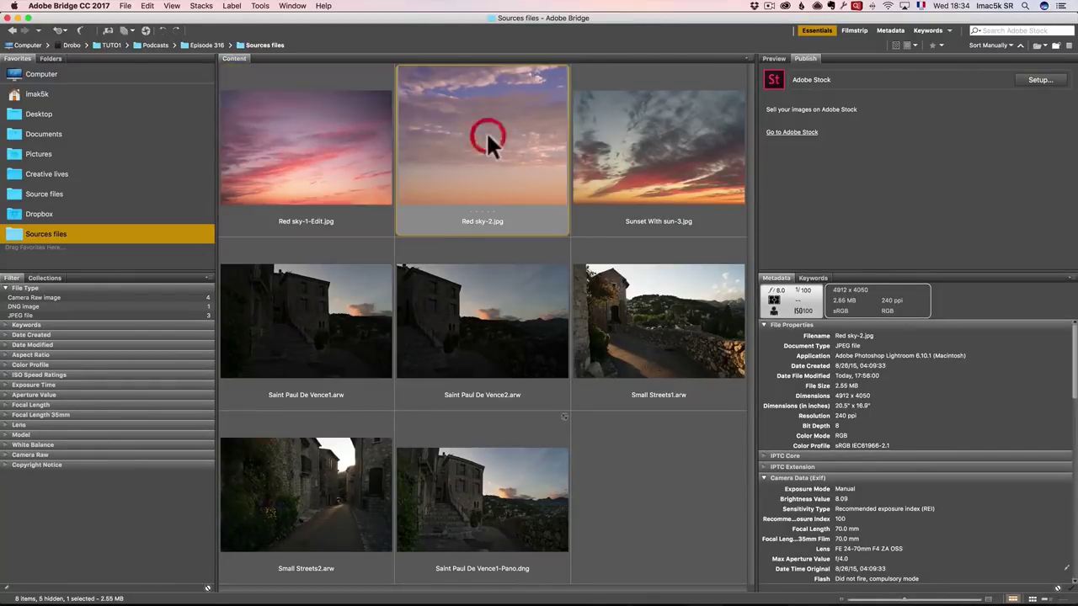
left_click(665, 178)
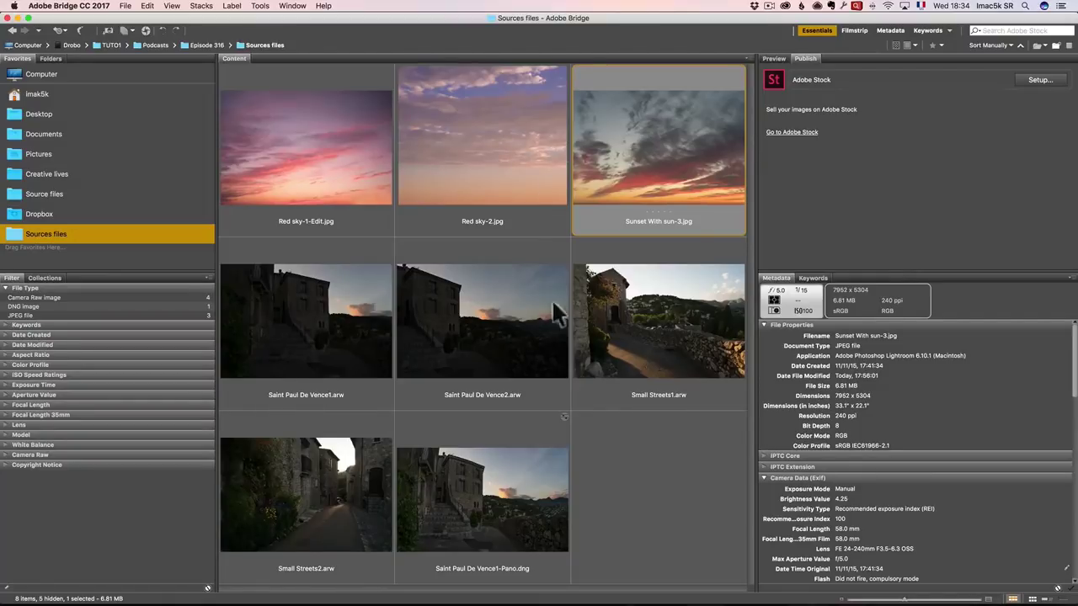
left_click(641, 336)
left_click(313, 502)
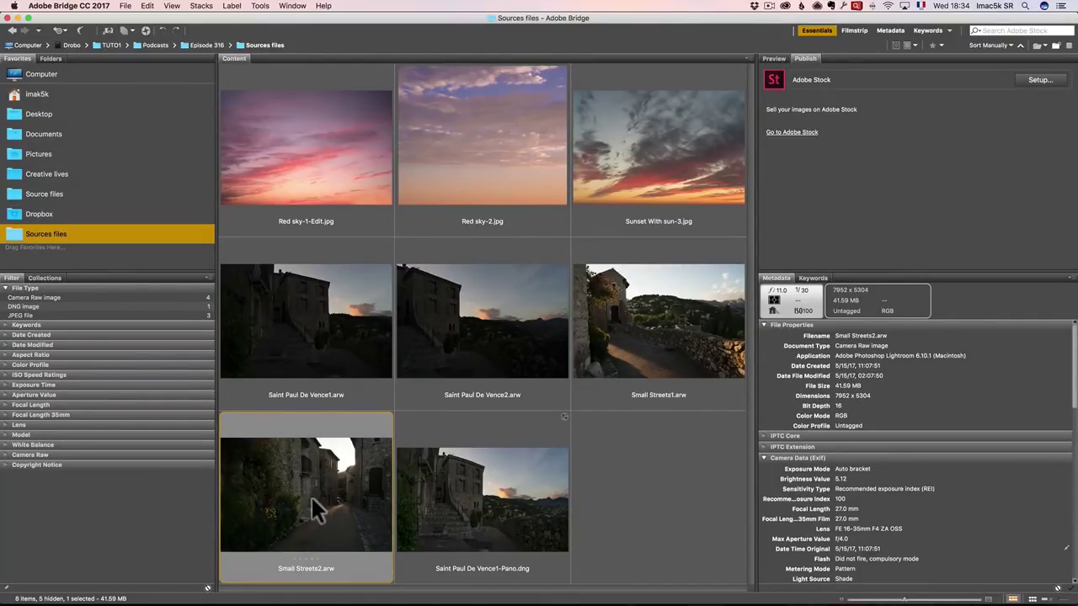
Switch to Chrome and open the Saint-Paul-de-Vence photo post on the Instagram profile
key("super+Tab")
key("super+Tab")
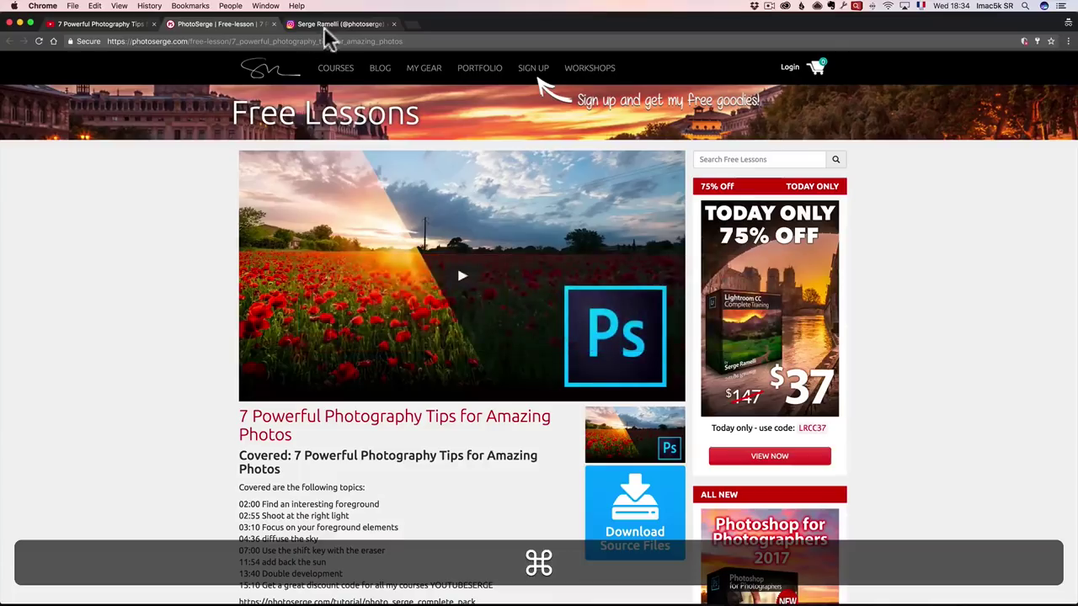
left_click(326, 30)
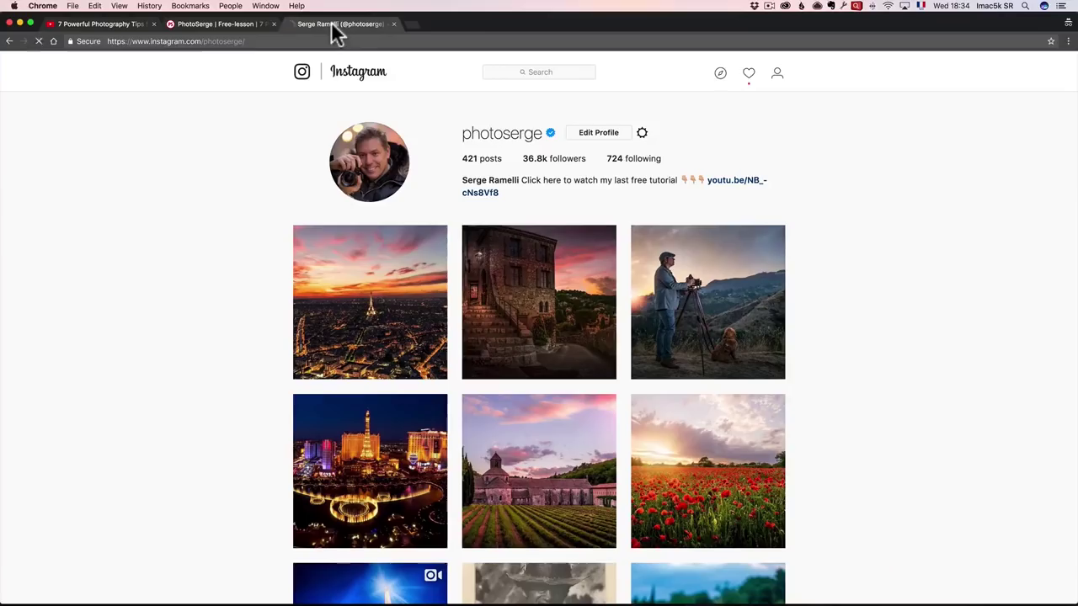
scroll(846, 292, "down", 2)
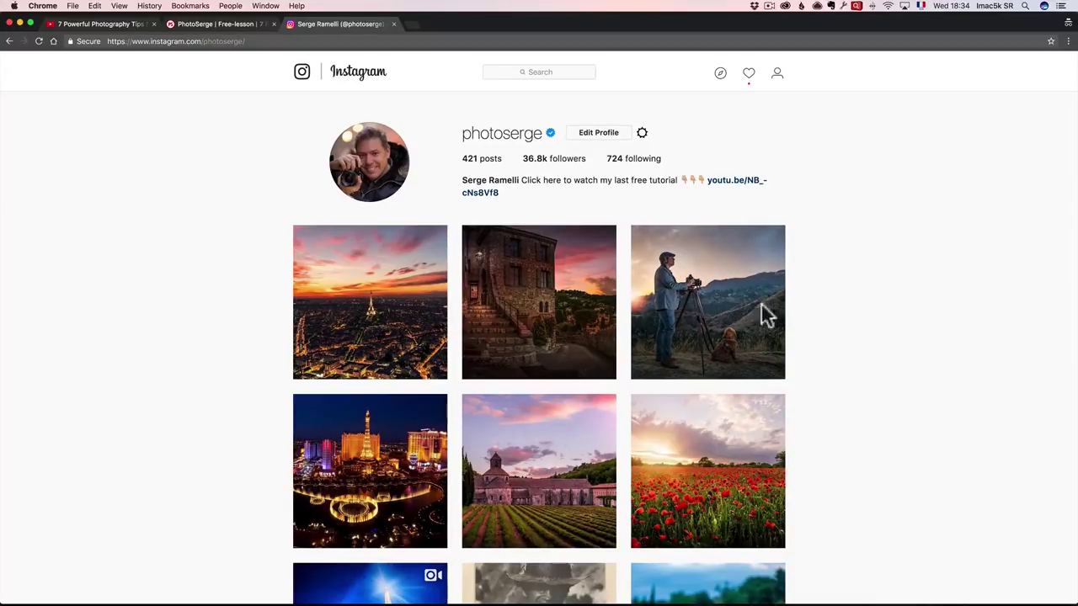
left_click(549, 282)
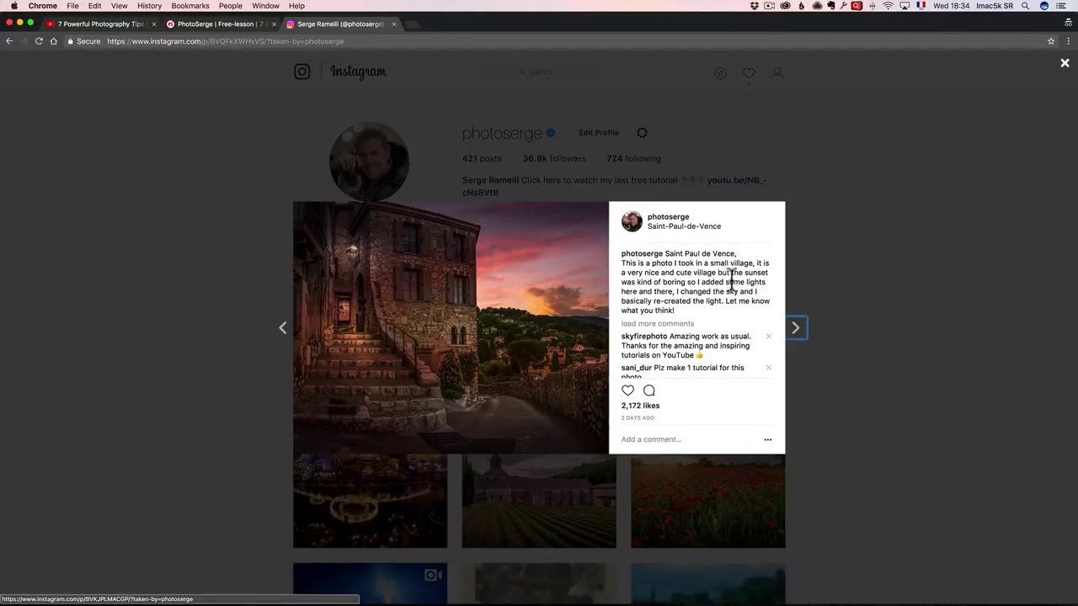
Switch back to Photoshop and display the Untitled-1 document containing the follow message
key("super+Tab")
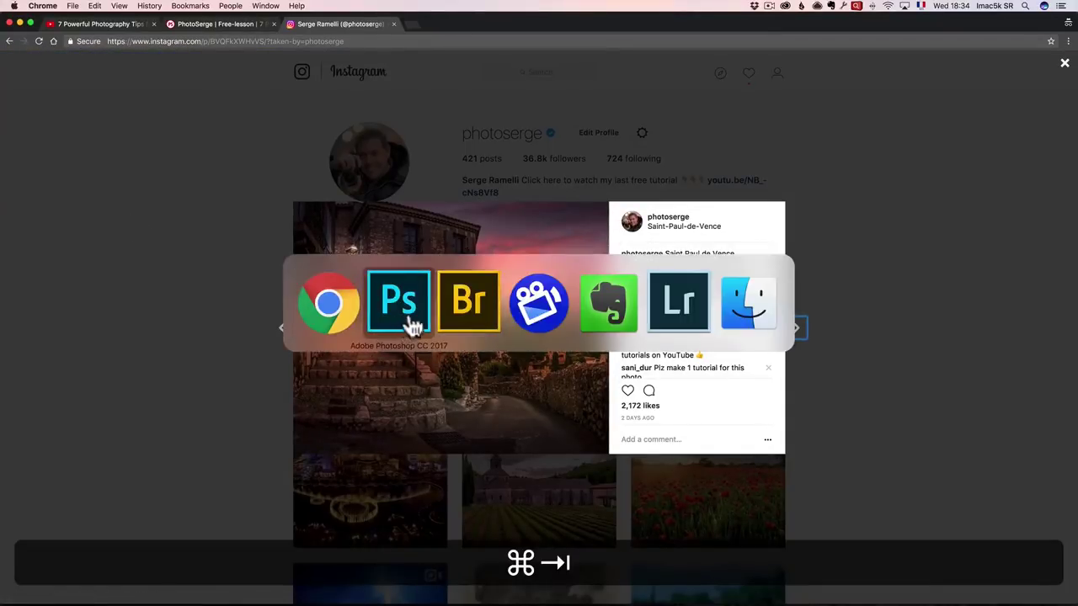
left_click(412, 324)
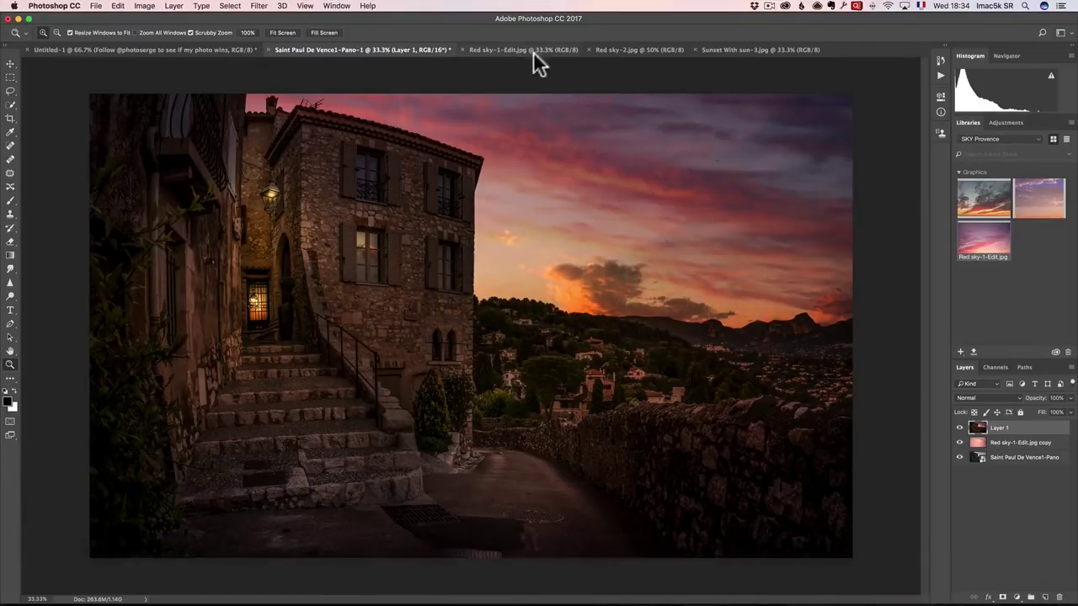
left_click(193, 49)
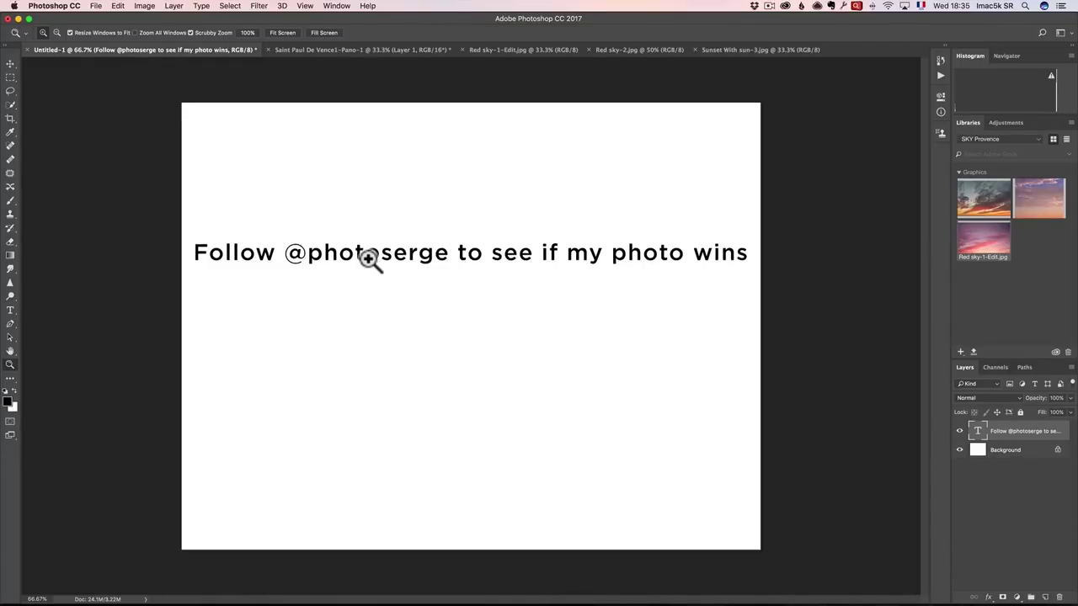
Switch to Bridge and show the images in the Sources files folder
key("super+Tab")
left_click(465, 311)
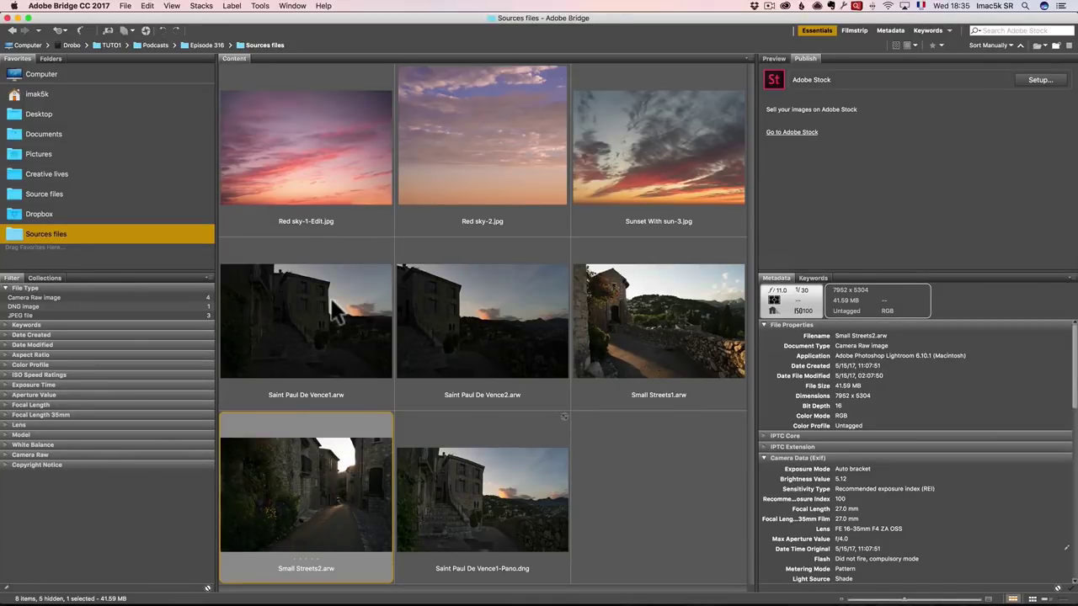
key("super+Tab")
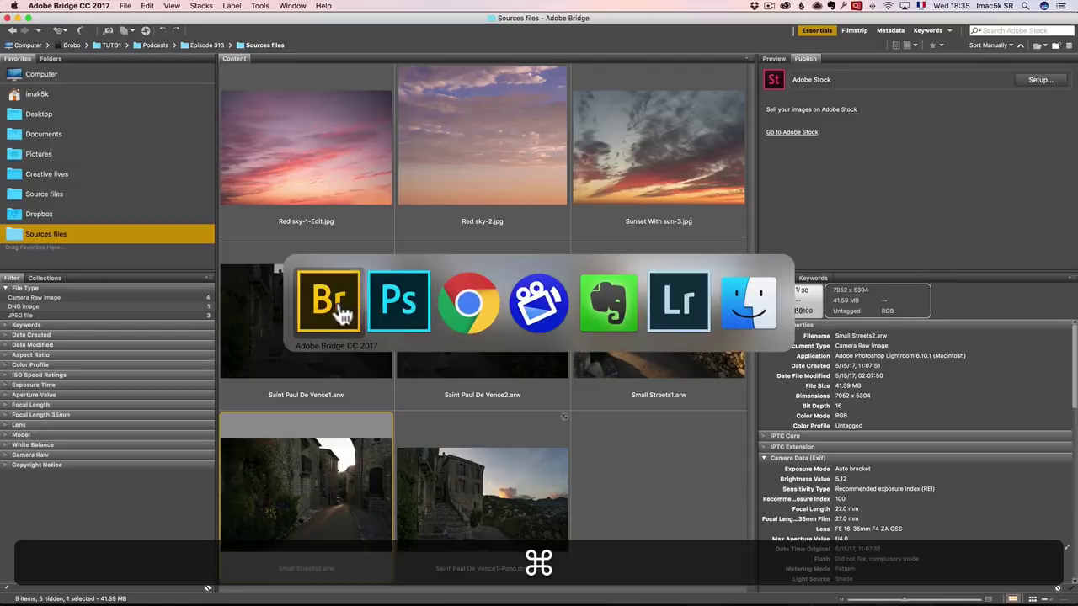
left_click(341, 319)
Switch to Photoshop and display the Saint Paul De Vence1-Pano-1 composite
key("super+Tab")
left_click(409, 308)
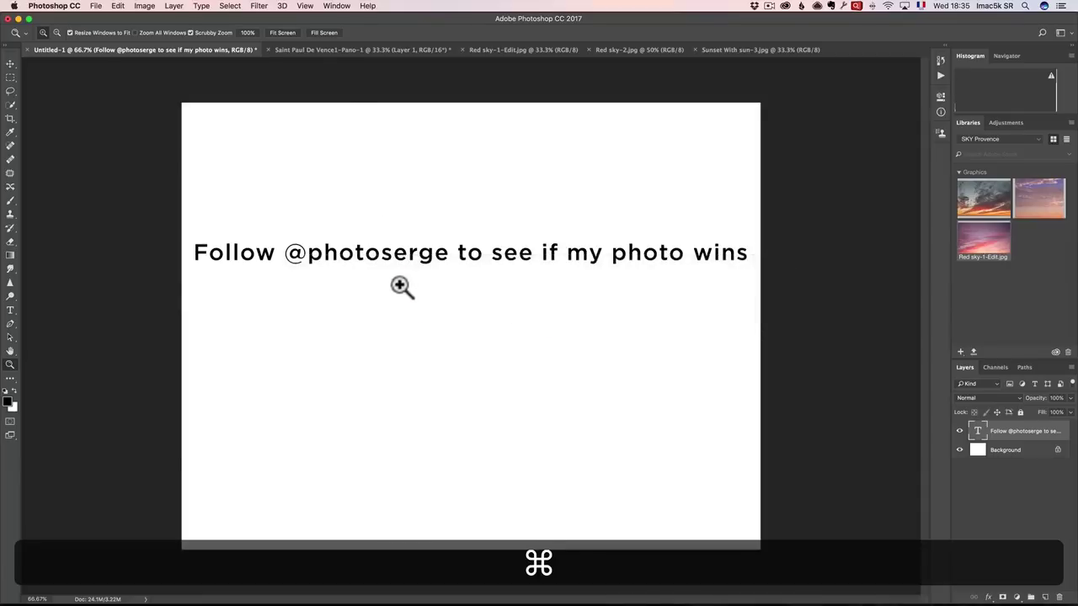
left_click(354, 51)
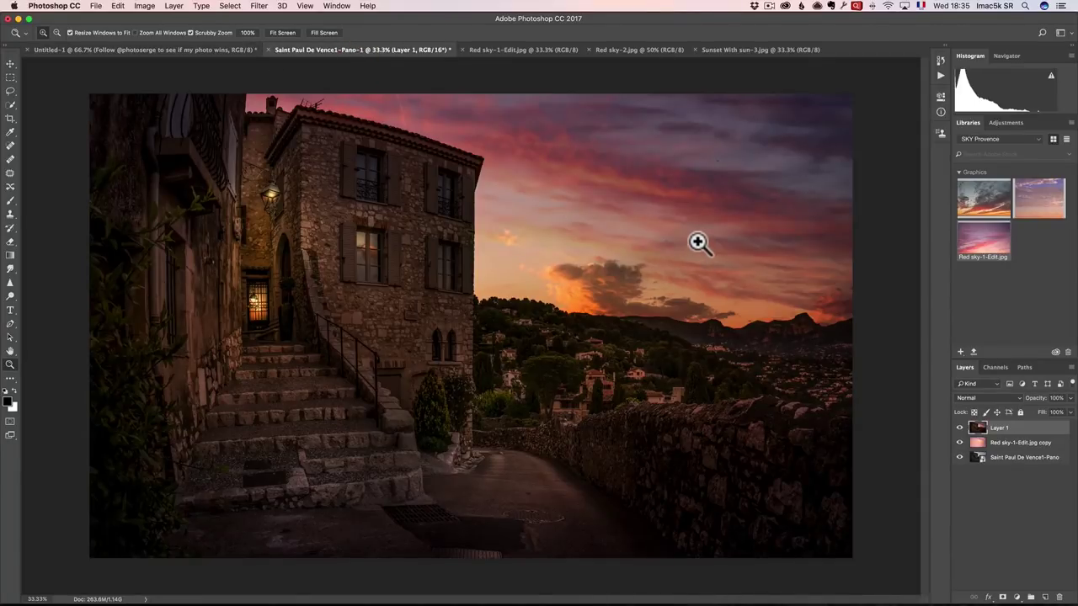
Look at Saint Paul De Vence1.arw and Saint Paul De Vence2.arw in Bridge, and return to the finished composite in Photoshop
key("super+Tab")
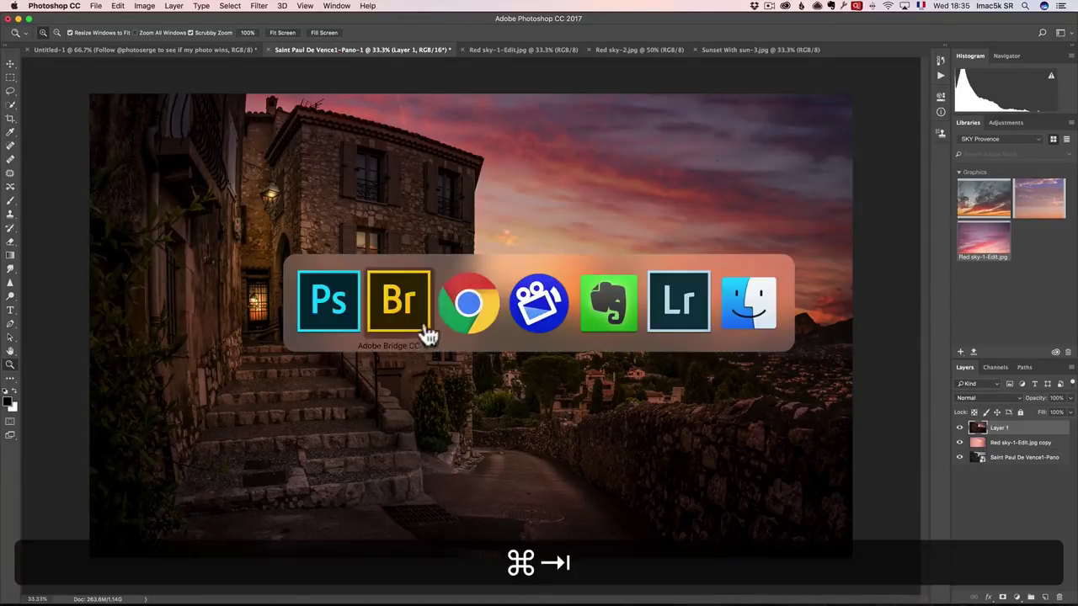
left_click(423, 324)
left_click(337, 341)
left_click(487, 342)
left_click(358, 345)
key("super+Tab")
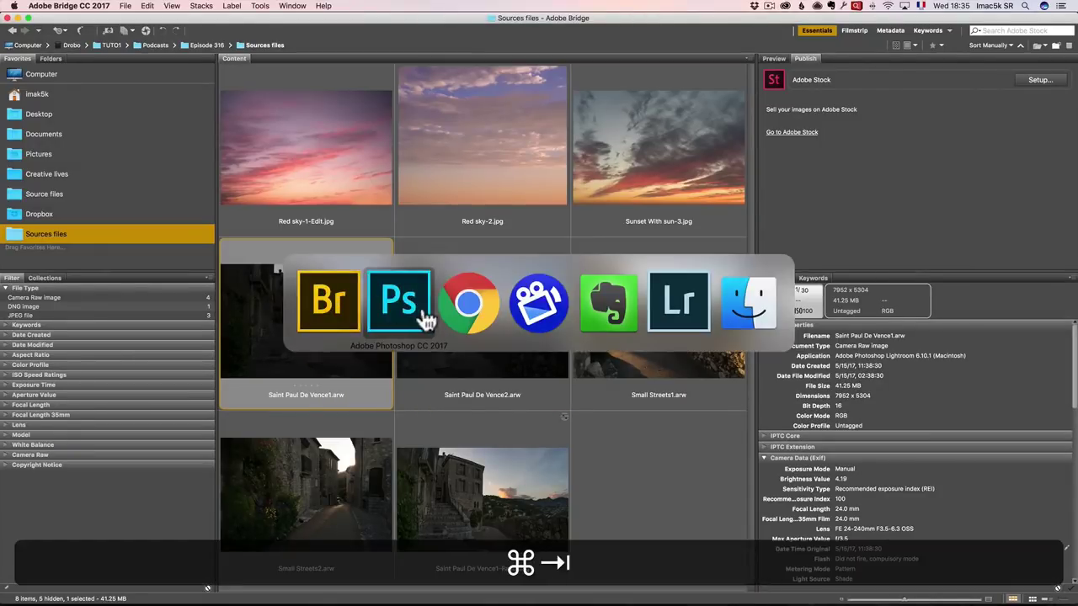
left_click(421, 313)
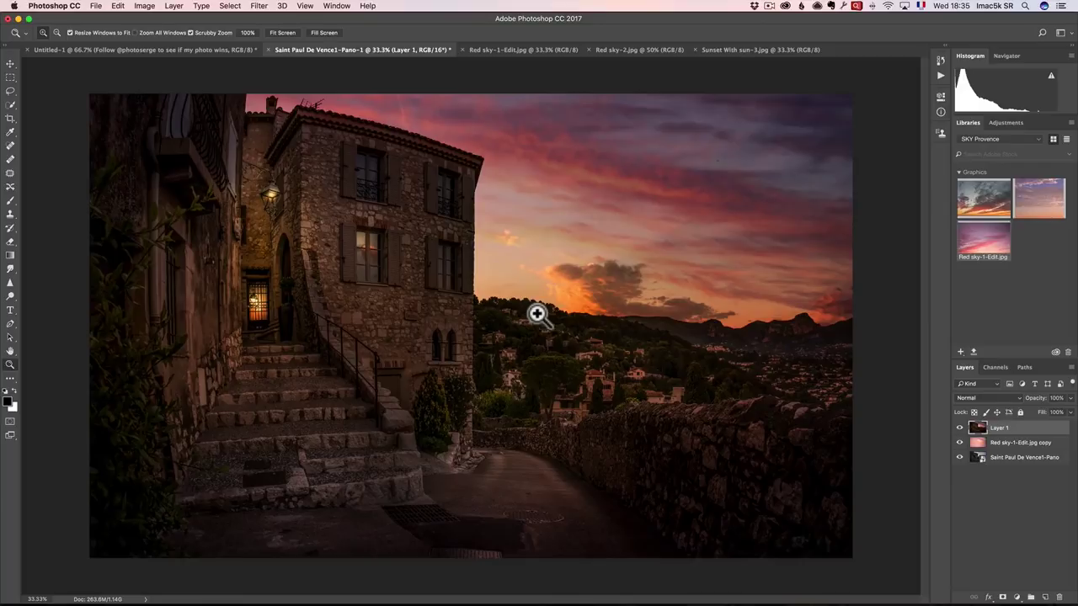